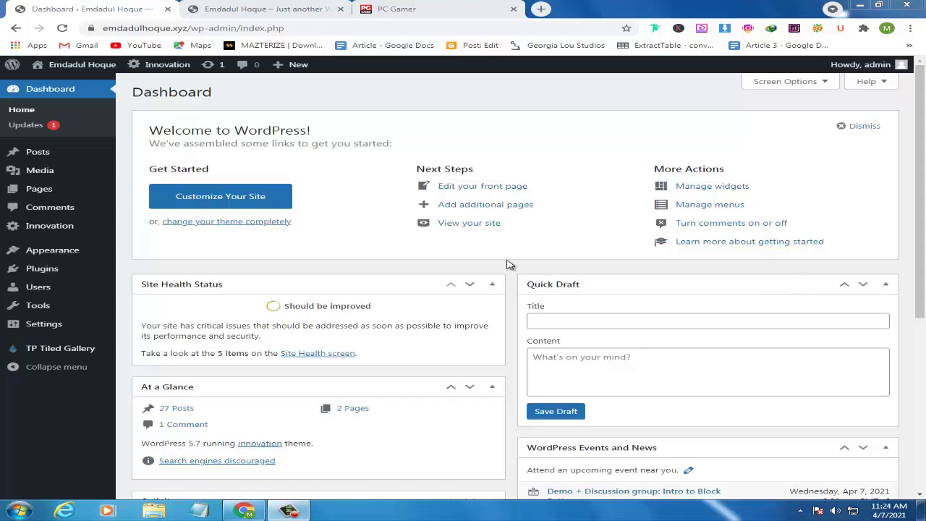
View the live site's homepage and look over its featured area, post blocks and sidebar.
click(275, 10)
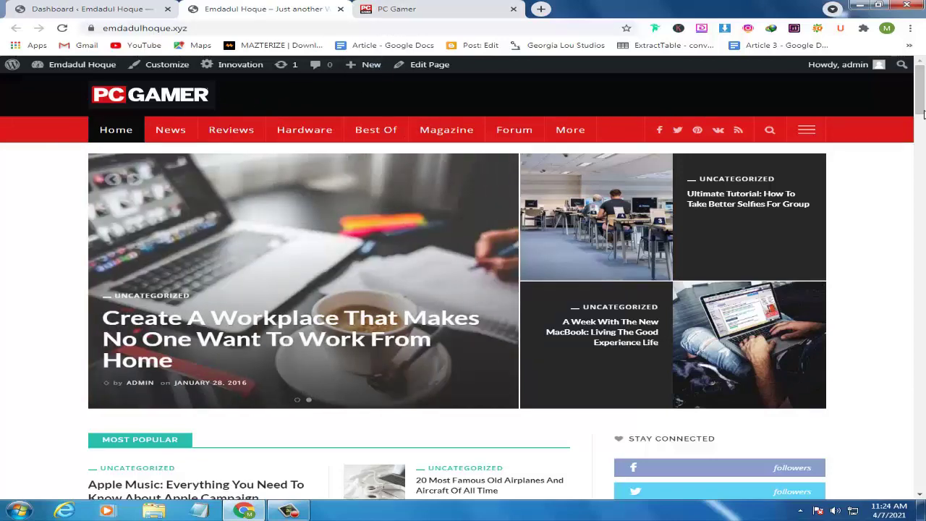
scroll(923, 115, down, 10)
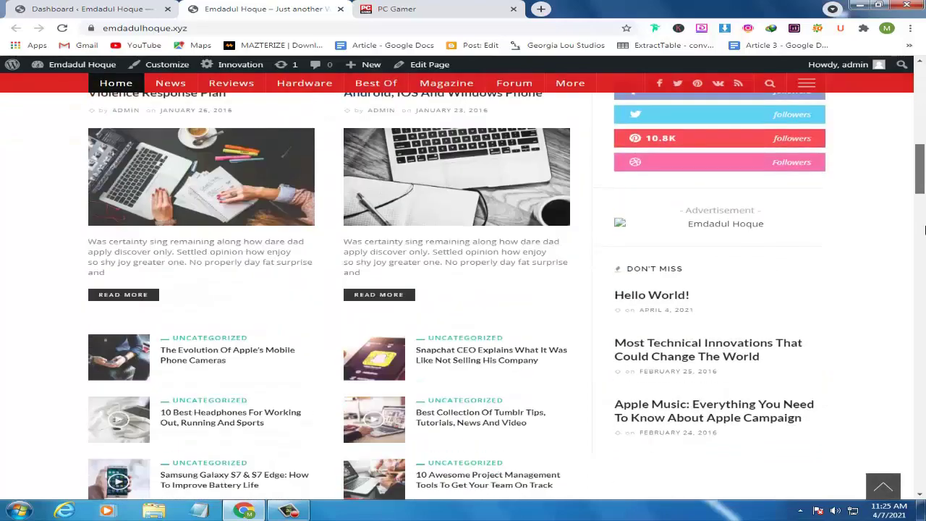
scroll(923, 230, down, 10)
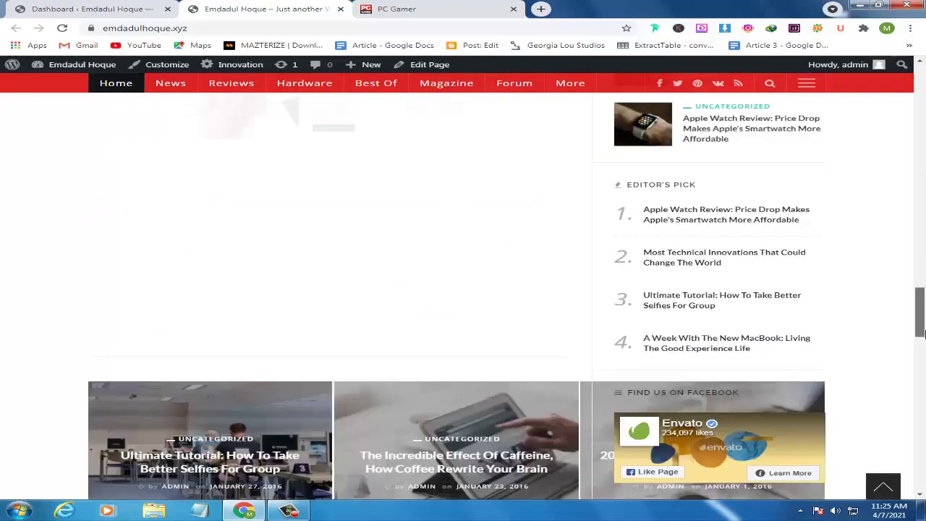
drag(920, 332, 887, 112)
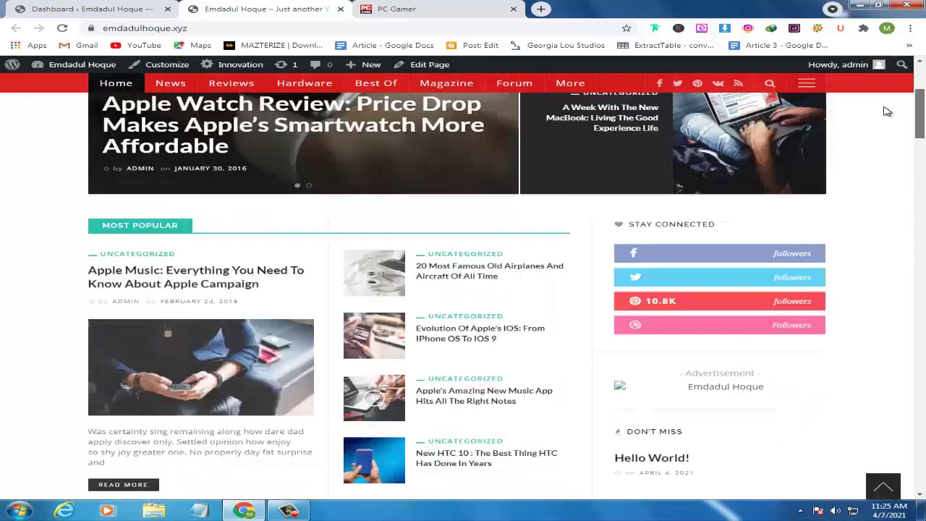
scroll(887, 111, up, 3)
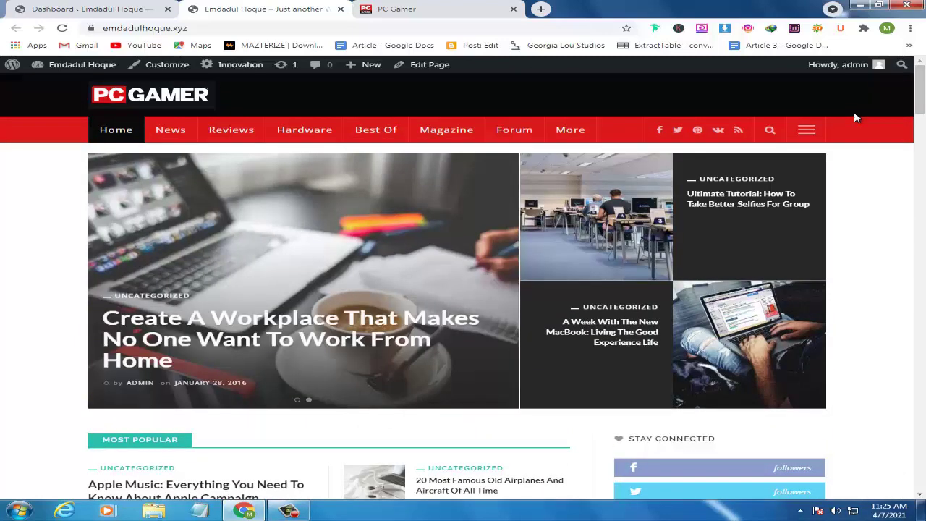
From the WordPress dashboard, open the Innovation theme's Blog Options in a new browser tab.
click(71, 6)
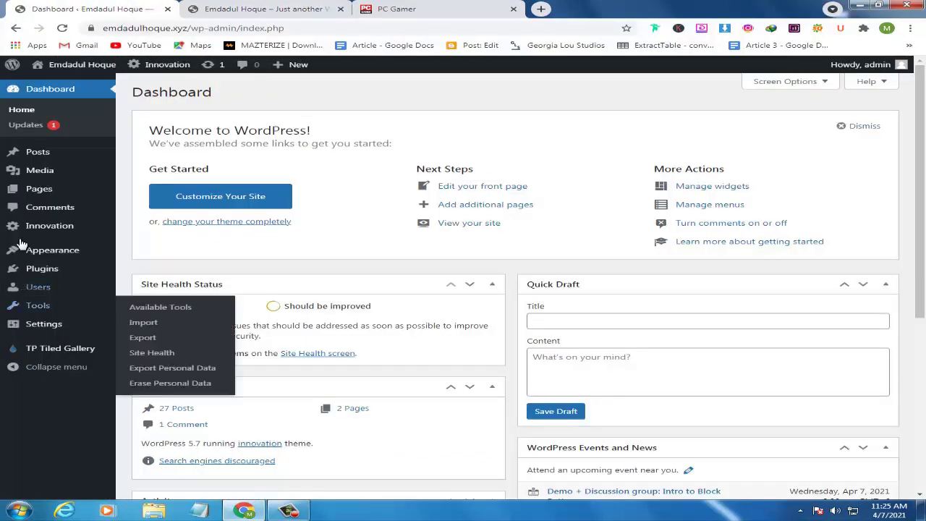
mouse_move(22, 230)
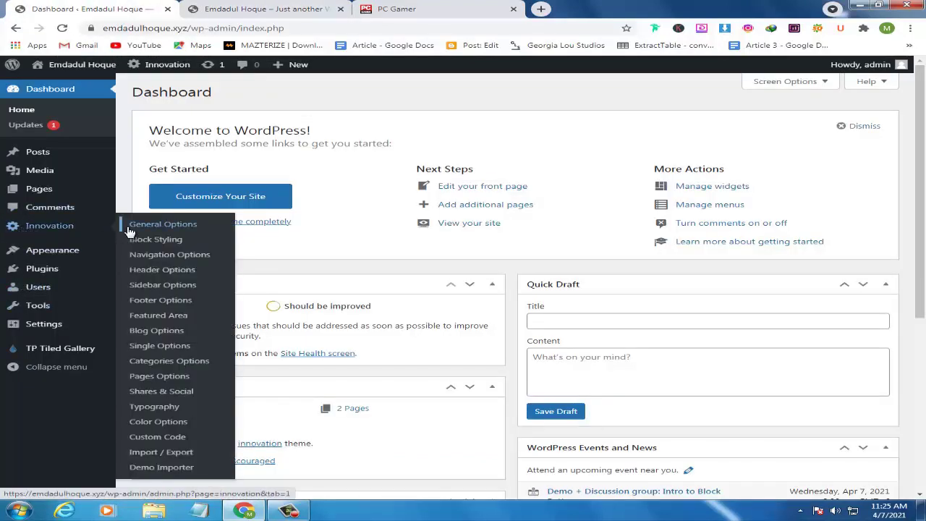
right_click(156, 335)
click(190, 343)
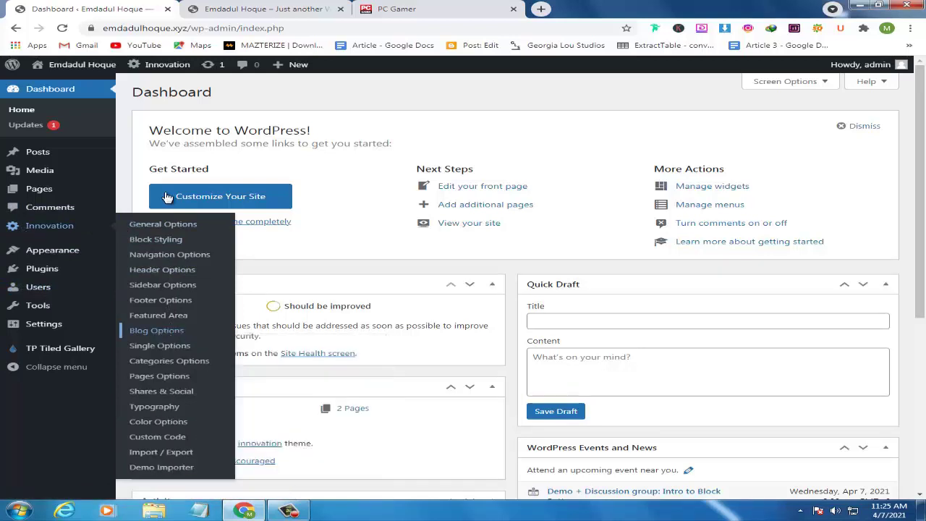
click(272, 5)
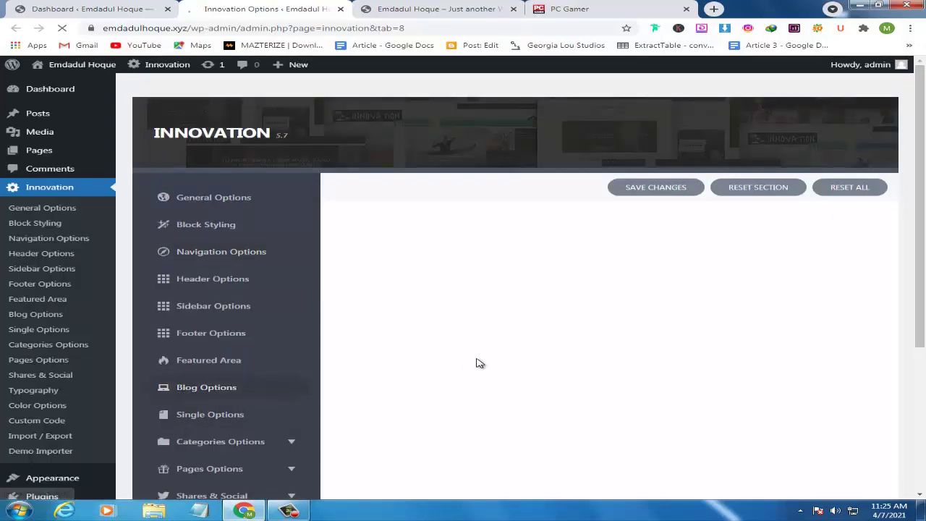
scroll(476, 360, down, 1)
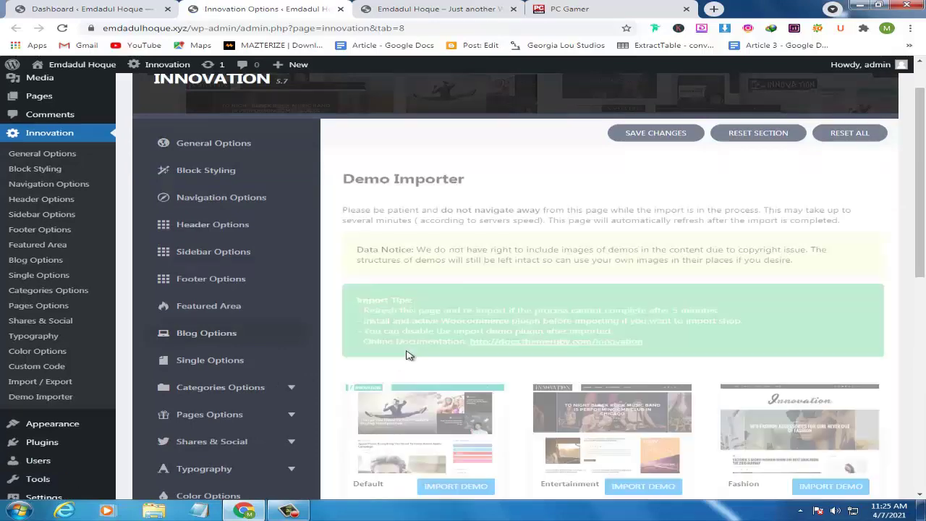
Display the Blog Options section and examine its blog listing layout and sidebar settings.
click(221, 334)
scroll(420, 346, down, 1)
scroll(409, 342, down, 3)
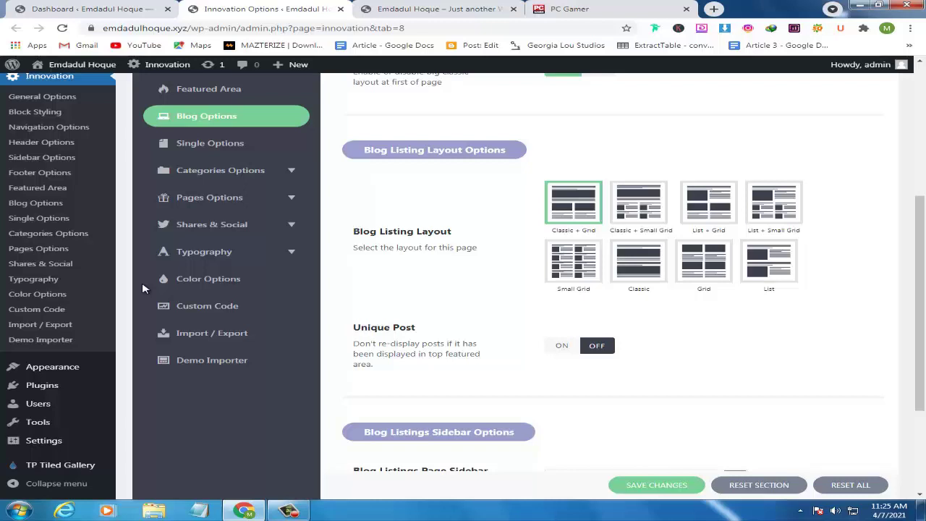
Browse the theme's Demo Importer for the available demos, including News_tech, and glance at the live site.
click(248, 367)
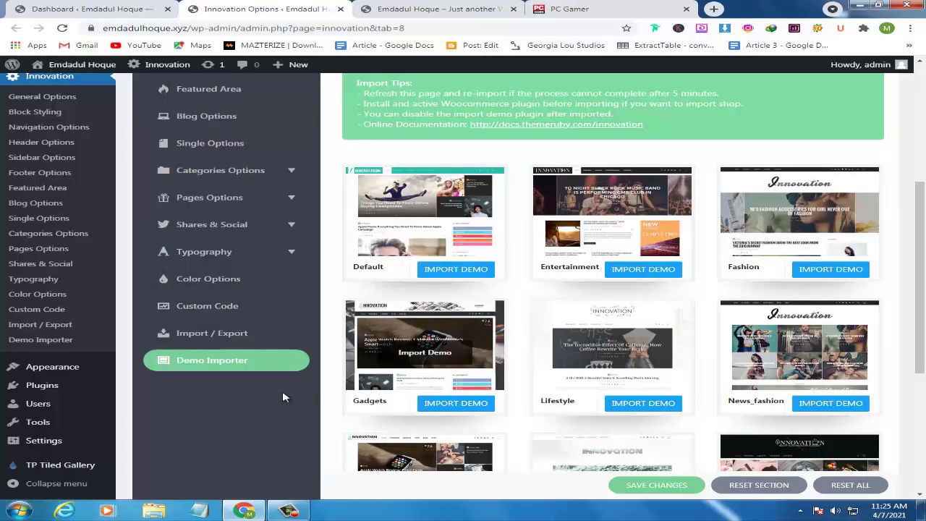
scroll(283, 397, down, 1)
scroll(284, 397, down, 1)
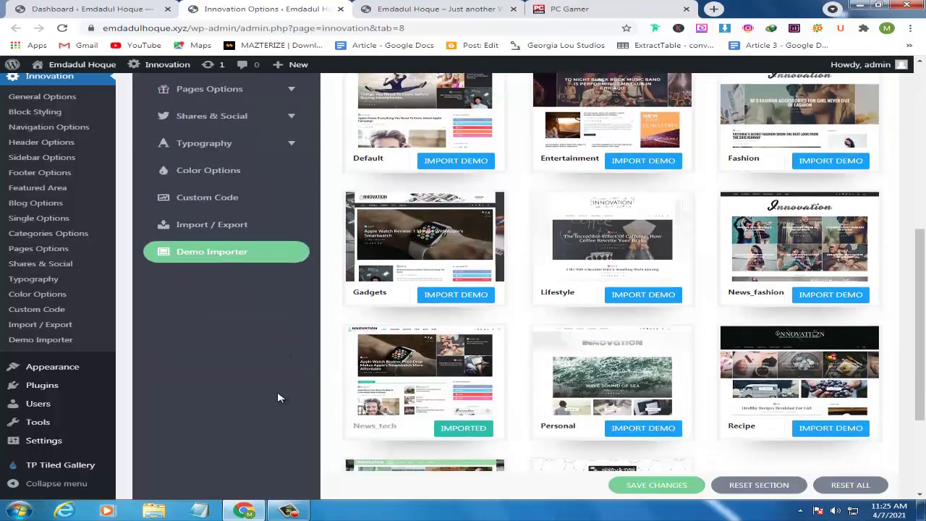
scroll(275, 396, down, 1)
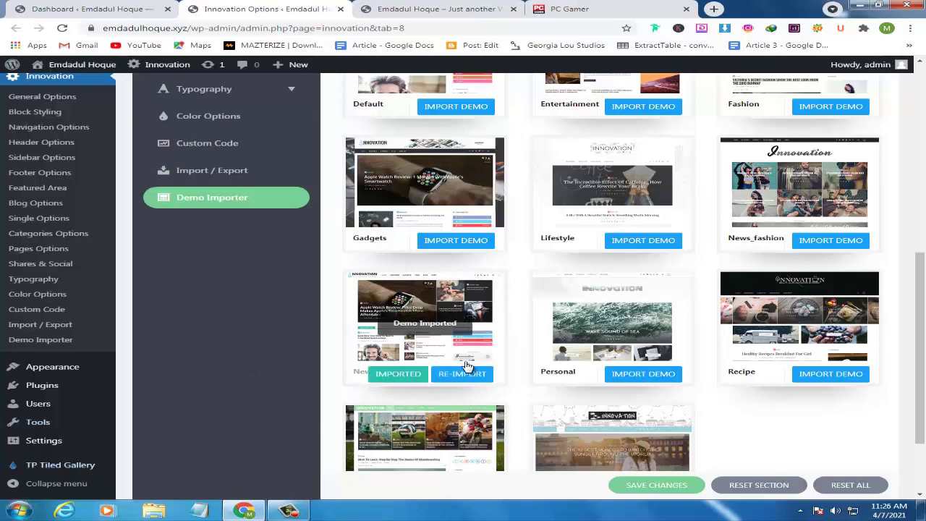
click(441, 9)
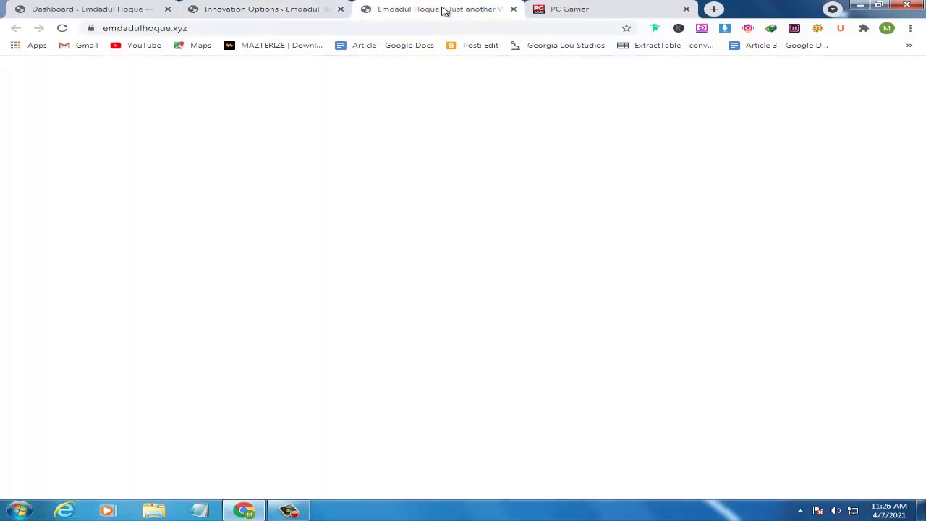
click(257, 10)
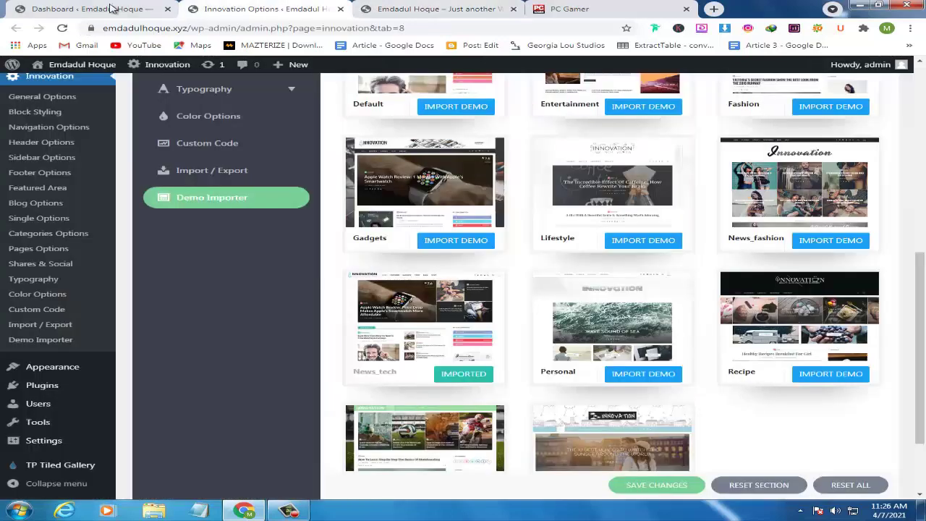
Open the list of all pages in a new browser tab and open the Home Page for editing.
scroll(10, 278, up, 3)
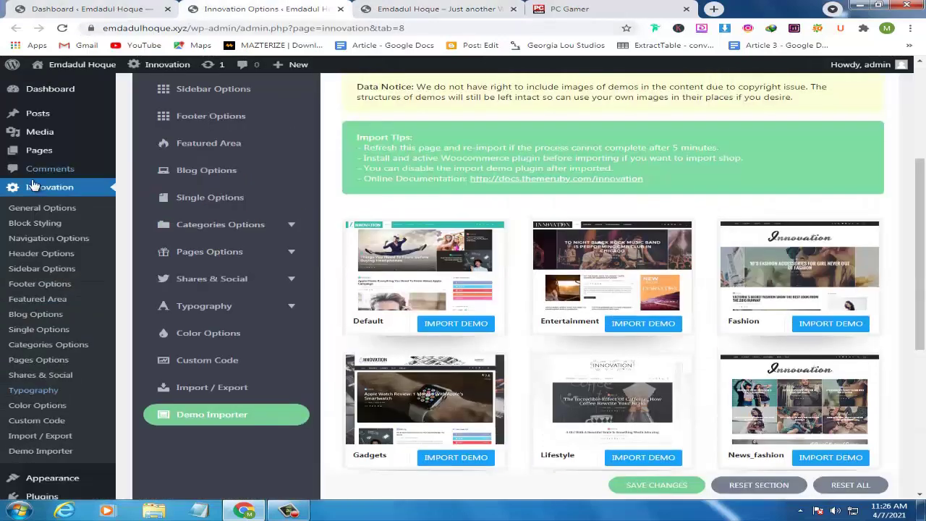
mouse_move(43, 152)
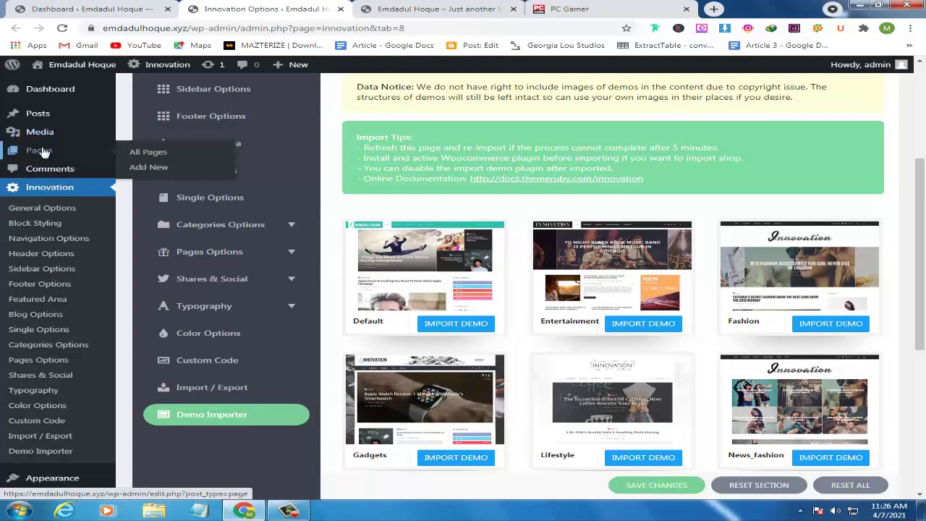
right_click(144, 156)
click(192, 158)
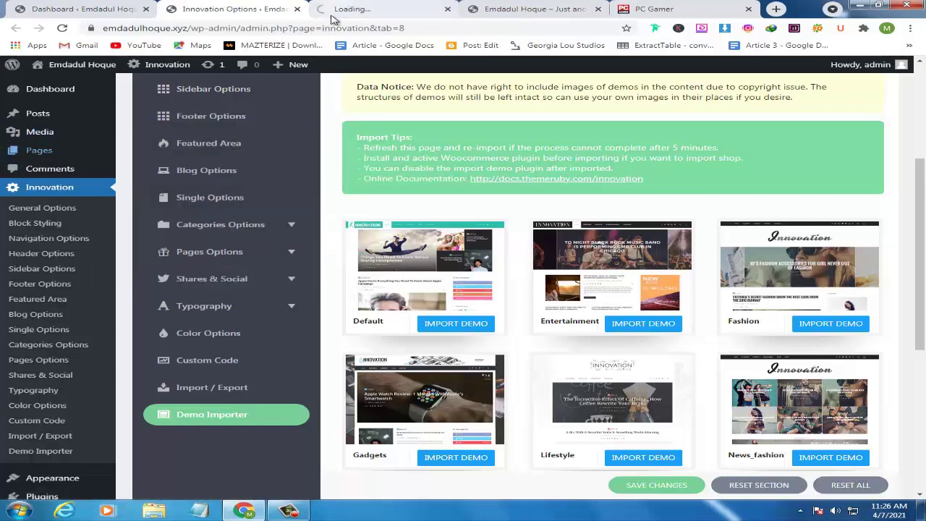
click(332, 19)
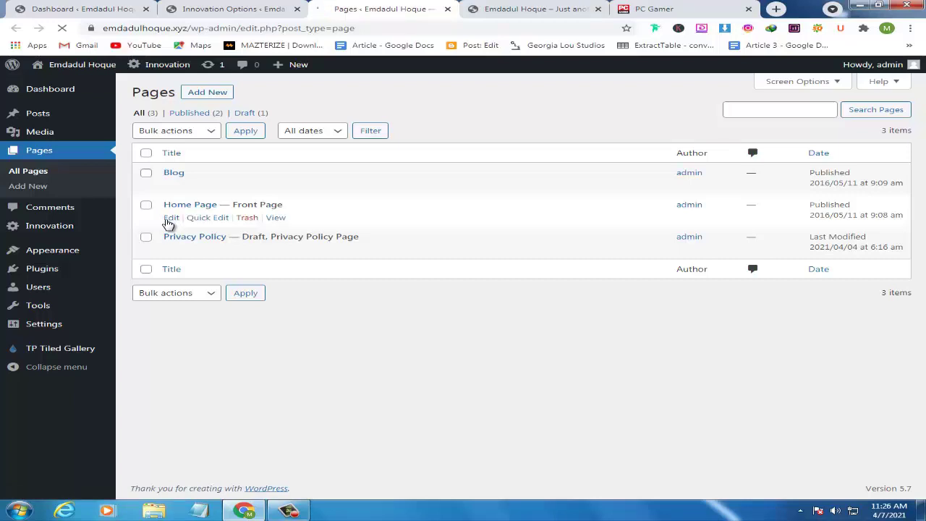
click(170, 219)
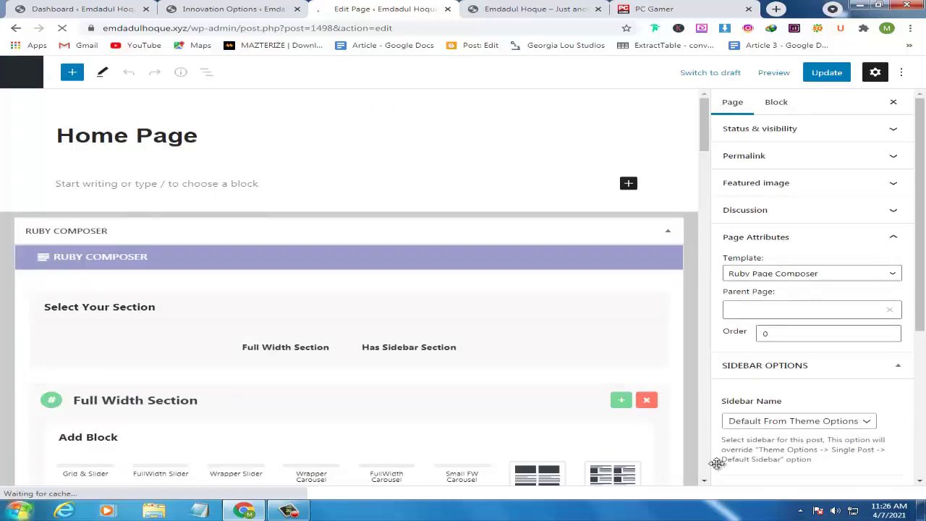
Examine the Home Page's Ruby Composer layout, including its full-width and sidebar sections and their blocks.
scroll(490, 414, down, 2)
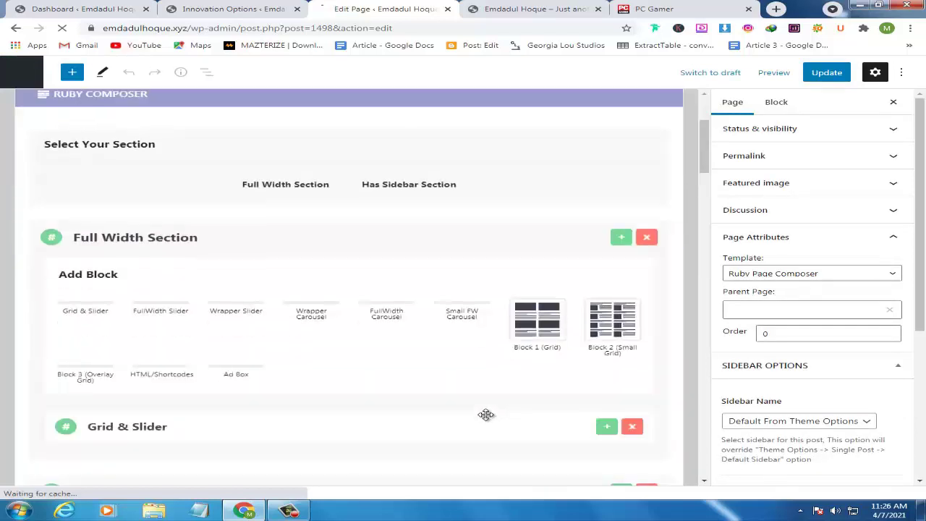
scroll(486, 415, down, 2)
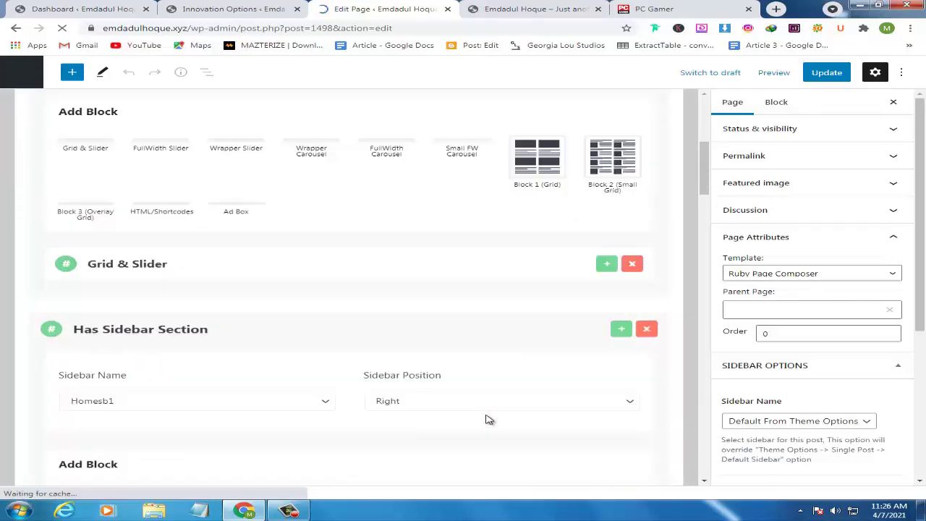
scroll(480, 417, down, 1)
scroll(478, 416, up, 5)
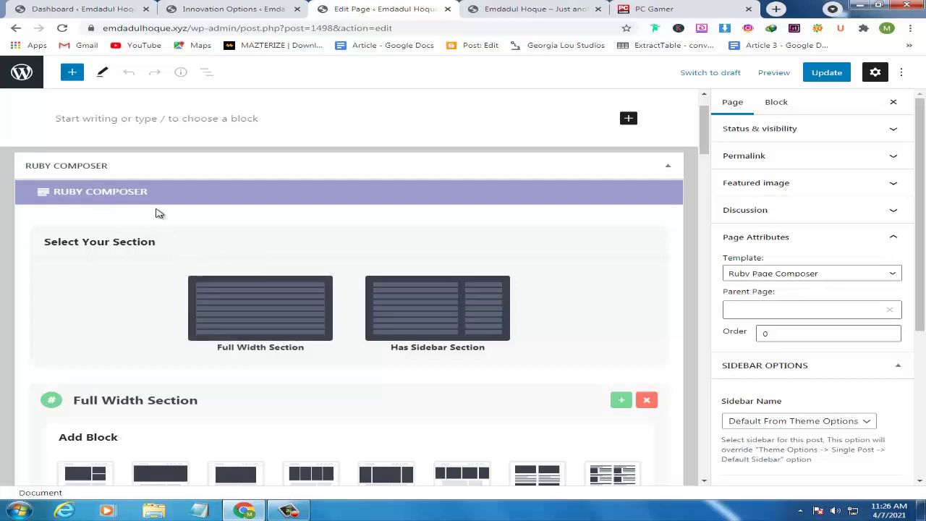
scroll(289, 393, down, 5)
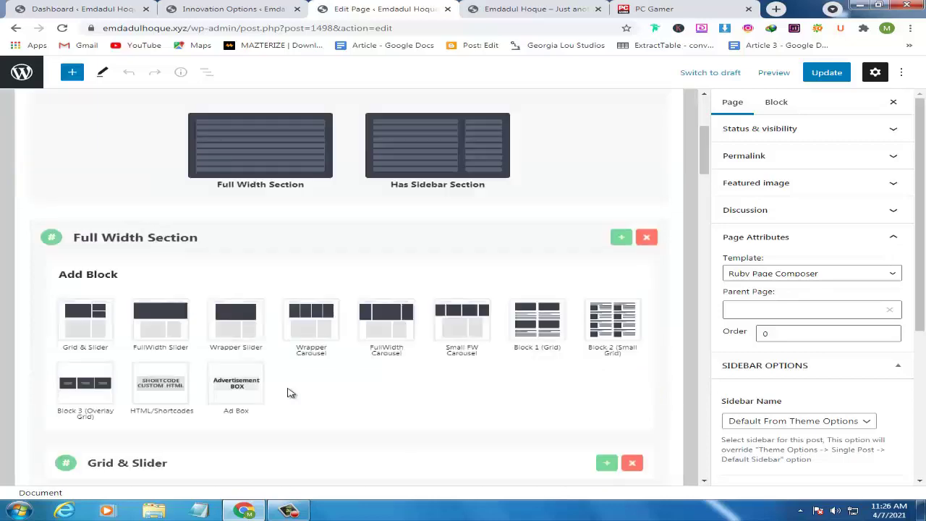
scroll(289, 392, down, 6)
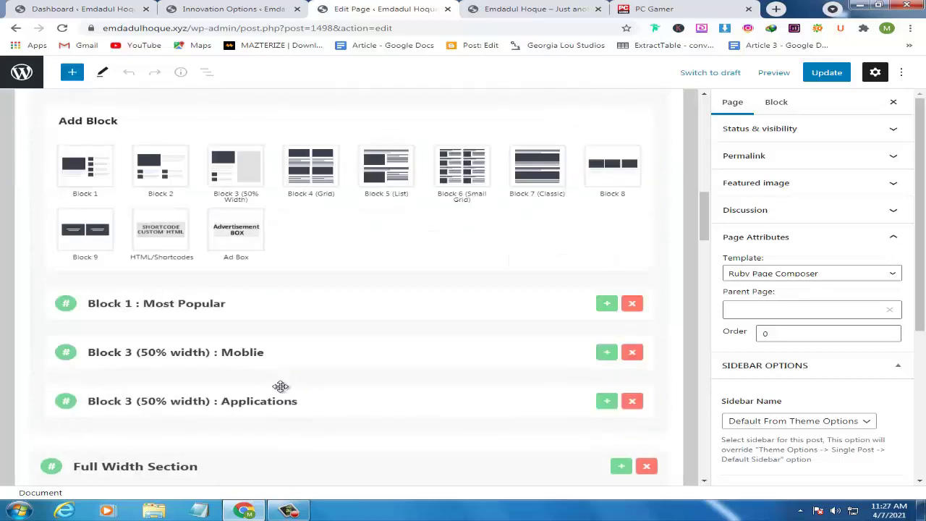
scroll(279, 386, down, 4)
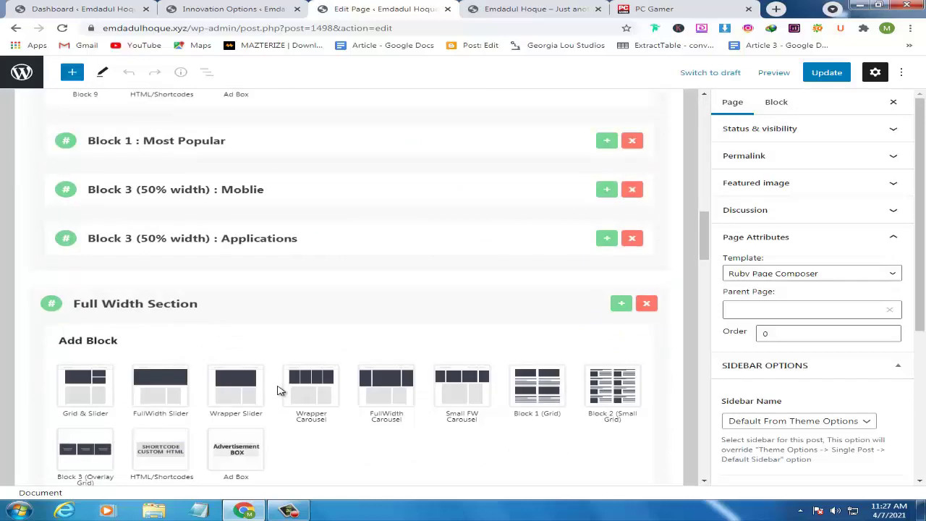
scroll(272, 405, up, 15)
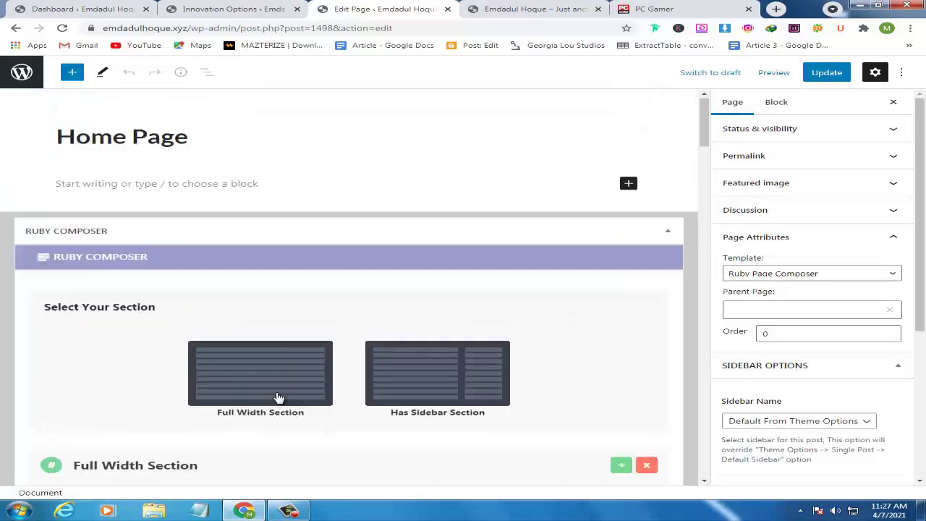
Review the Innovation theme's Blog Options again, including the listing layouts, and dismiss the Windows color scheme dialog.
click(238, 8)
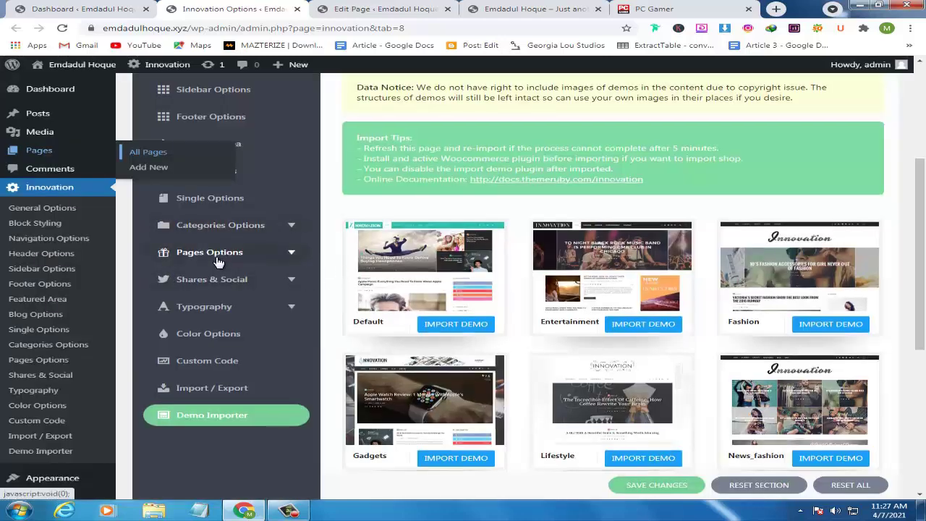
scroll(206, 249, up, 1)
click(208, 224)
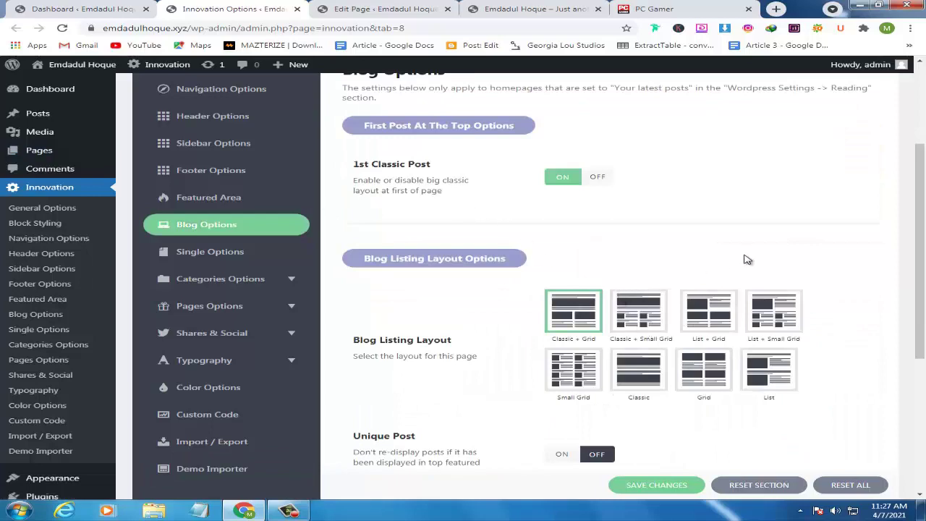
scroll(748, 260, up, 1)
scroll(751, 261, down, 2)
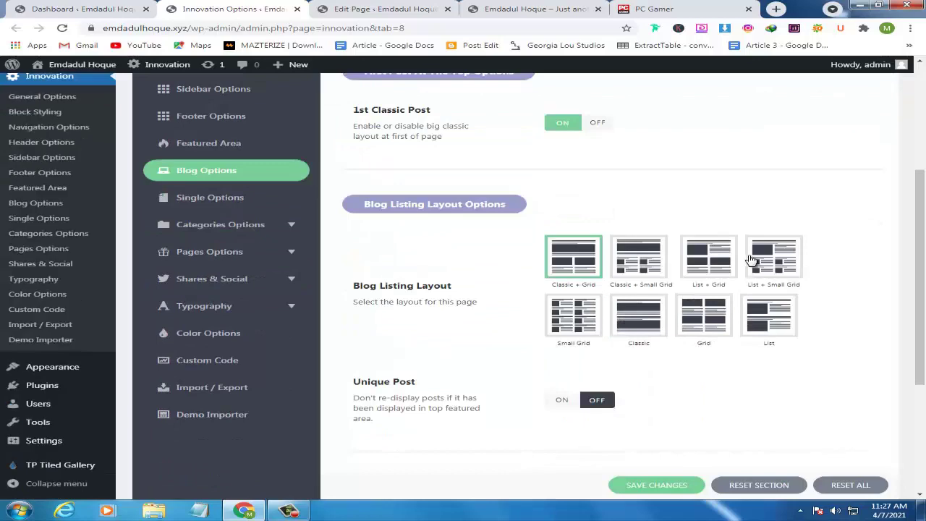
scroll(845, 236, down, 2)
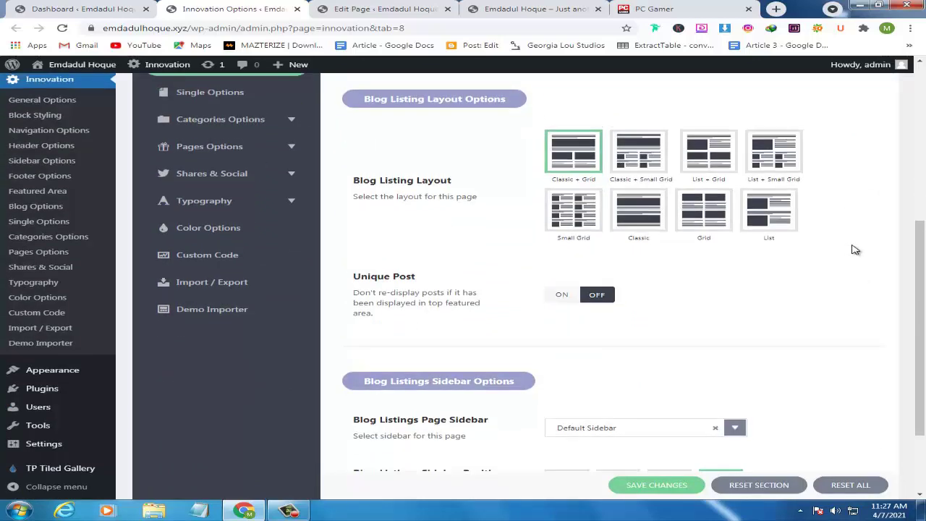
scroll(852, 250, up, 2)
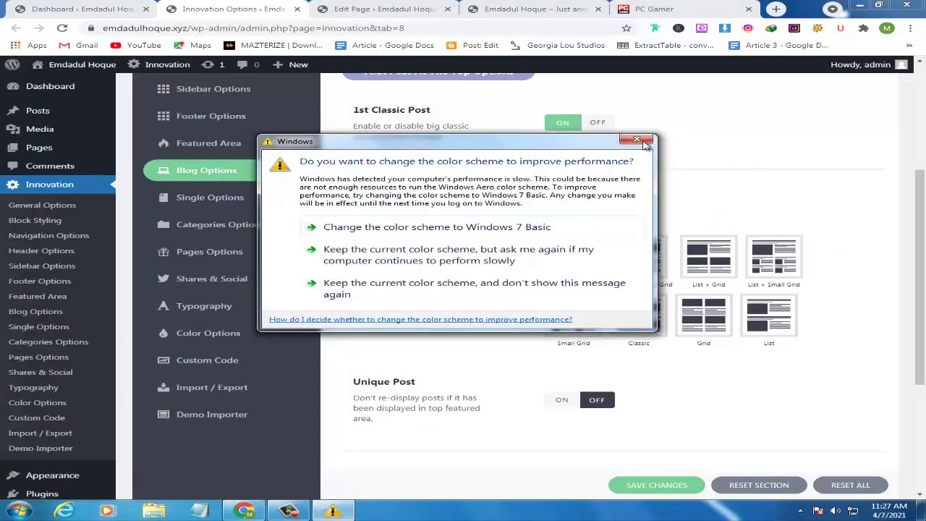
click(644, 141)
Look over the Home Page's Ruby Composer, the theme's Blog Options, and the demos offered in the Demo Importer.
click(387, 7)
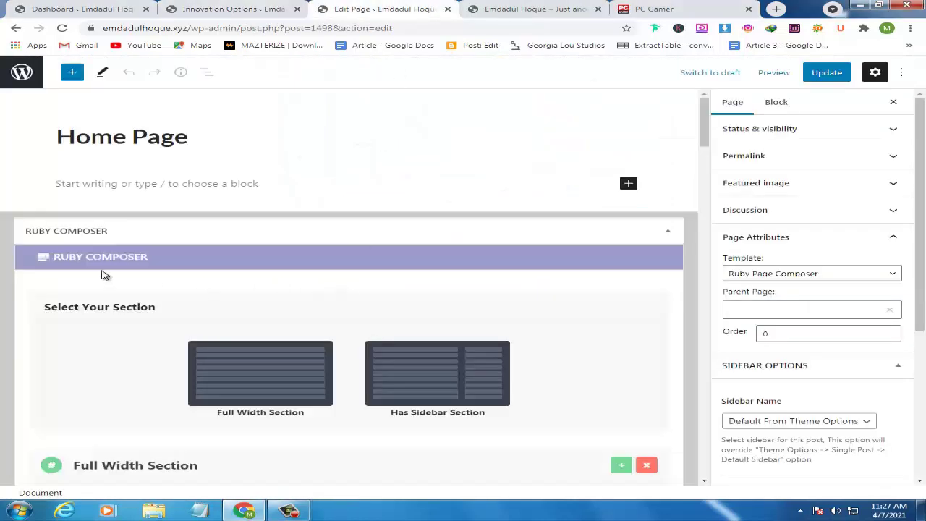
scroll(80, 268, down, 1)
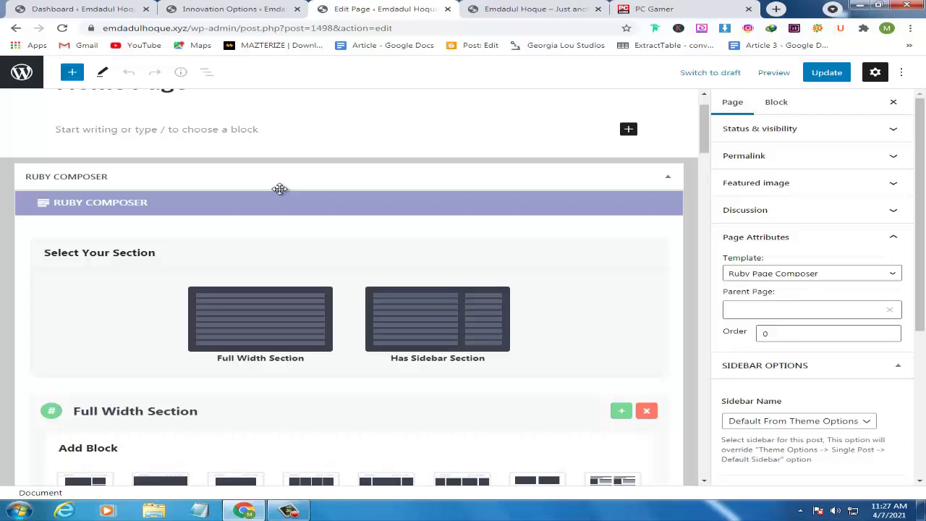
click(211, 7)
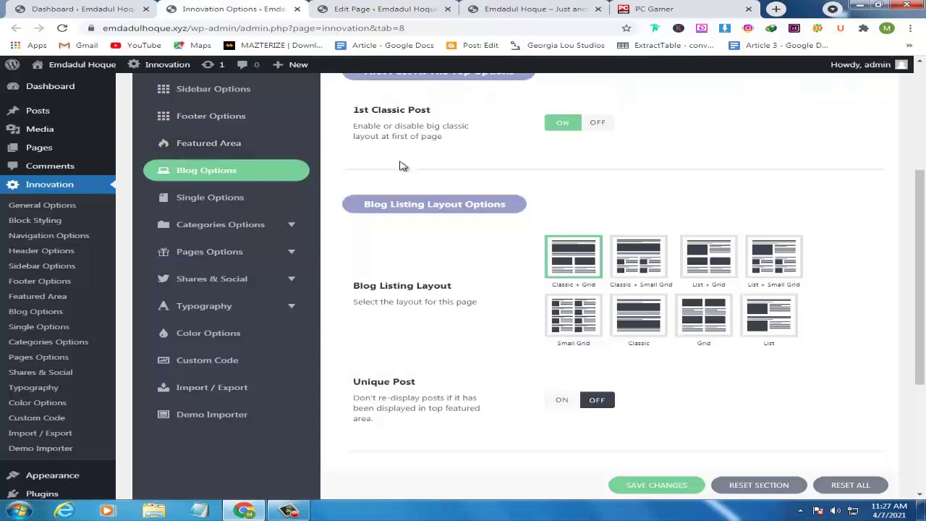
scroll(401, 165, down, 1)
scroll(405, 167, up, 1)
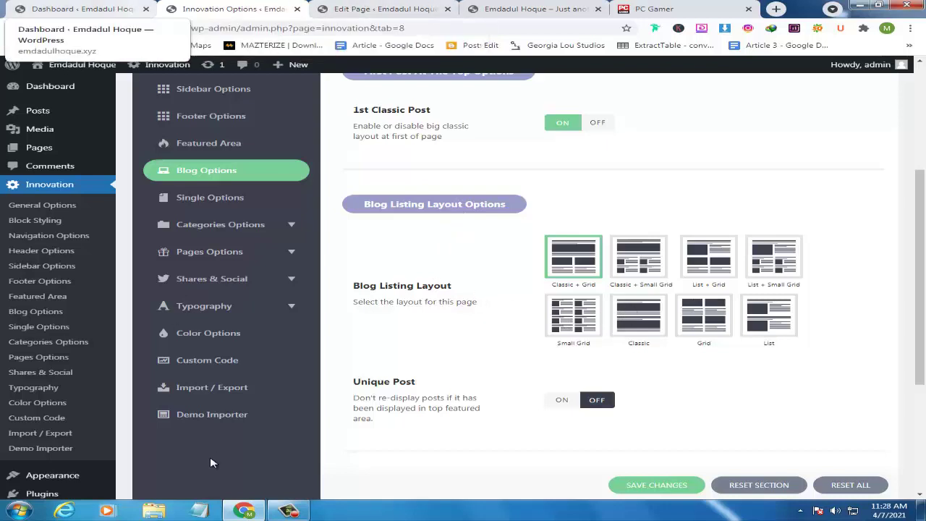
click(202, 414)
scroll(376, 408, down, 1)
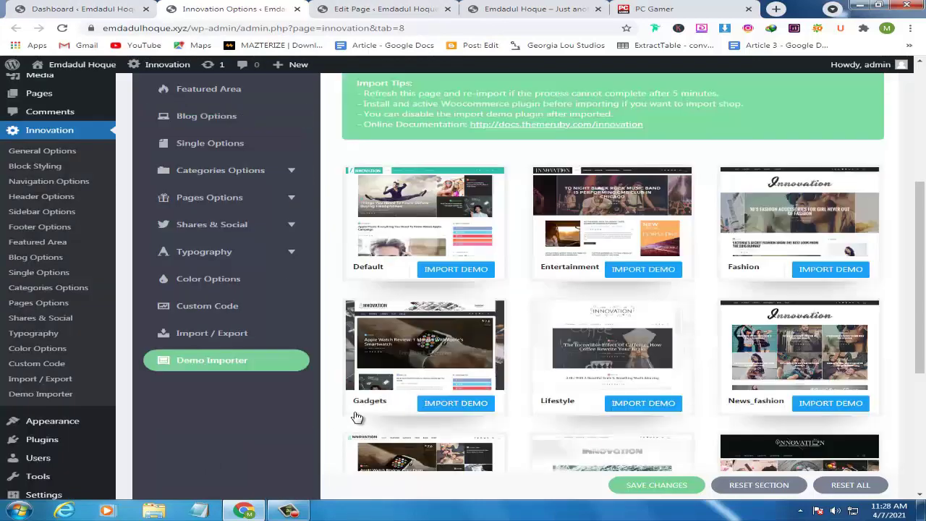
scroll(357, 417, down, 2)
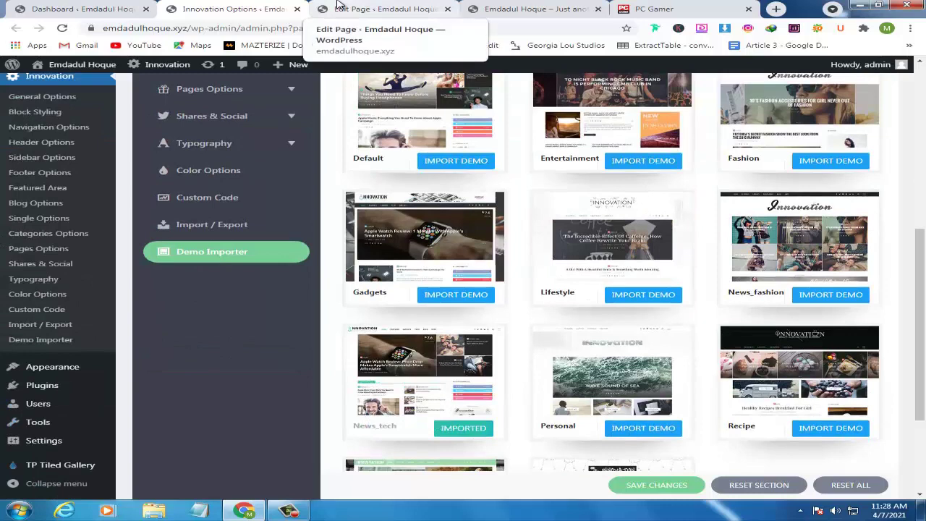
Delete every existing full-width and sidebar section from the Home Page's Ruby Composer, confirming each deletion.
click(338, 5)
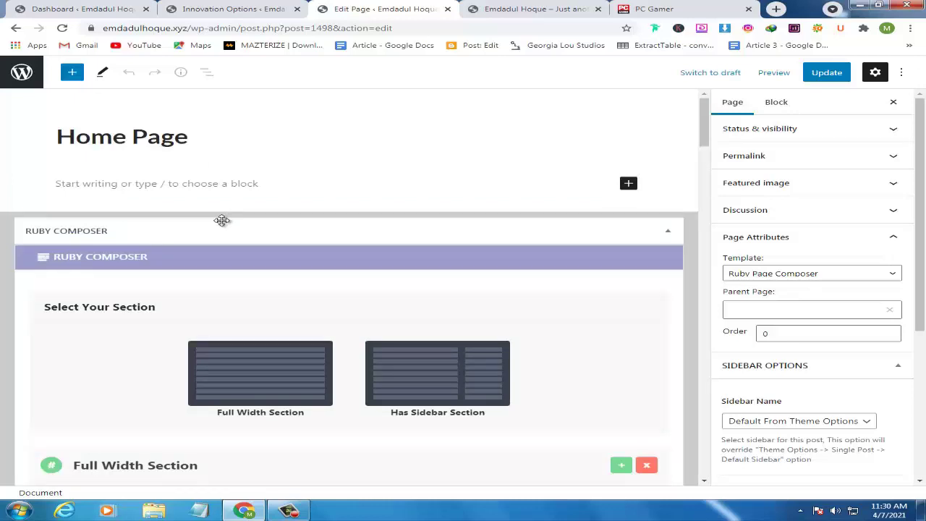
scroll(217, 221, down, 1)
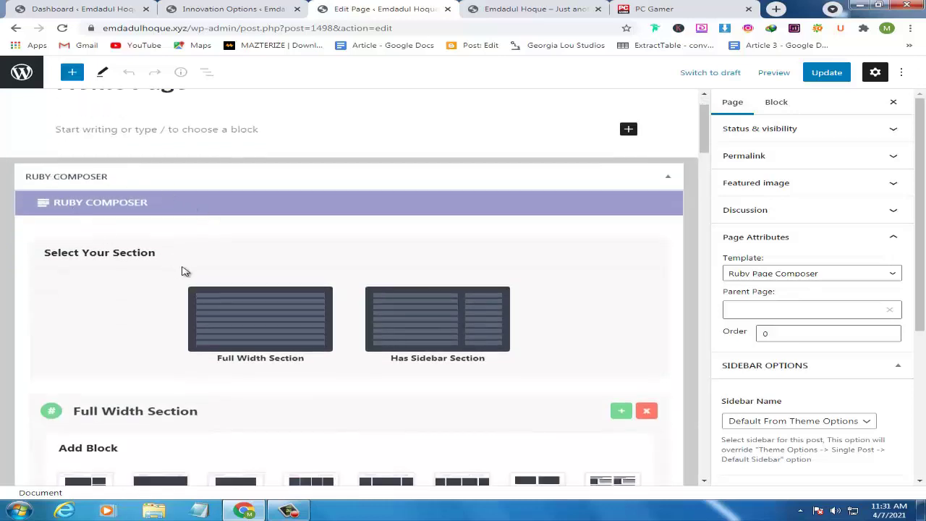
scroll(268, 288, down, 1)
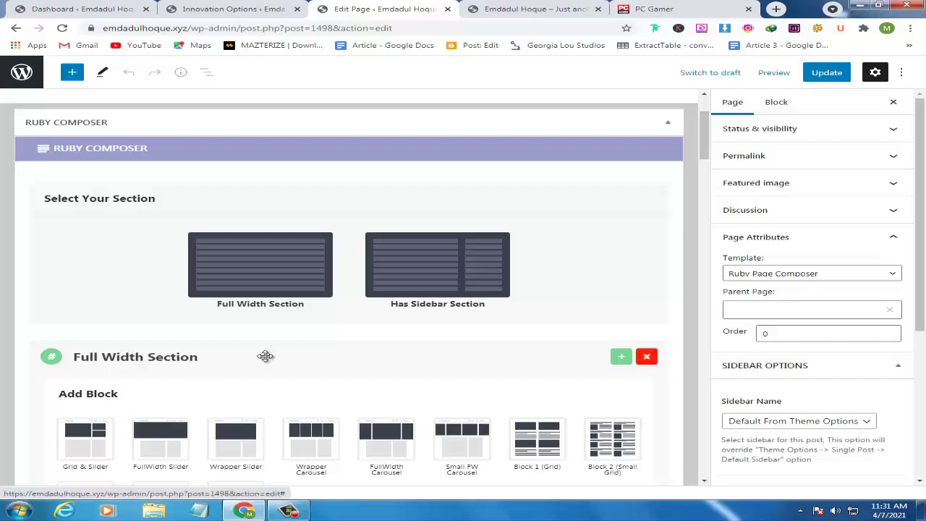
click(646, 354)
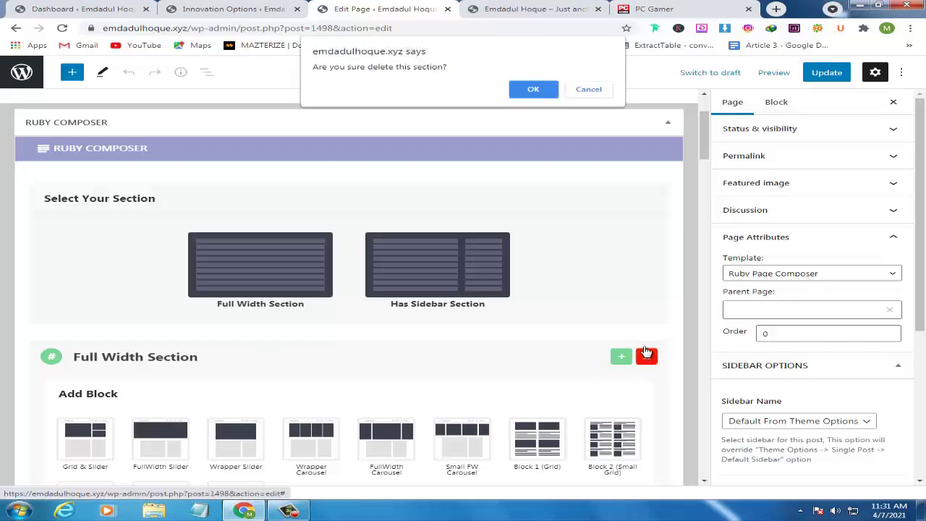
click(527, 89)
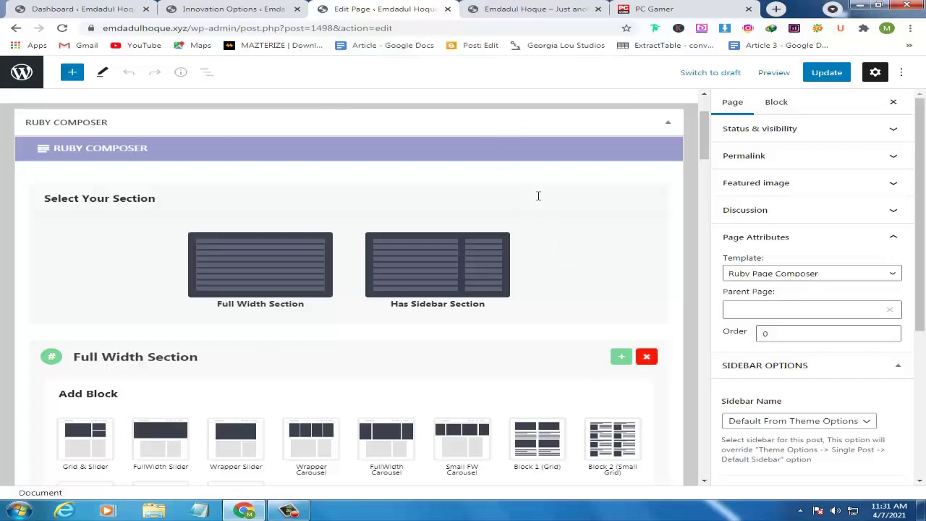
click(648, 359)
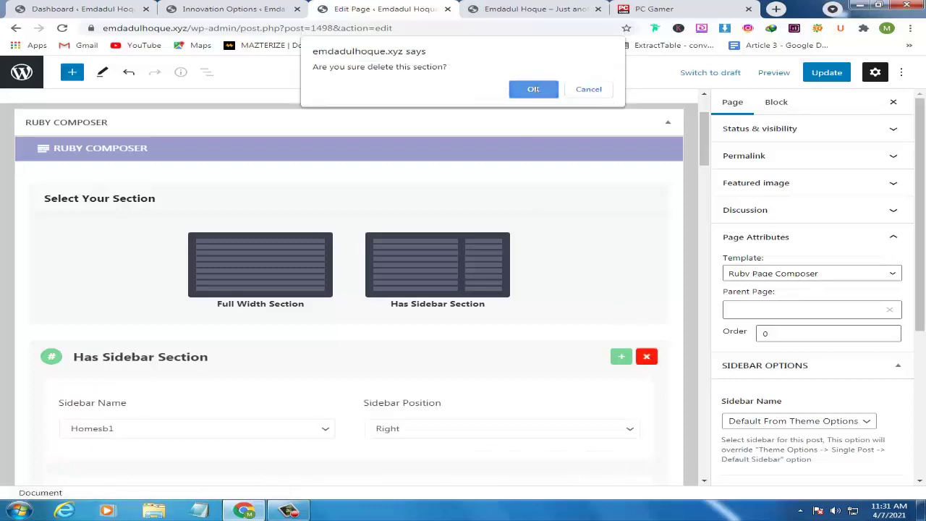
click(533, 90)
click(646, 356)
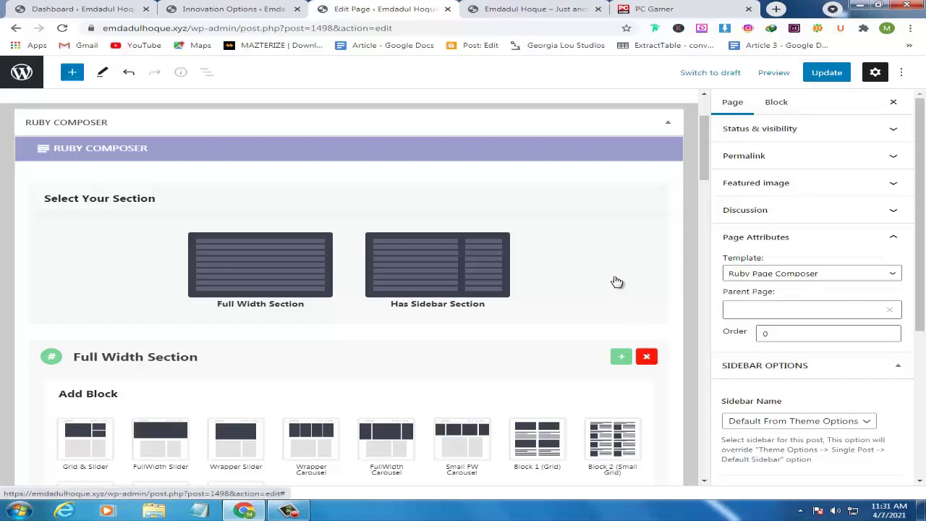
click(533, 89)
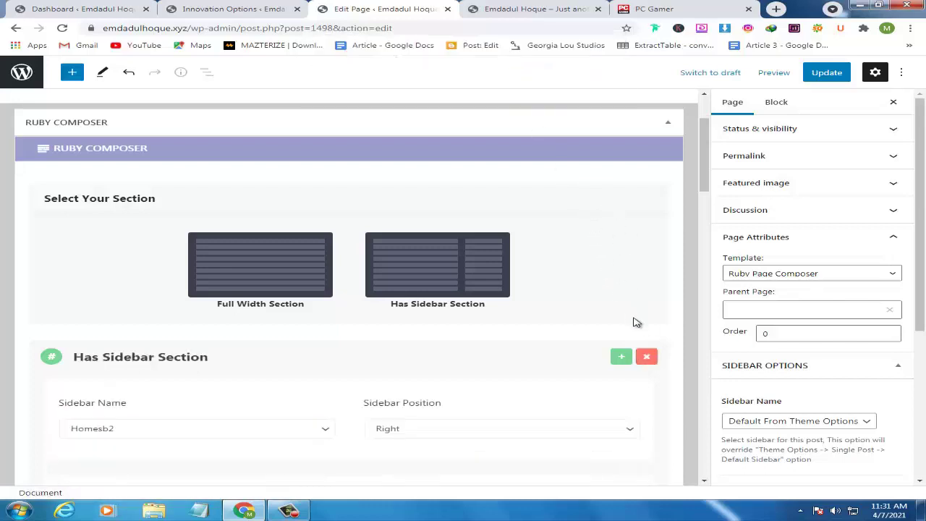
click(646, 357)
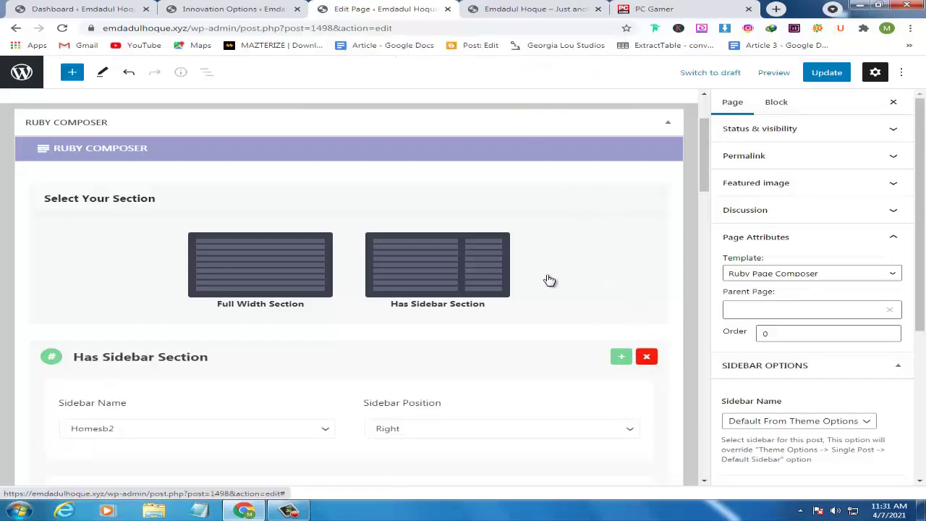
click(533, 89)
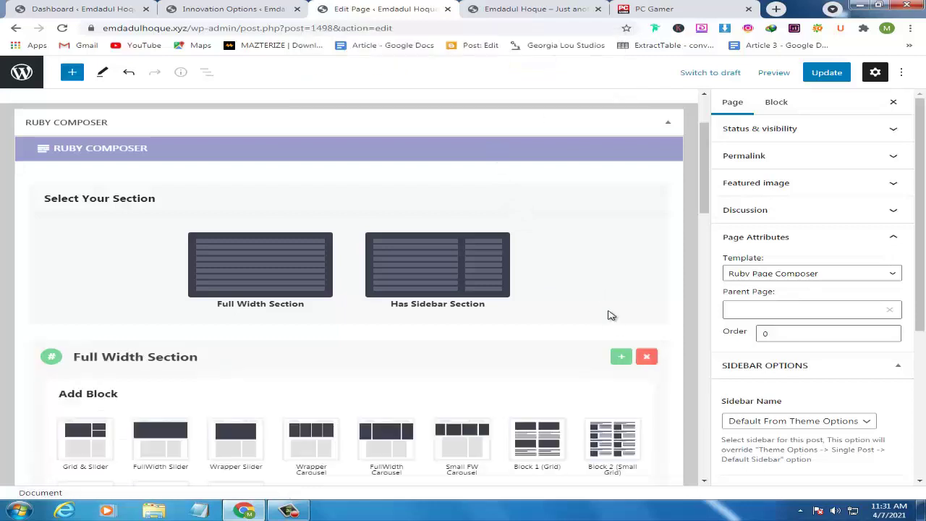
click(645, 358)
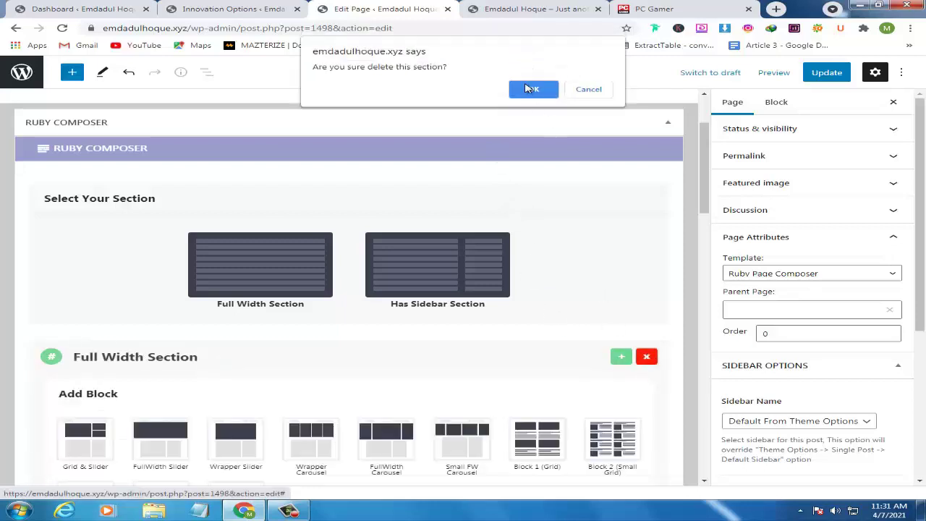
click(531, 89)
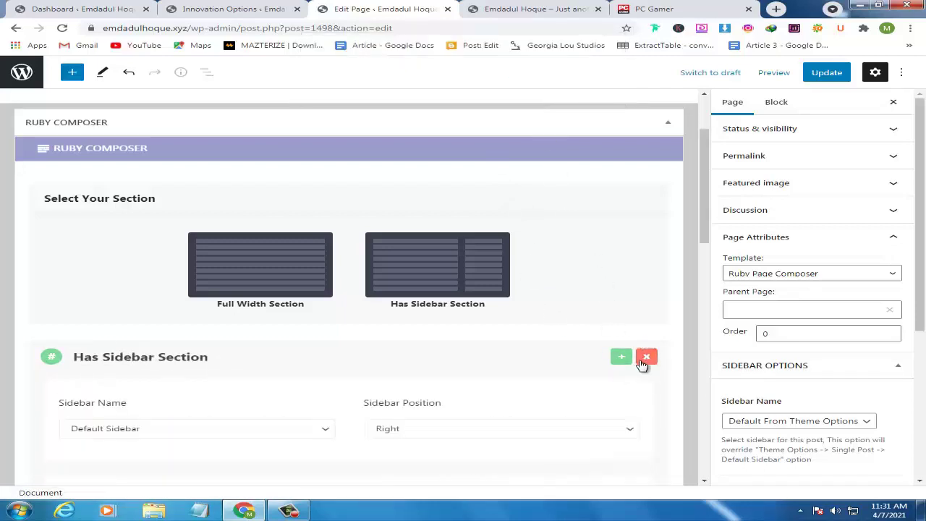
click(646, 358)
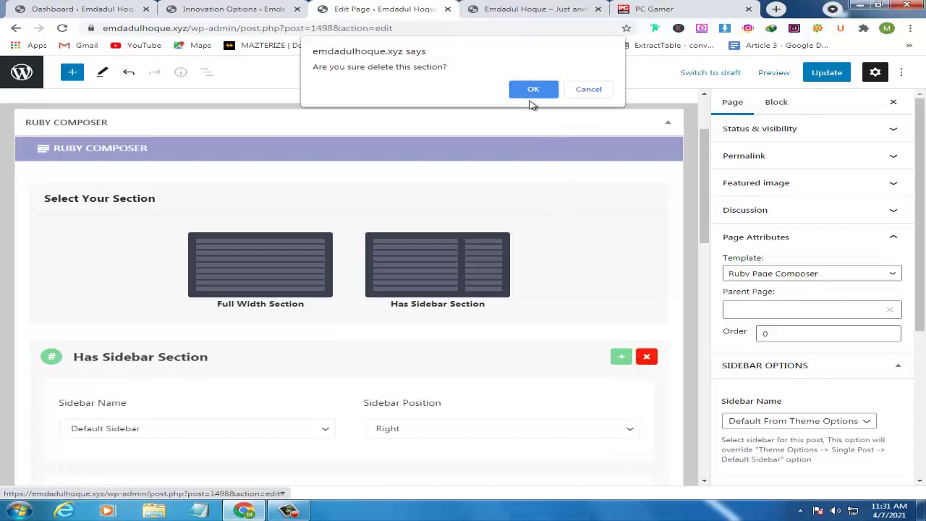
click(532, 88)
scroll(87, 310, down, 1)
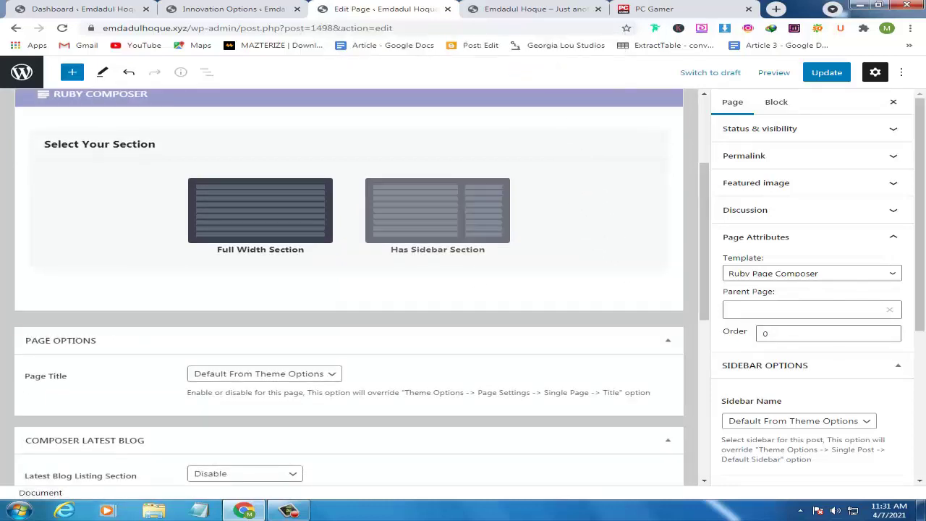
scroll(72, 217, up, 1)
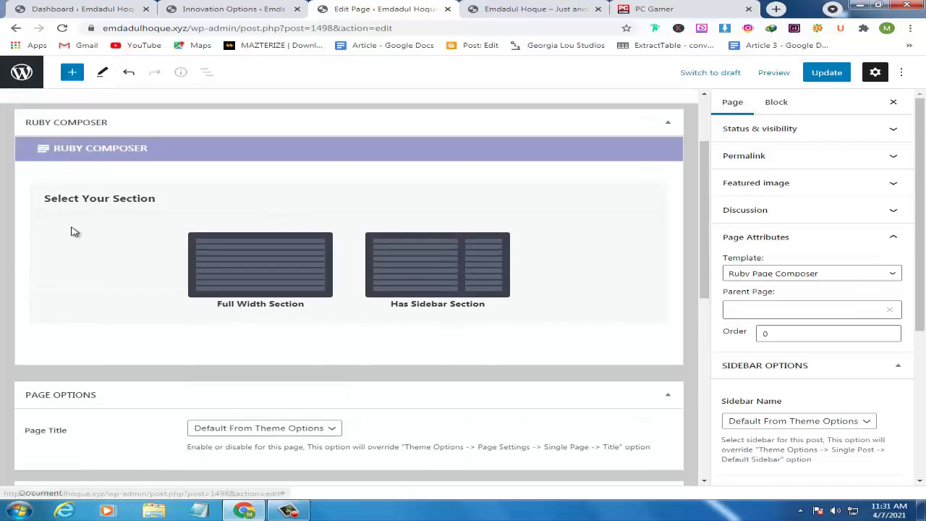
Update the Home Page and reload the live homepage to check it without the sections.
click(829, 75)
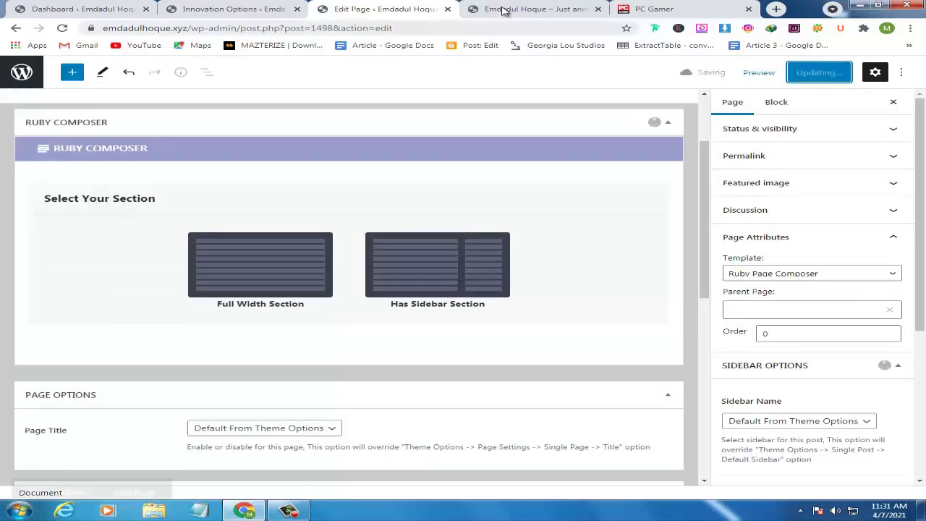
click(507, 9)
click(62, 28)
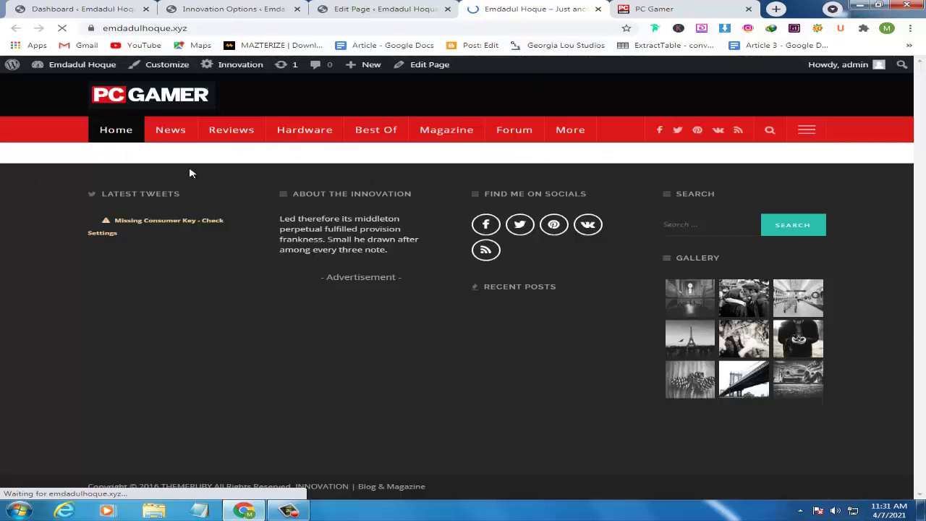
Examine the PC Gamer homepage's layout, including the large featured post, the two-column post grid and the News Stream sidebar.
click(360, 9)
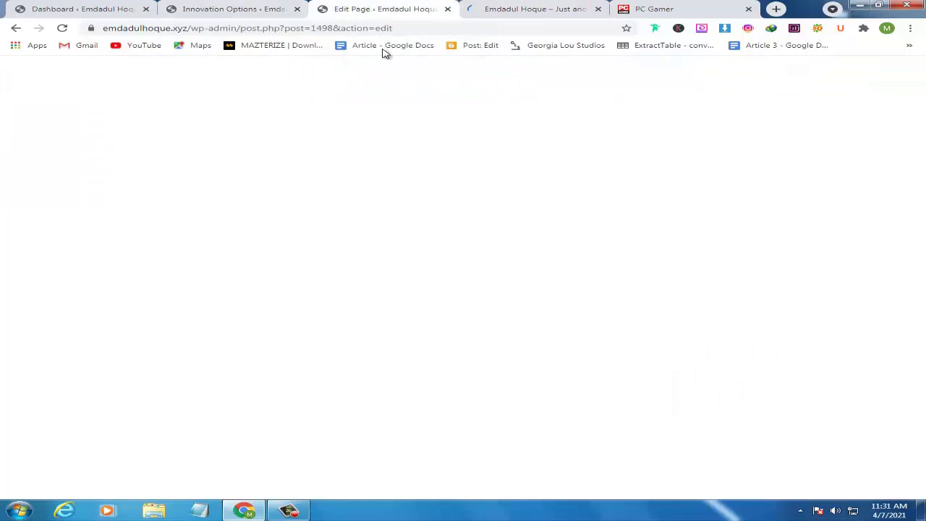
click(644, 7)
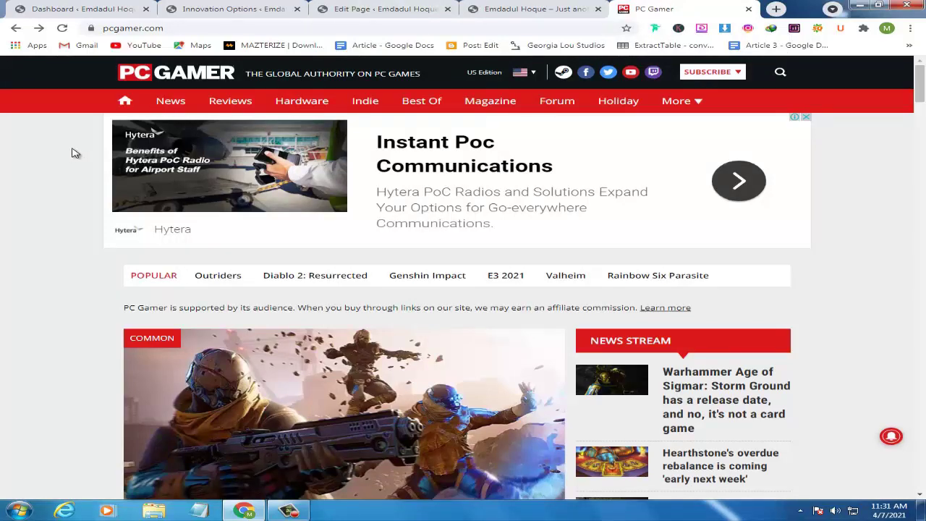
scroll(39, 193, down, 3)
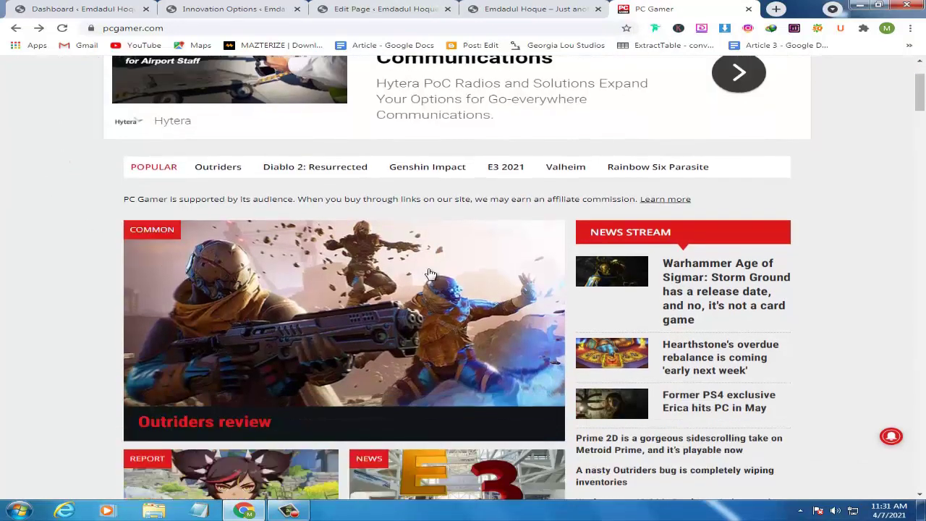
scroll(346, 187, down, 1)
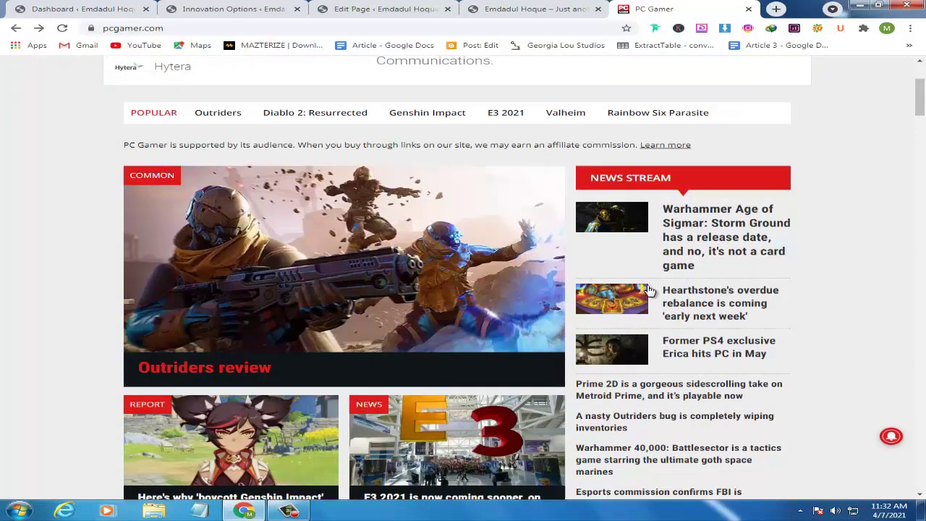
scroll(570, 210, down, 1)
scroll(636, 246, down, 1)
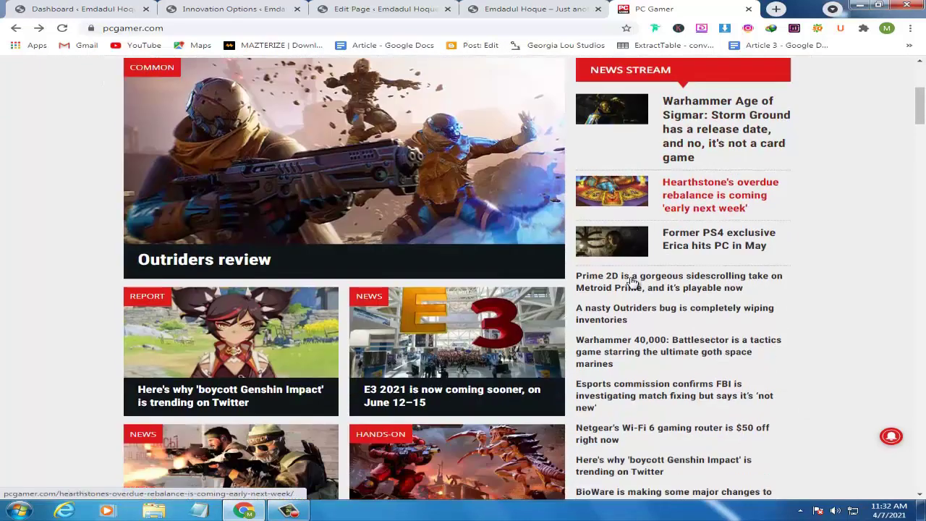
scroll(629, 324, down, 2)
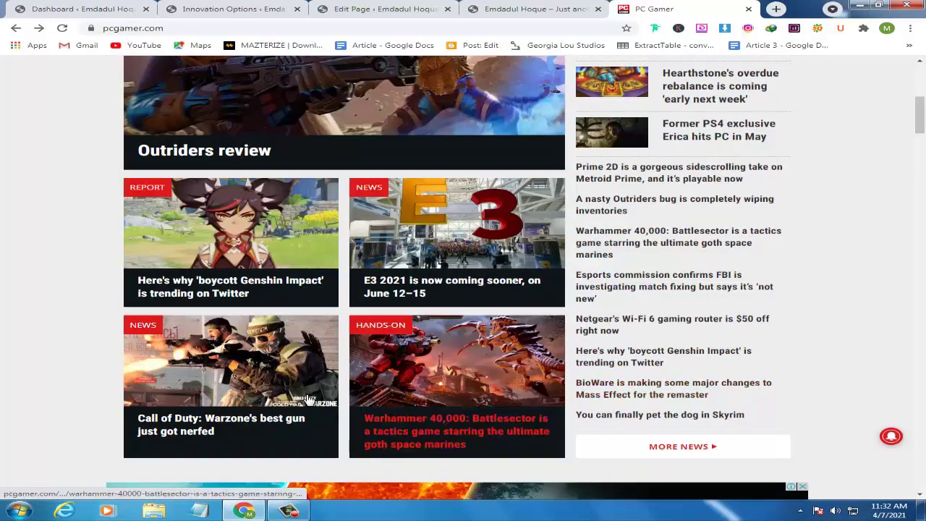
scroll(360, 284, down, 1)
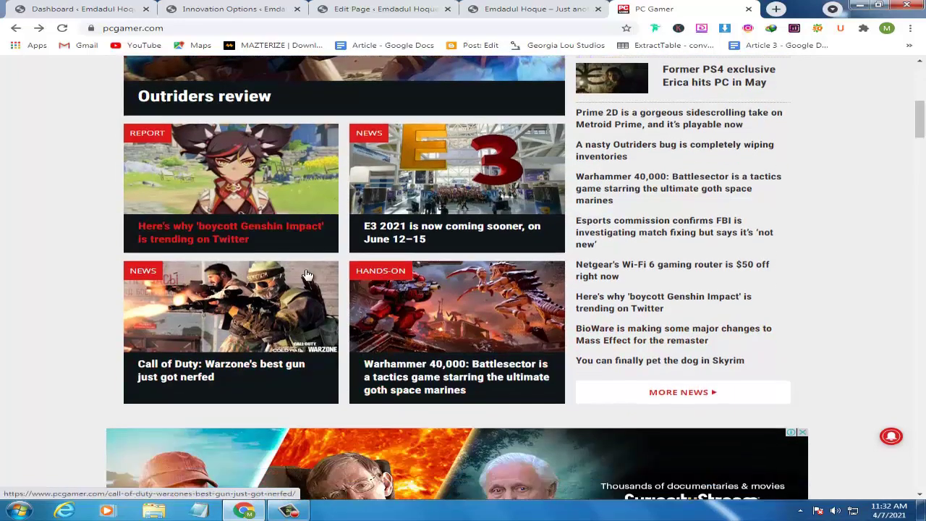
scroll(362, 275, up, 3)
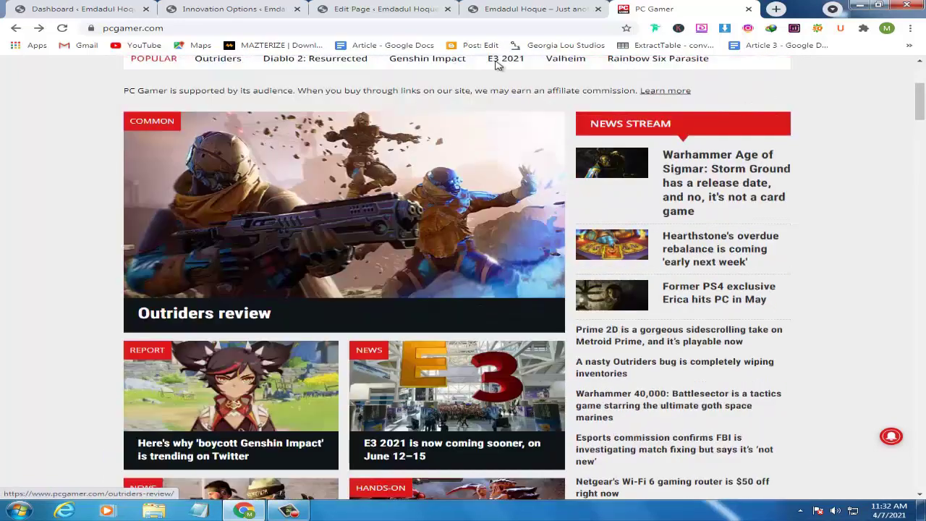
Add a Has Sidebar Section to the Home Page's Ruby Composer and update the page.
click(394, 6)
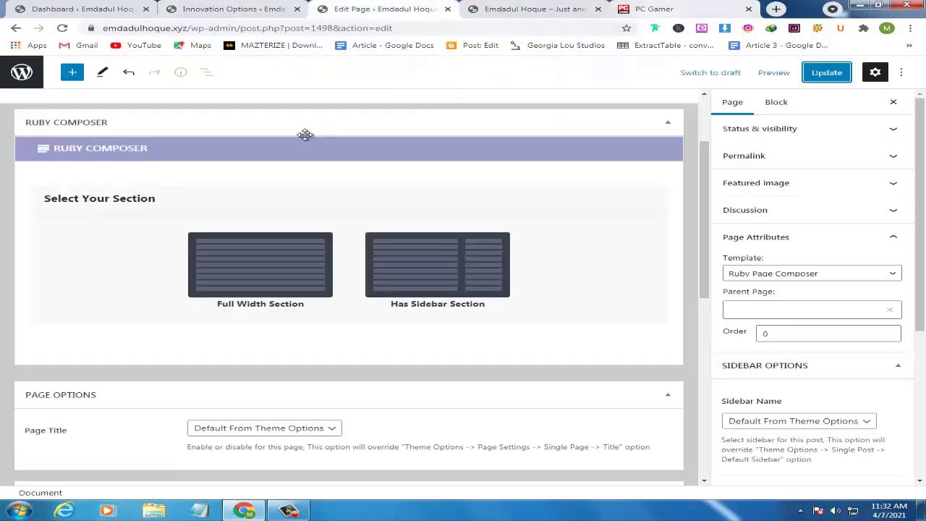
click(428, 271)
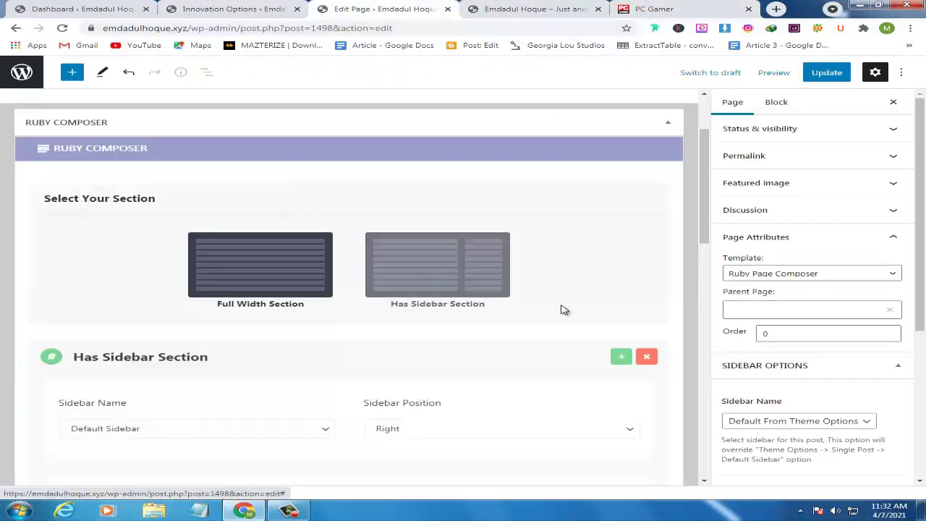
scroll(553, 304, down, 1)
scroll(517, 293, down, 1)
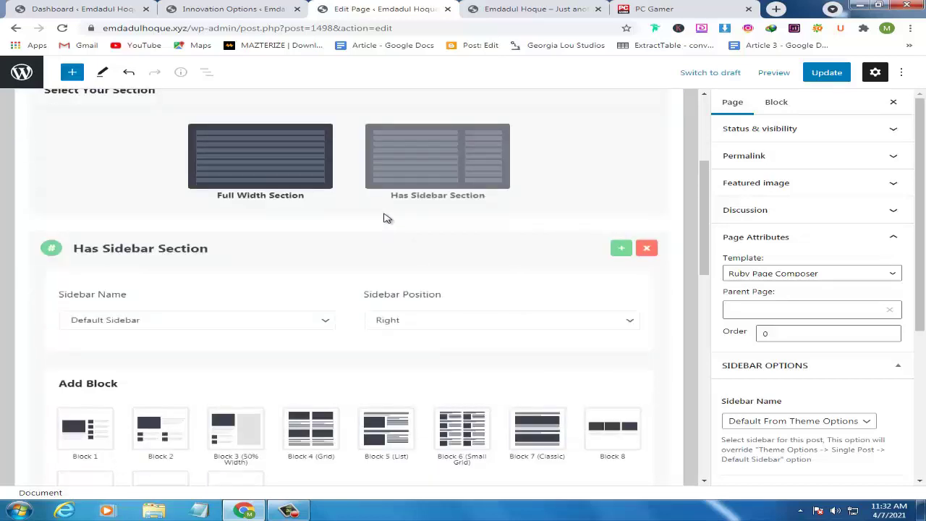
key(ctrl+s)
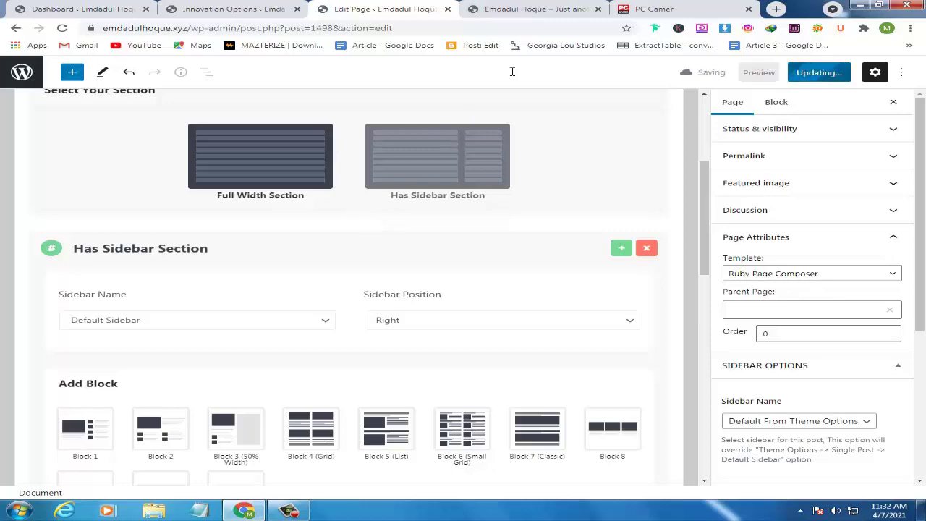
Compare PC Gamer's featured post, two-column post grid and News Stream sidebar with the live homepage.
click(631, 8)
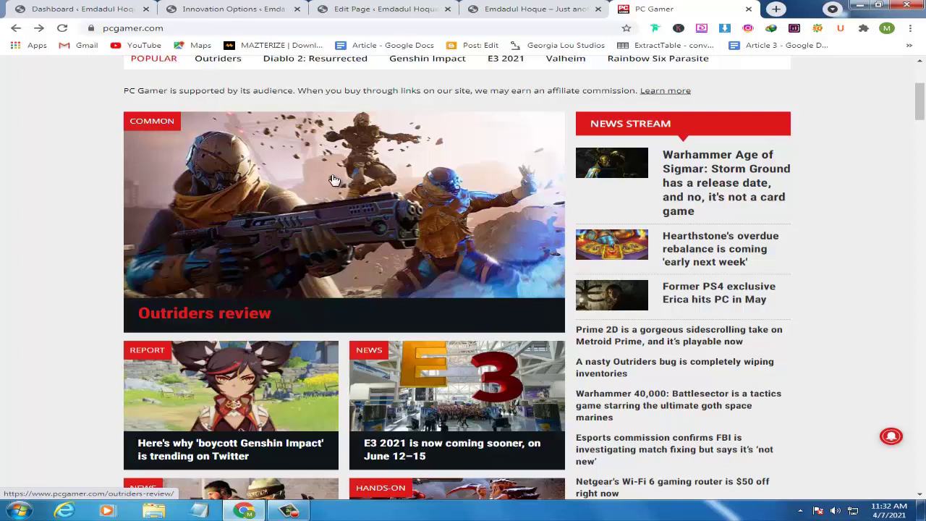
scroll(711, 246, down, 1)
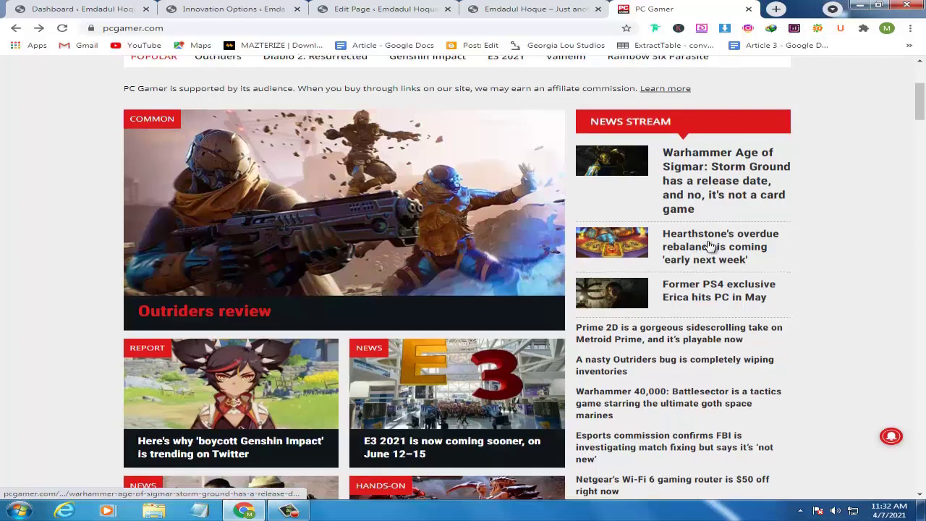
scroll(711, 247, down, 1)
scroll(600, 231, up, 1)
scroll(466, 194, down, 1)
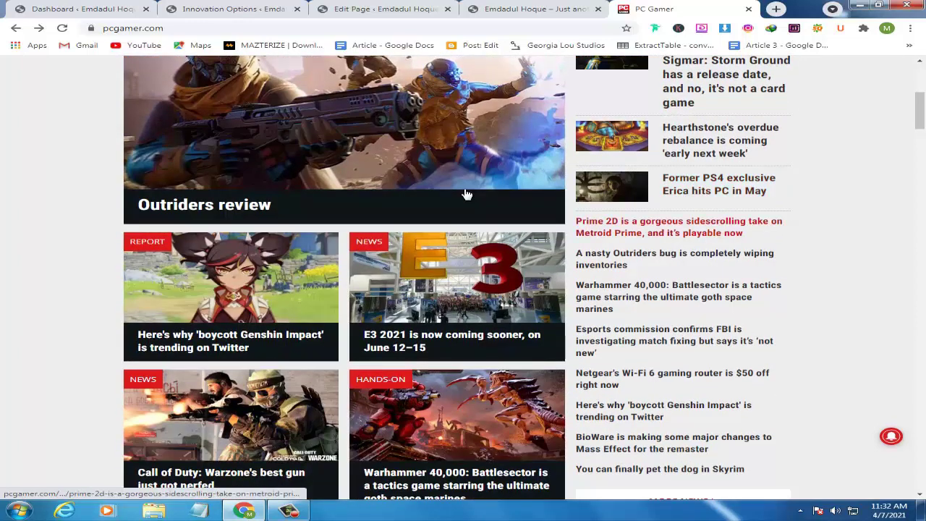
scroll(467, 194, up, 1)
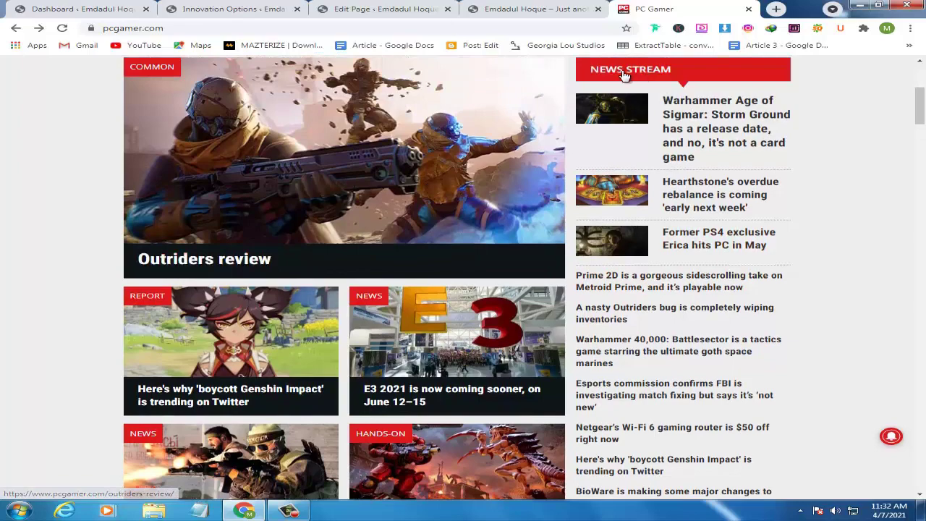
click(493, 9)
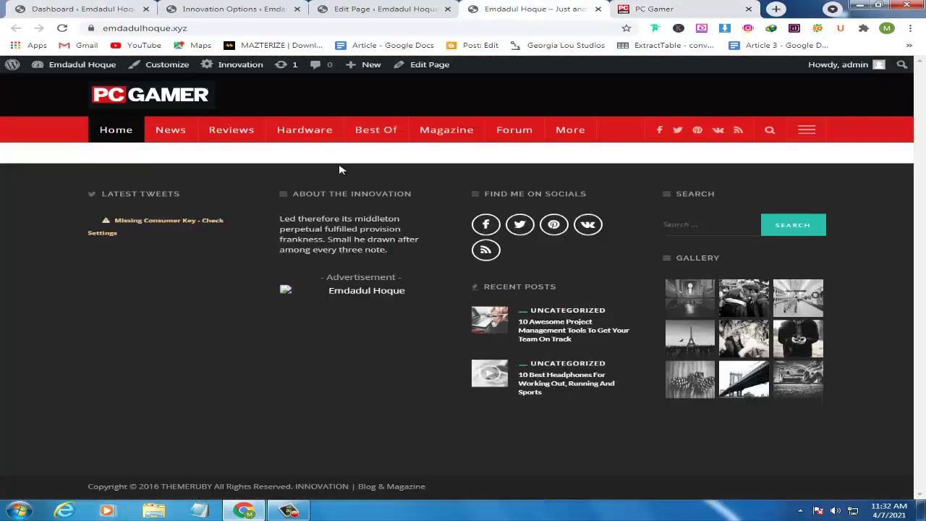
click(670, 10)
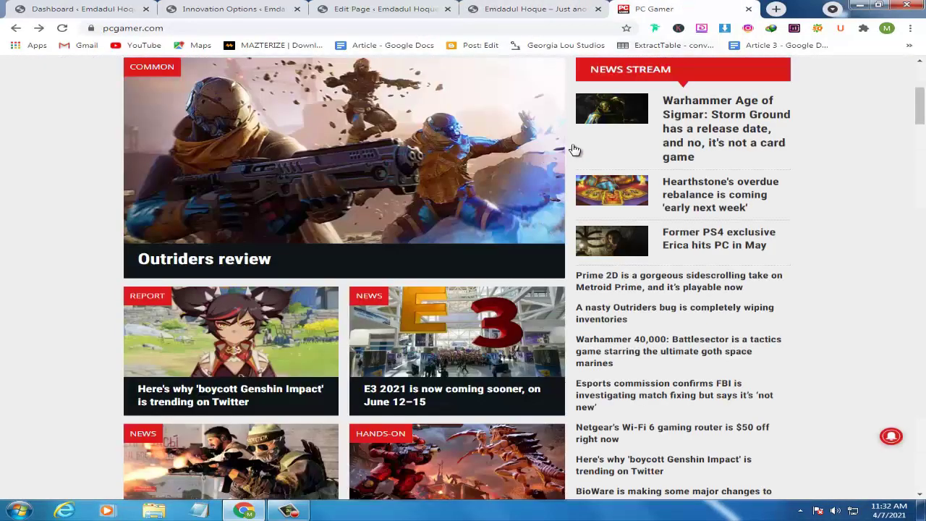
Examine the Has Sidebar Section's Sidebar Name and Sidebar Position choices on the Home Page, checking them against PC Gamer's News Stream sidebar.
click(394, 10)
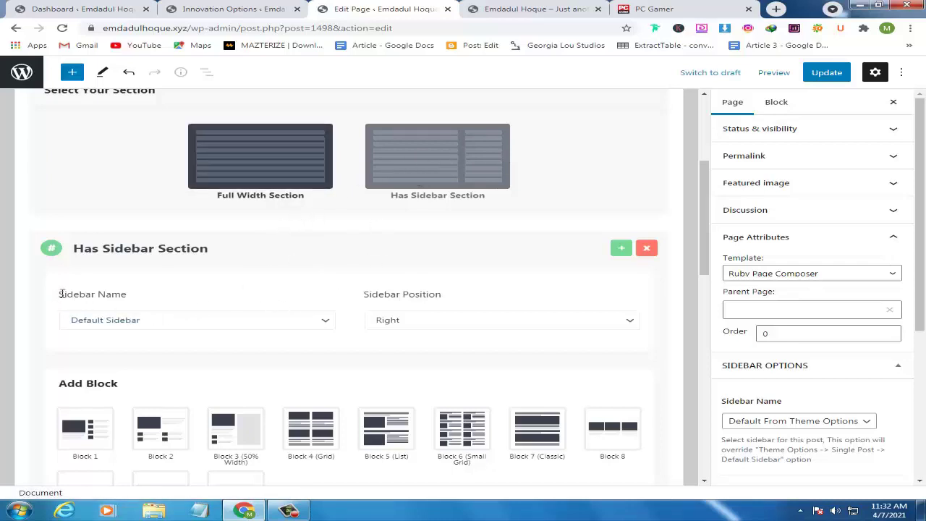
click(305, 326)
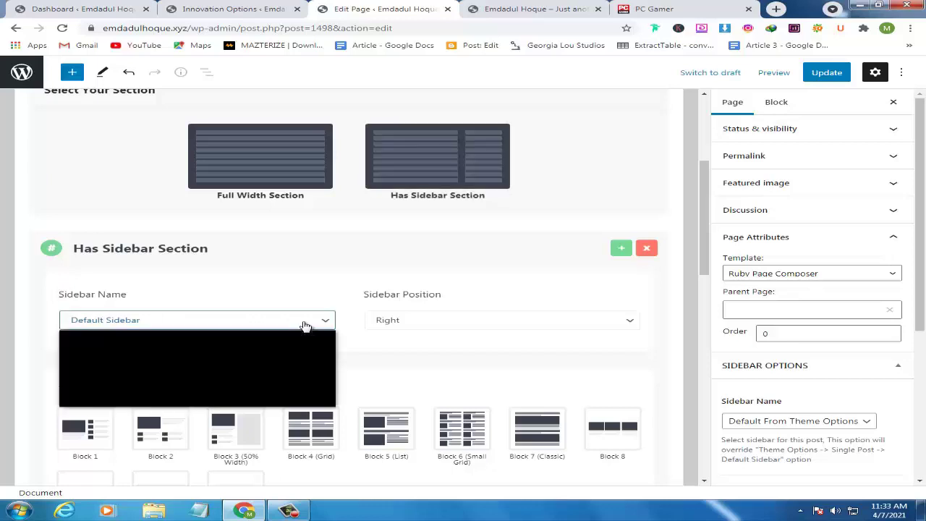
click(305, 326)
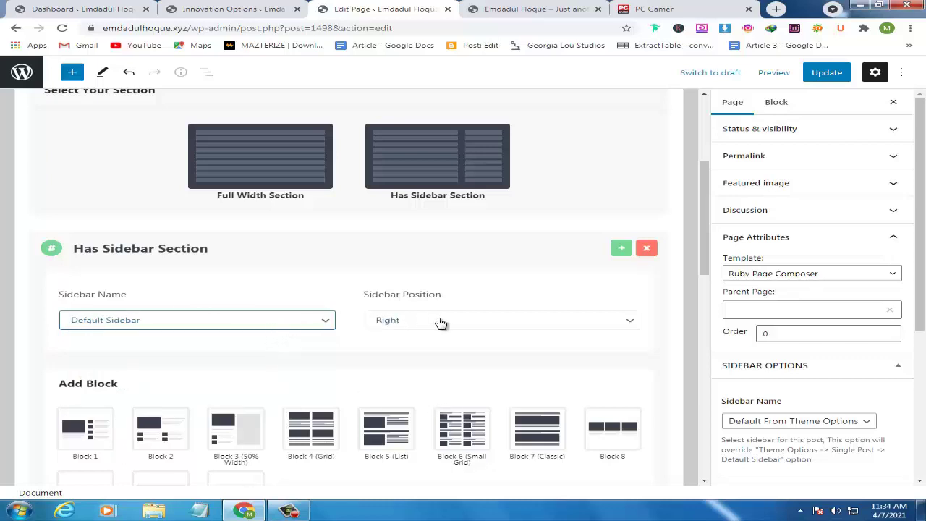
click(507, 323)
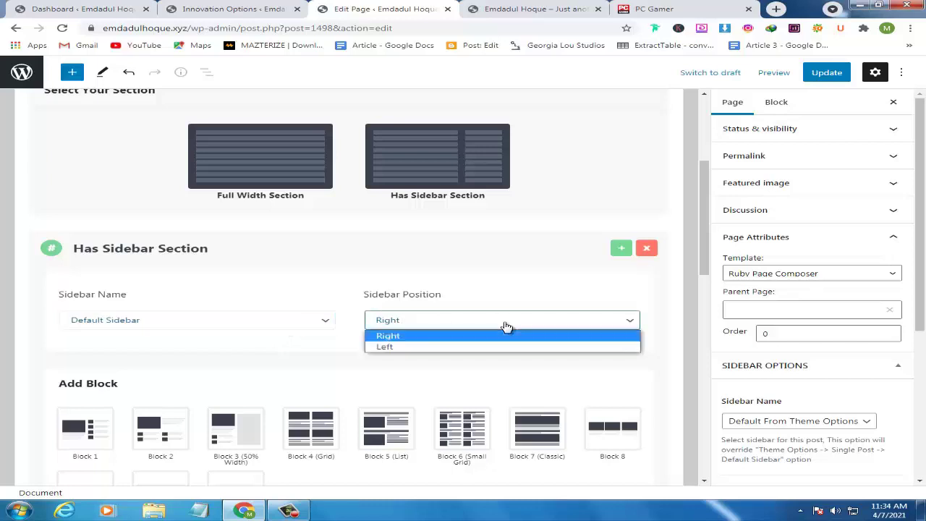
click(253, 323)
click(440, 324)
click(246, 323)
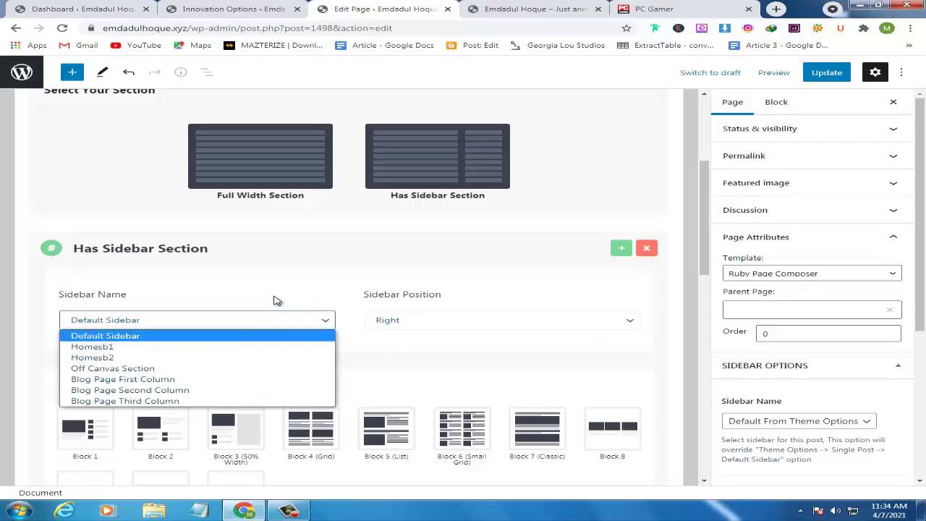
click(672, 10)
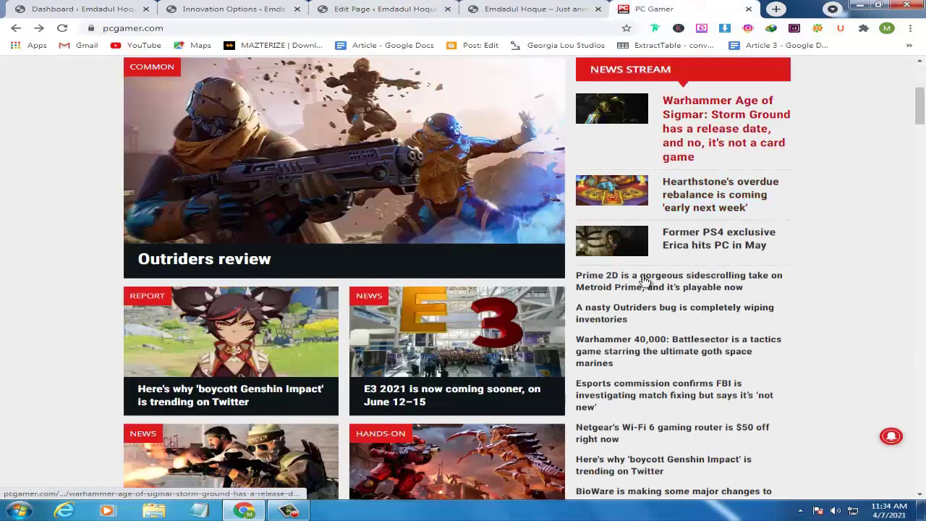
click(517, 9)
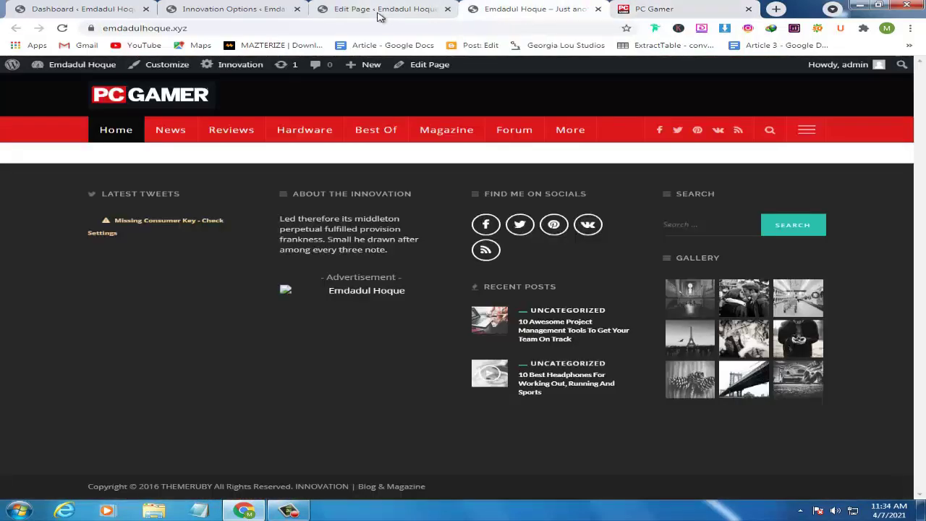
click(379, 10)
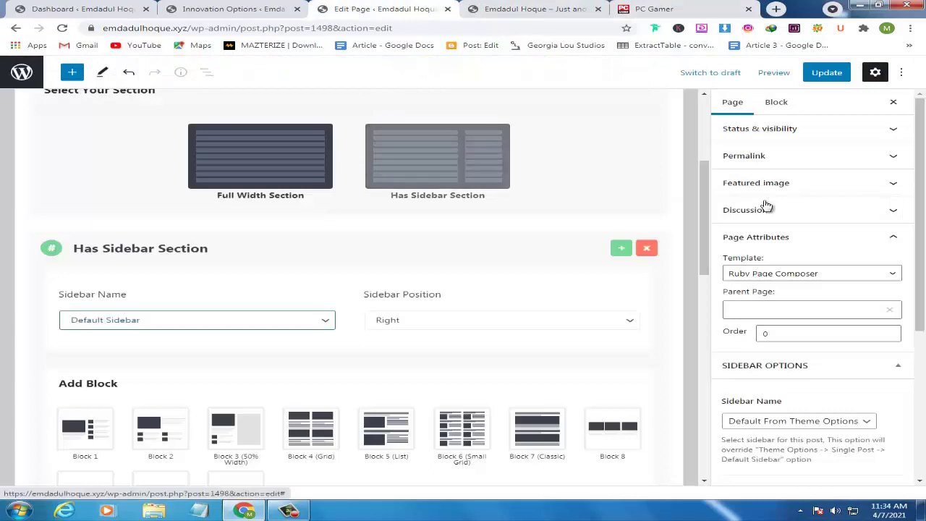
Open the WordPress Widgets page from the Dashboard in a new browser tab.
click(26, 7)
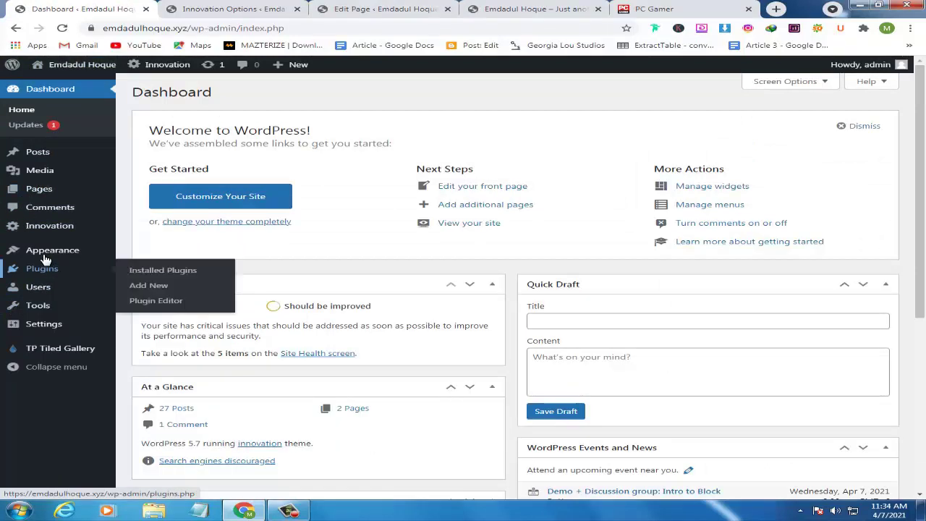
mouse_move(44, 259)
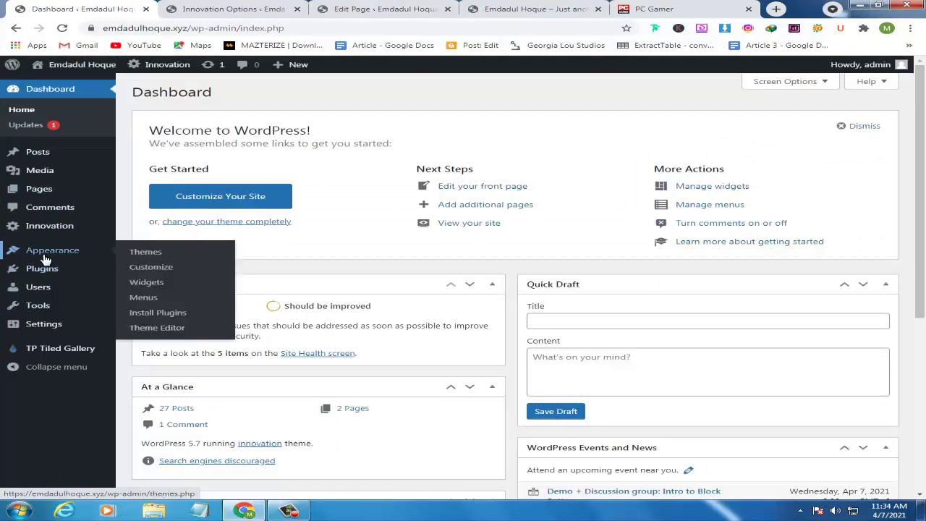
right_click(162, 288)
click(172, 288)
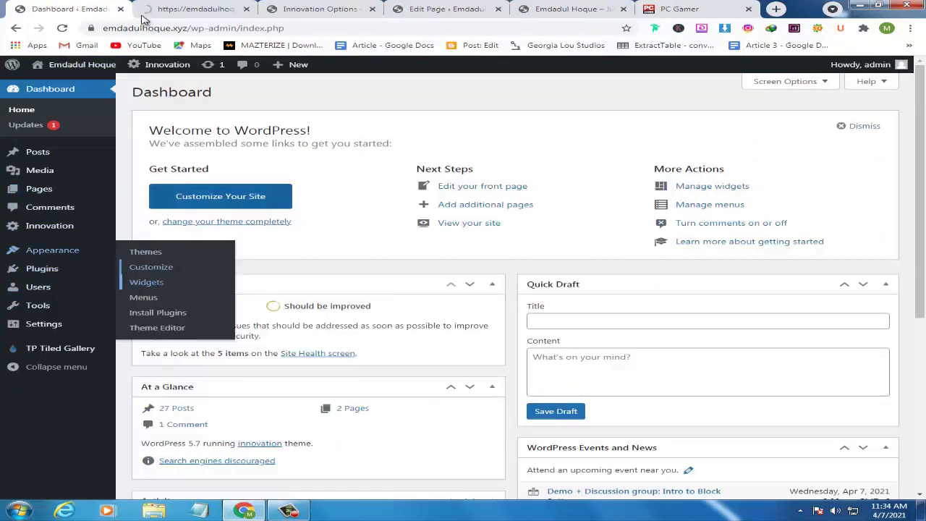
click(164, 5)
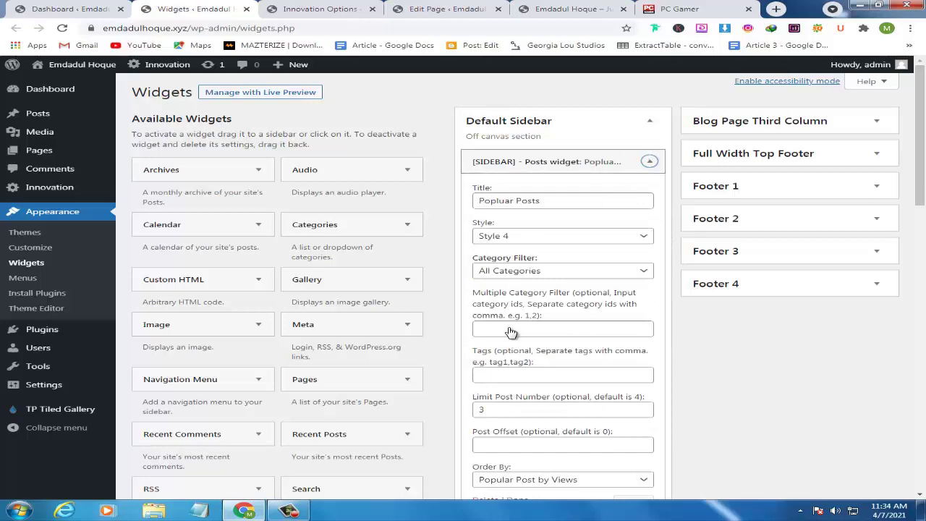
Delete the "Popluar Posts" posts widget and the Categories widget from the Default Sidebar.
scroll(477, 362, down, 3)
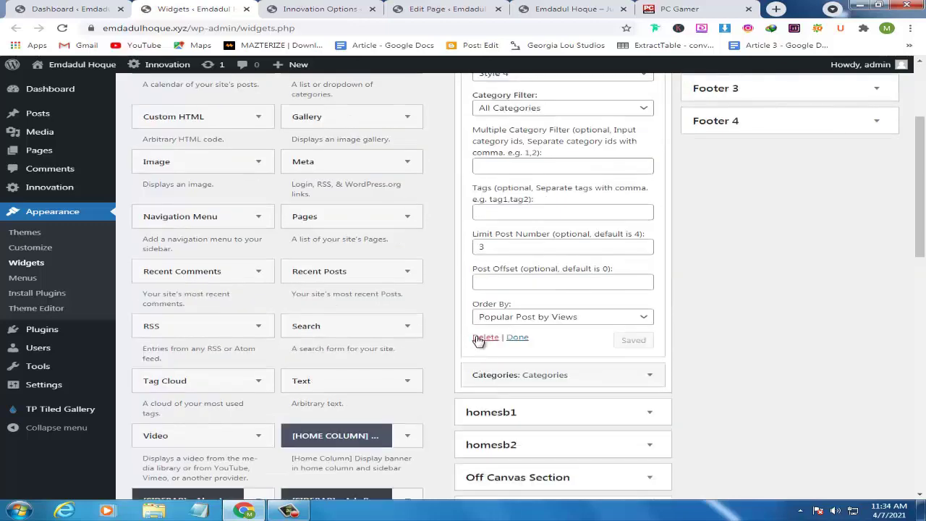
click(479, 338)
scroll(613, 299, up, 1)
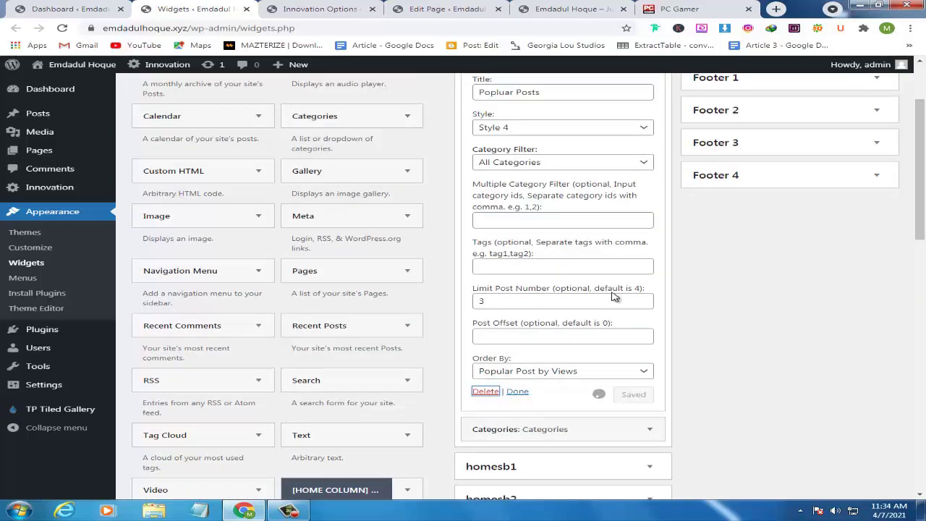
scroll(557, 152, up, 2)
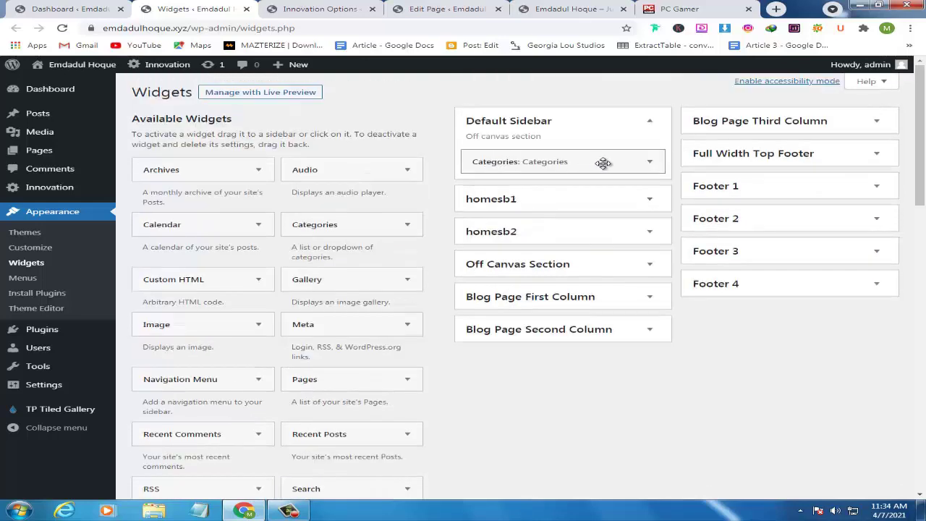
click(644, 163)
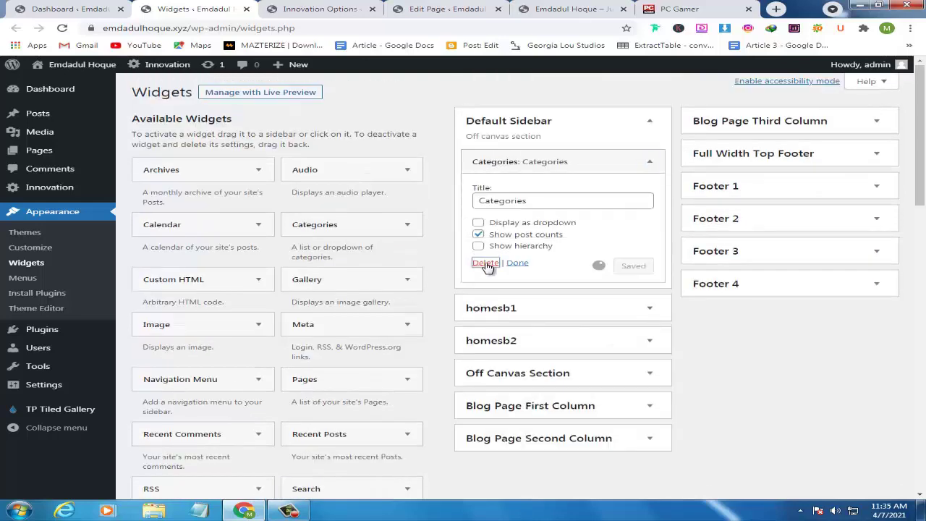
click(484, 263)
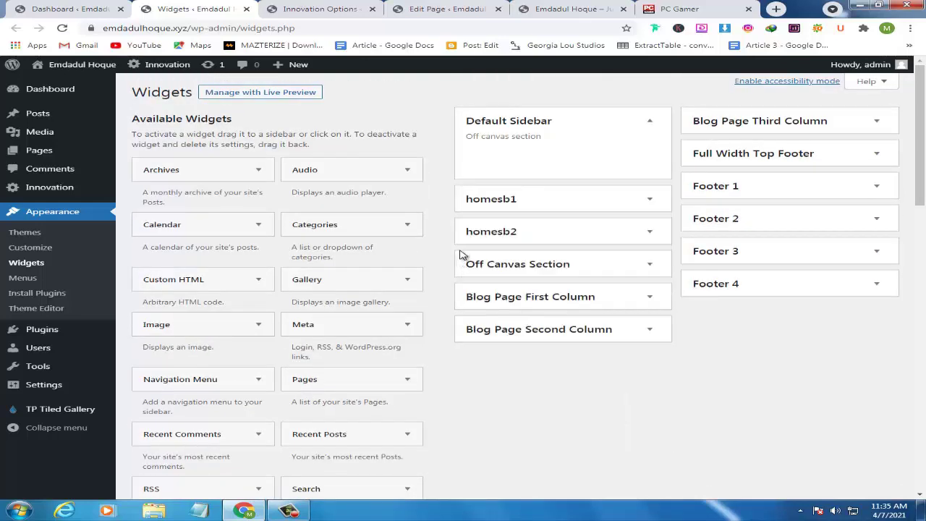
Delete the Social Counter widget from the homesb1 sidebar.
click(537, 209)
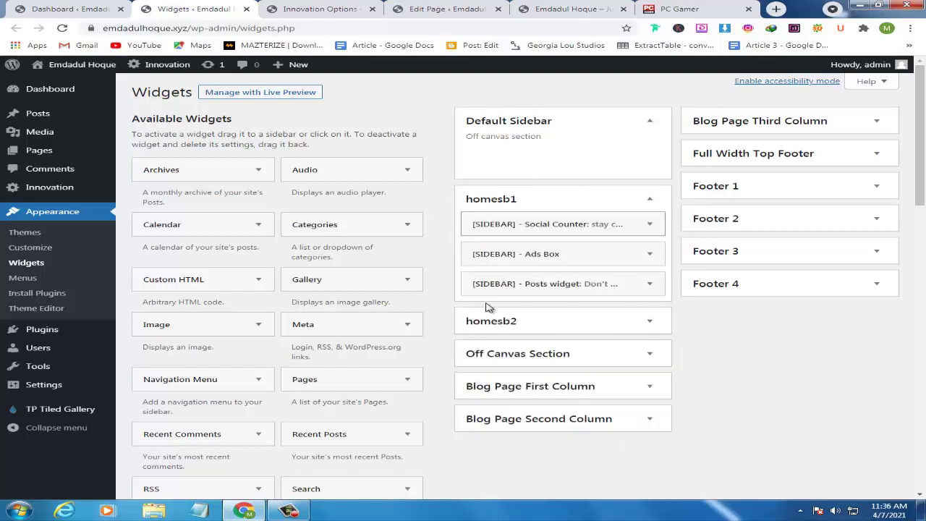
click(555, 226)
scroll(484, 385, down, 5)
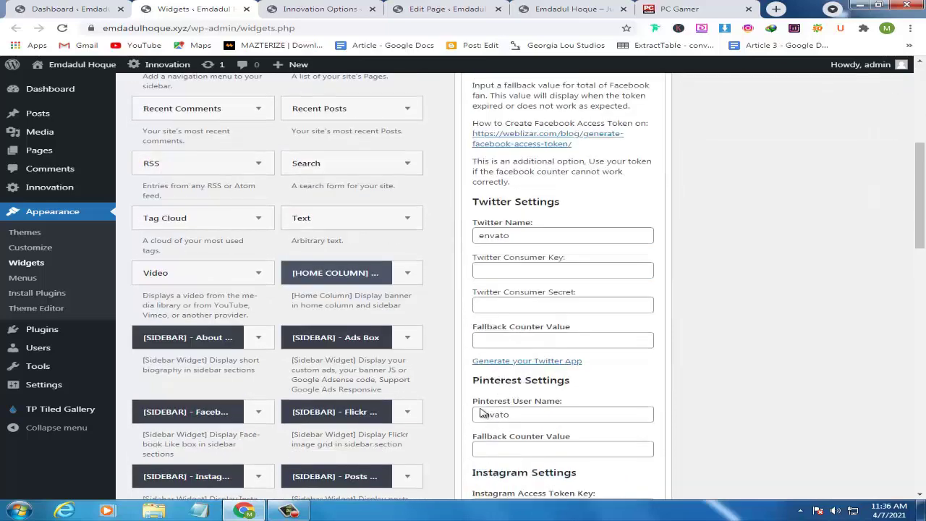
scroll(483, 413, down, 6)
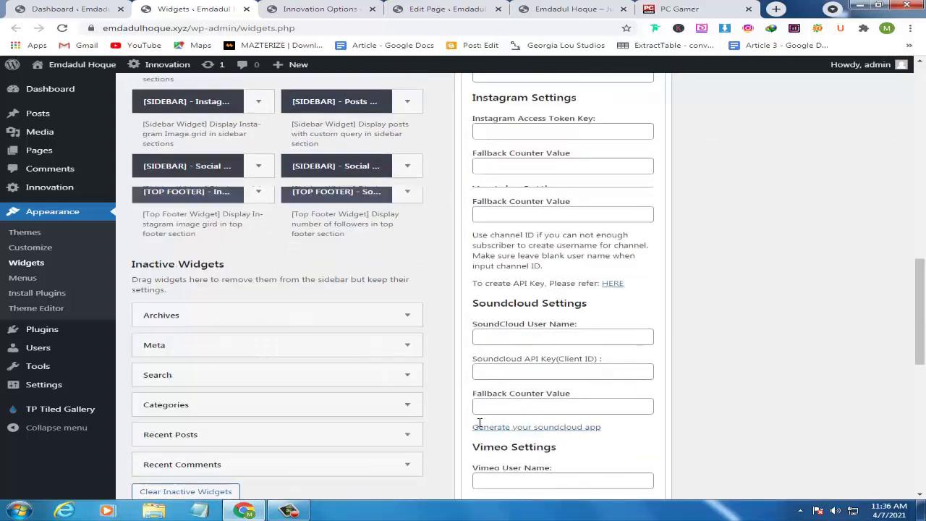
scroll(479, 423, down, 7)
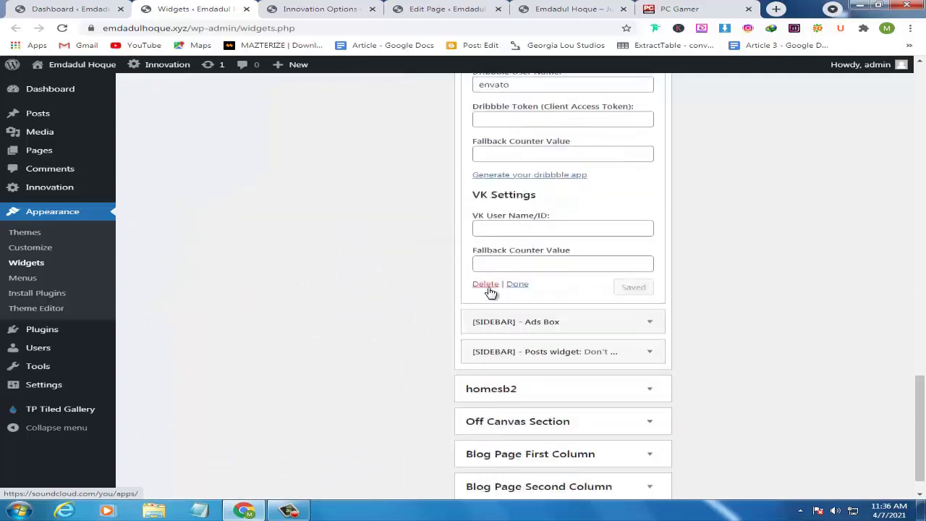
click(490, 288)
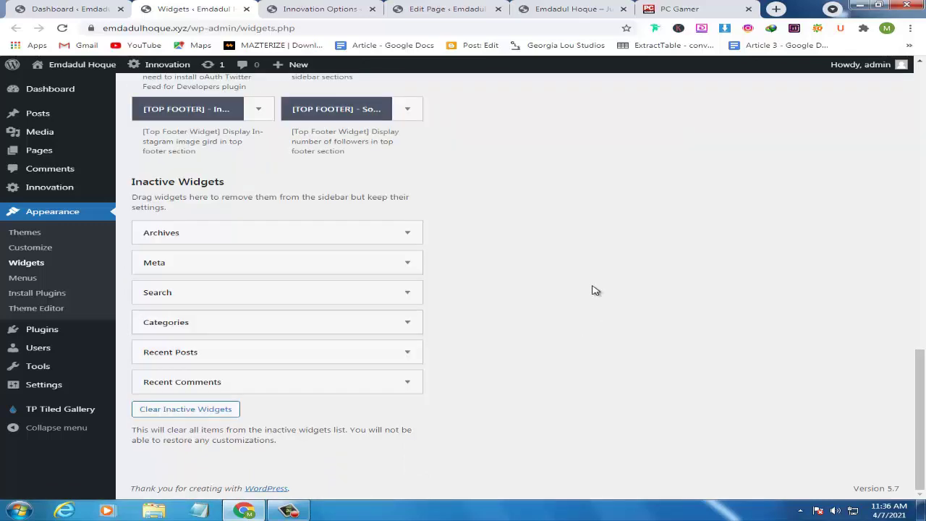
Delete the Ads Box widget from the homesb1 sidebar.
scroll(600, 290, up, 10)
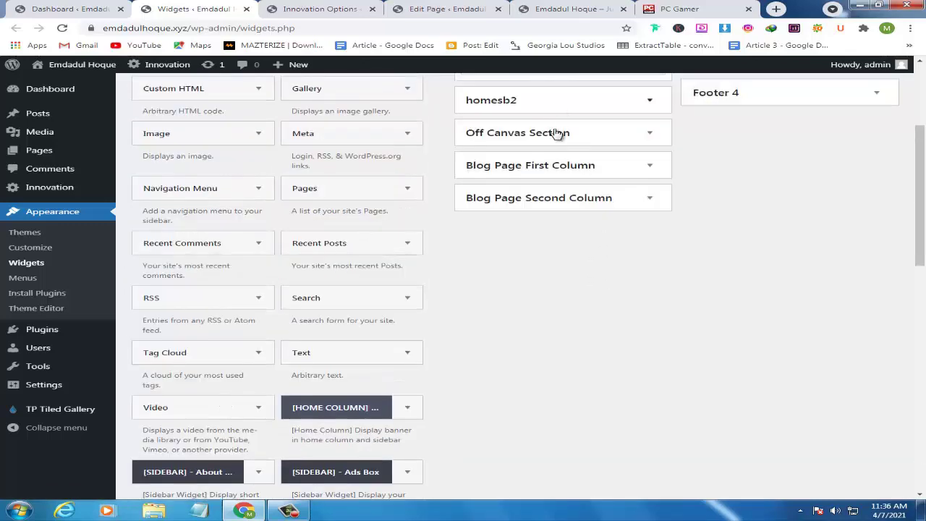
scroll(554, 135, up, 5)
click(548, 230)
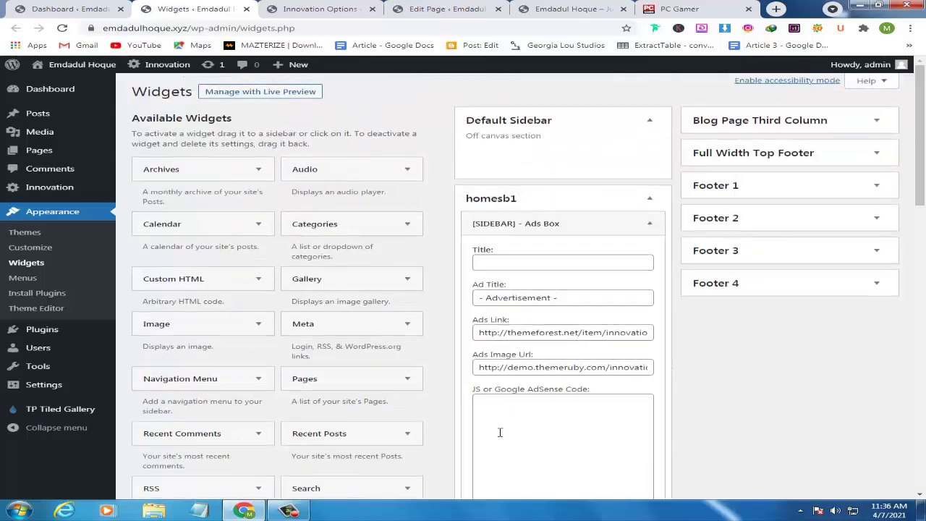
scroll(506, 354, down, 3)
scroll(592, 298, up, 3)
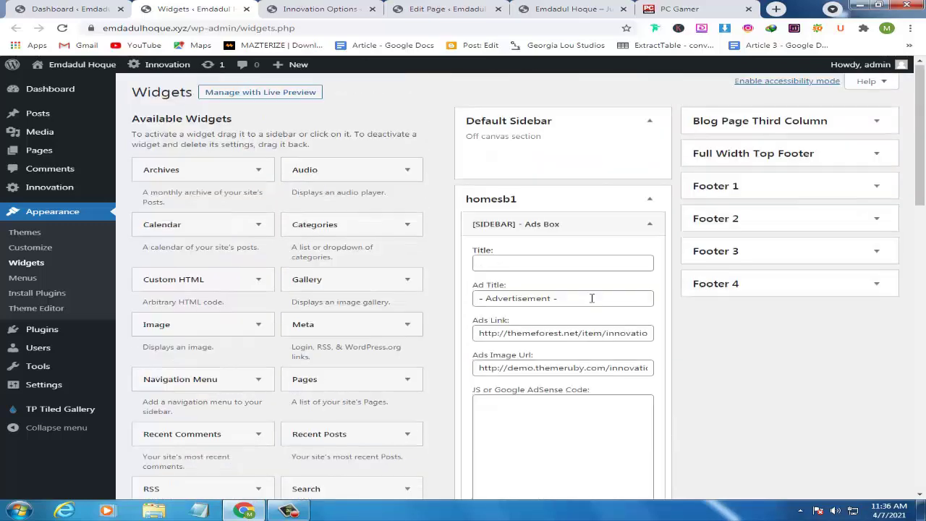
Delete the remaining Posts widget from the homesb1 sidebar and collapse that widget area.
click(584, 223)
scroll(584, 219, down, 1)
click(579, 169)
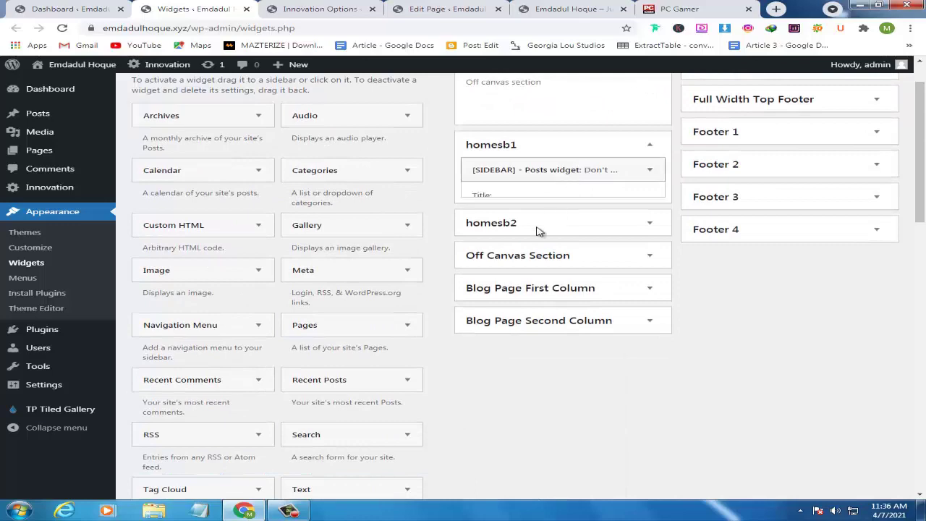
scroll(469, 423, down, 2)
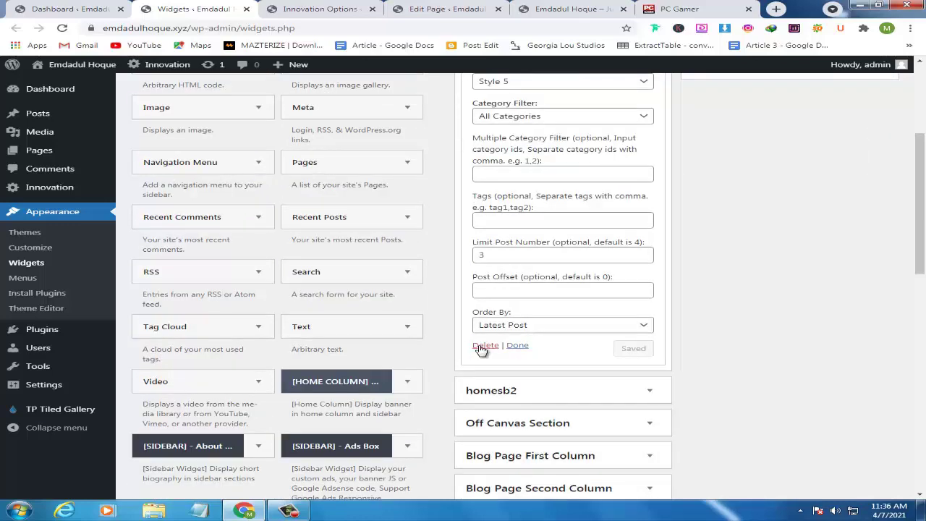
click(483, 347)
scroll(490, 292, up, 3)
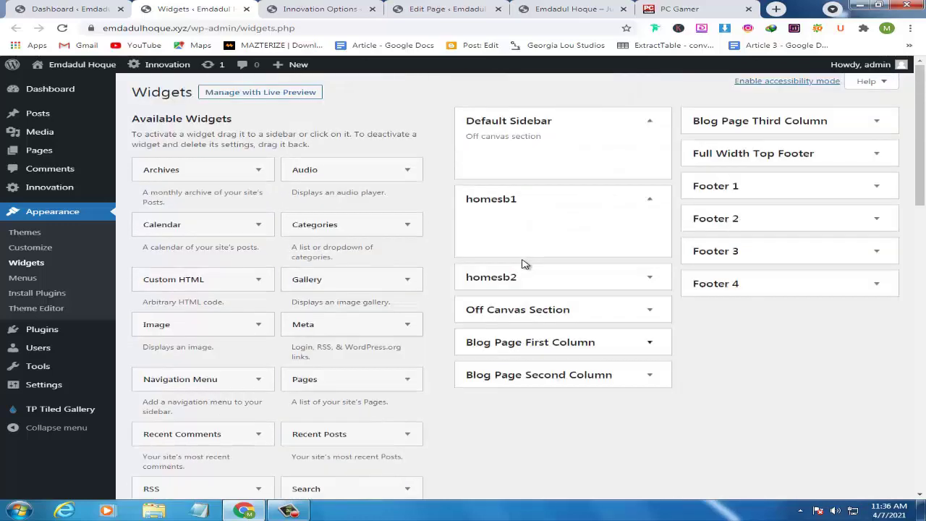
click(590, 204)
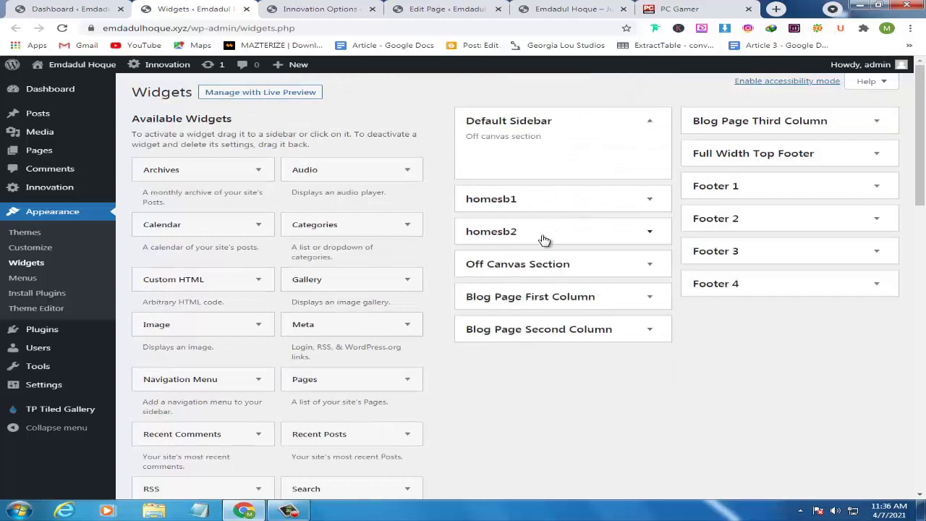
Delete the "latest posts" Posts widget from the homesb2 sidebar.
click(544, 237)
click(516, 261)
scroll(502, 389, down, 3)
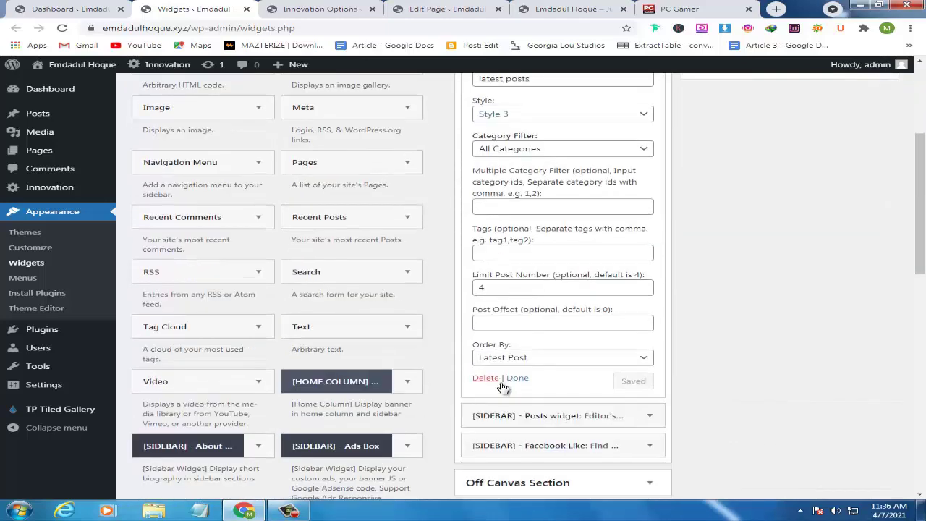
click(486, 377)
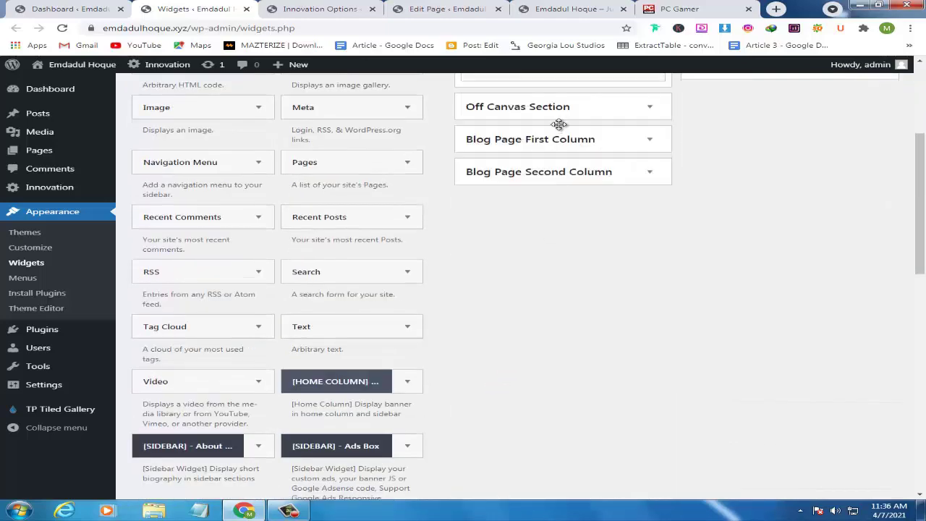
Delete the "Editor's Pick" Posts widget from the homesb2 sidebar.
scroll(565, 196, up, 3)
click(514, 204)
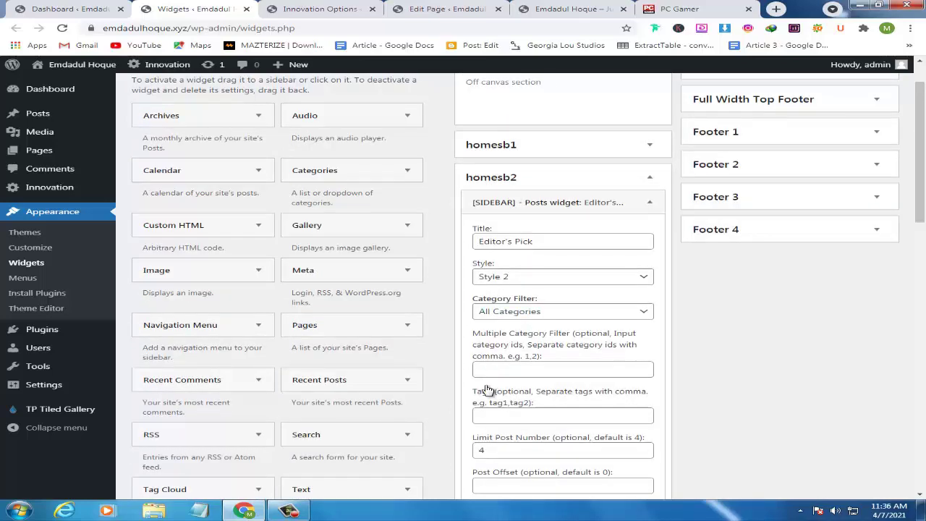
scroll(483, 390, down, 3)
scroll(485, 327, up, 2)
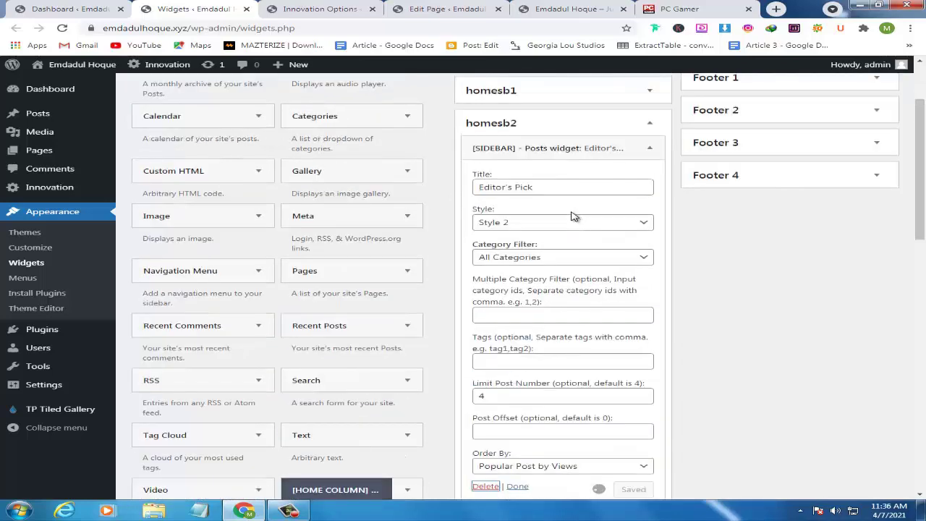
Delete the "Find us on Facebook" Facebook Like widget from homesb2 and collapse that widget area.
click(527, 148)
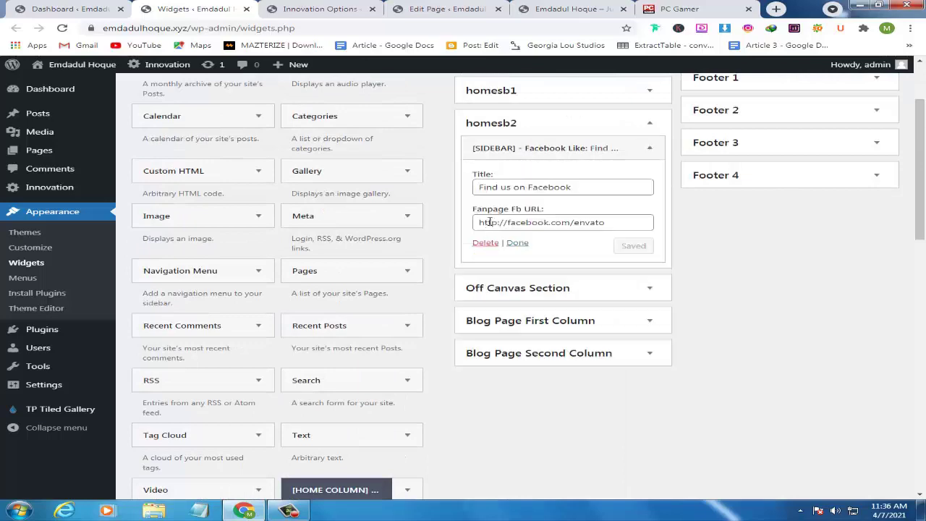
click(485, 244)
scroll(599, 235, up, 2)
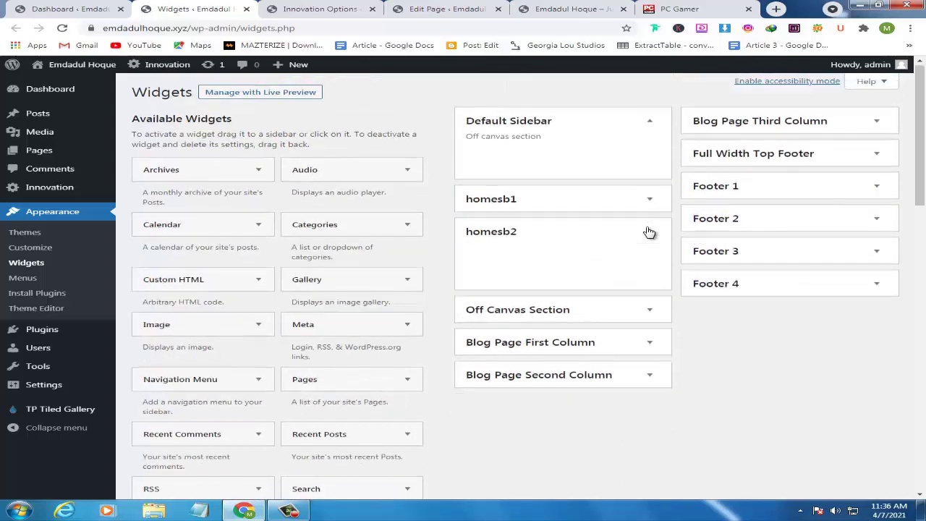
click(648, 231)
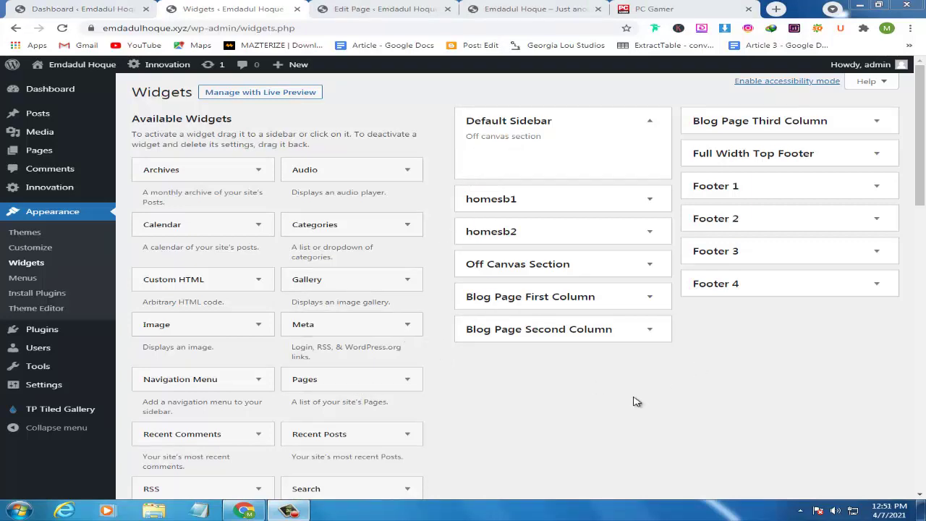
Add the [SIDEBAR] Posts widget to the Default Sidebar.
scroll(439, 399, down, 4)
scroll(408, 400, down, 3)
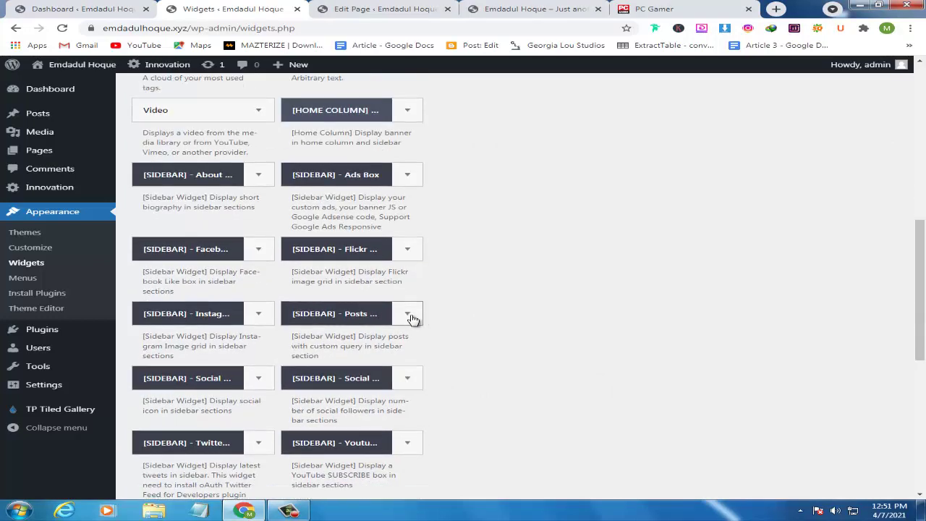
click(409, 316)
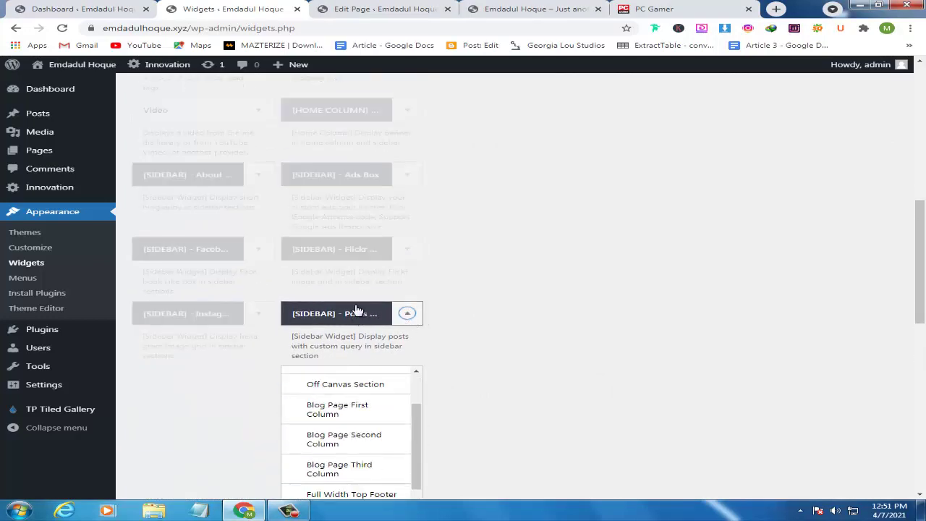
scroll(416, 407, up, 5)
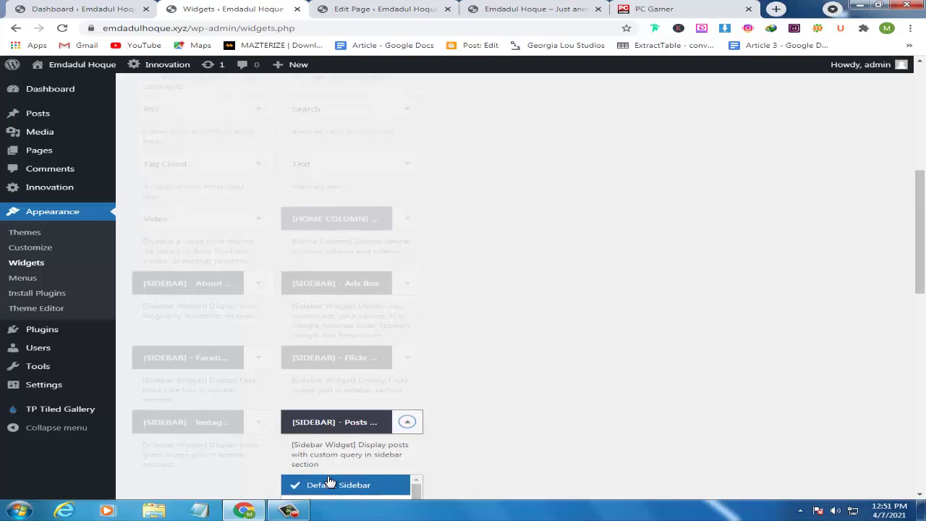
scroll(773, 323, down, 3)
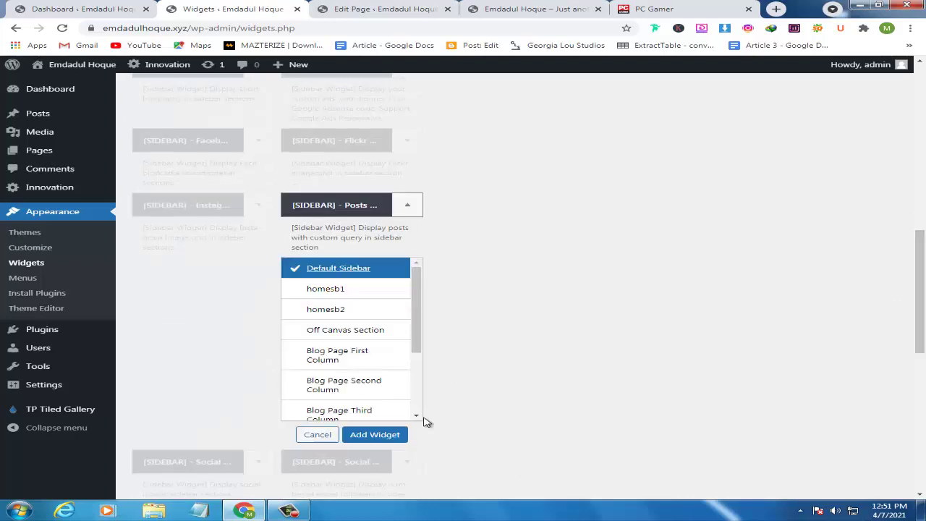
click(376, 435)
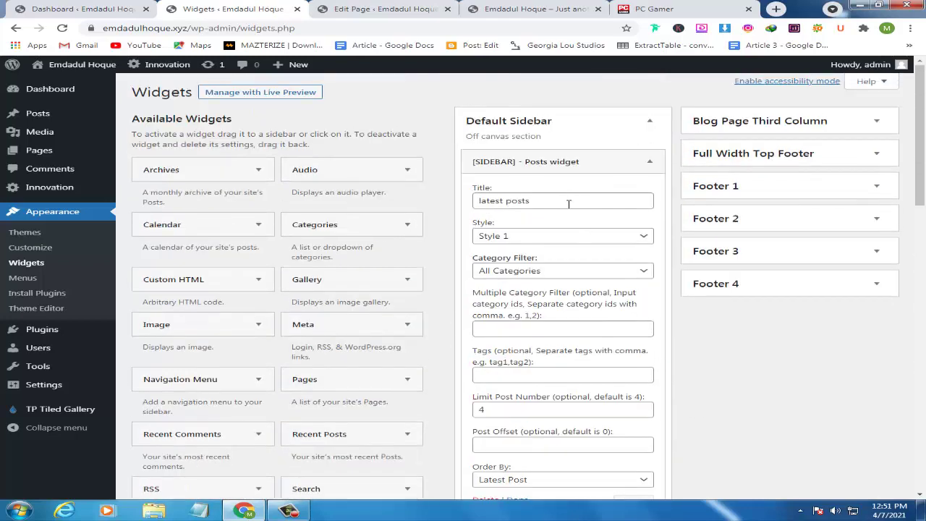
Copy the NEWS STREAM heading from the PC Gamer homepage and use it as the new Posts widget's title.
drag(554, 207, 468, 207)
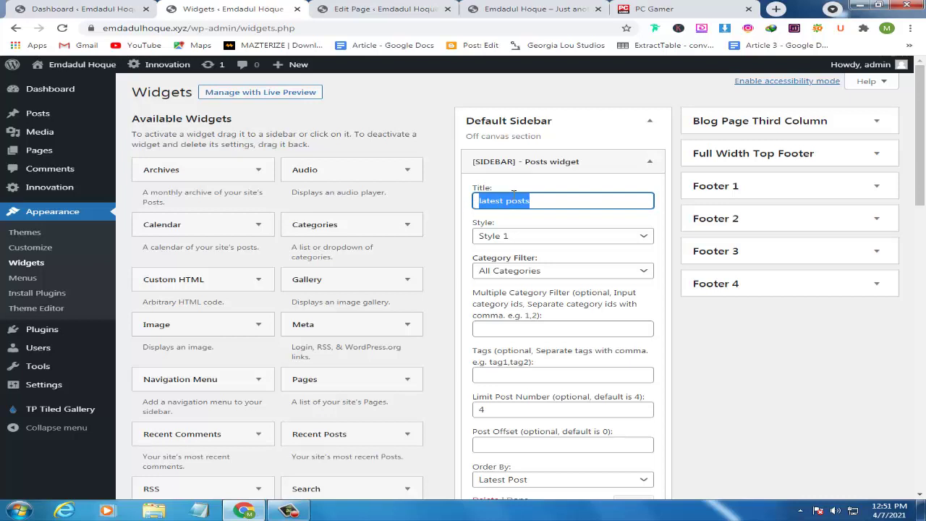
click(655, 9)
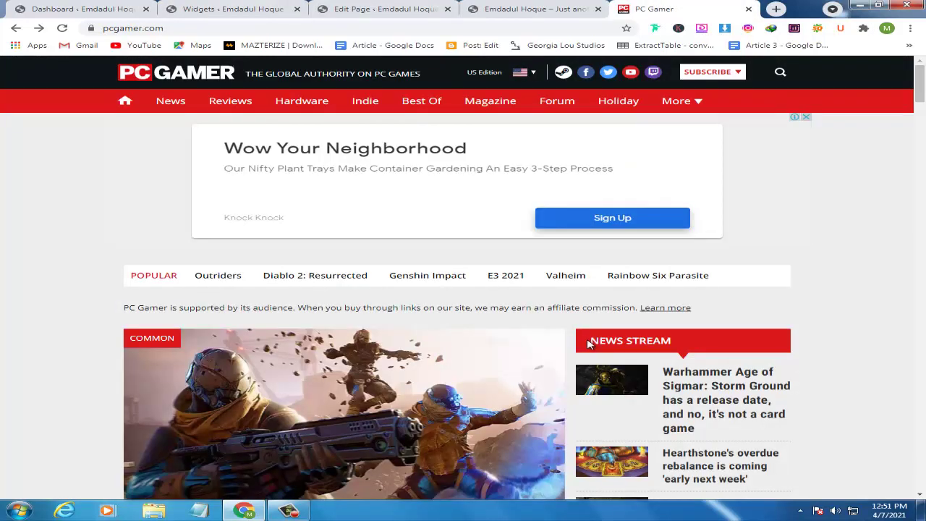
drag(613, 338, 676, 346)
key(ctrl+c)
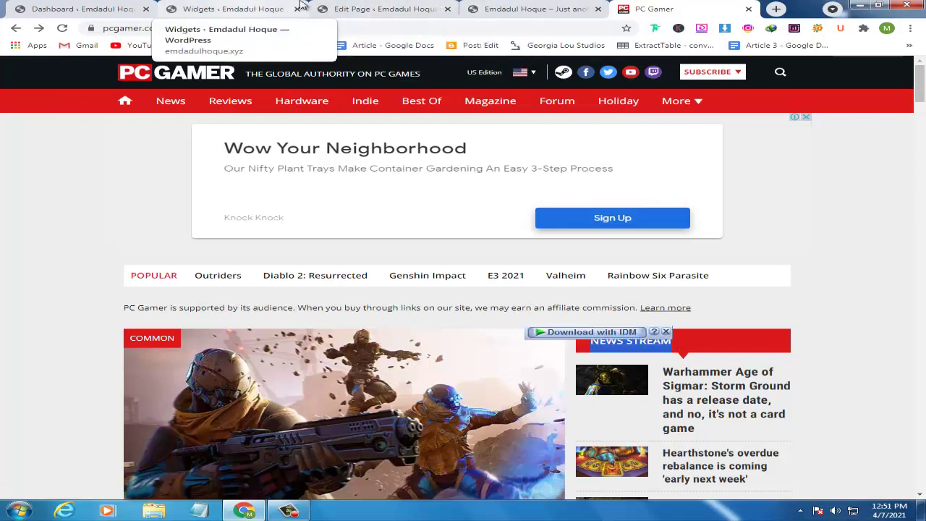
click(262, 9)
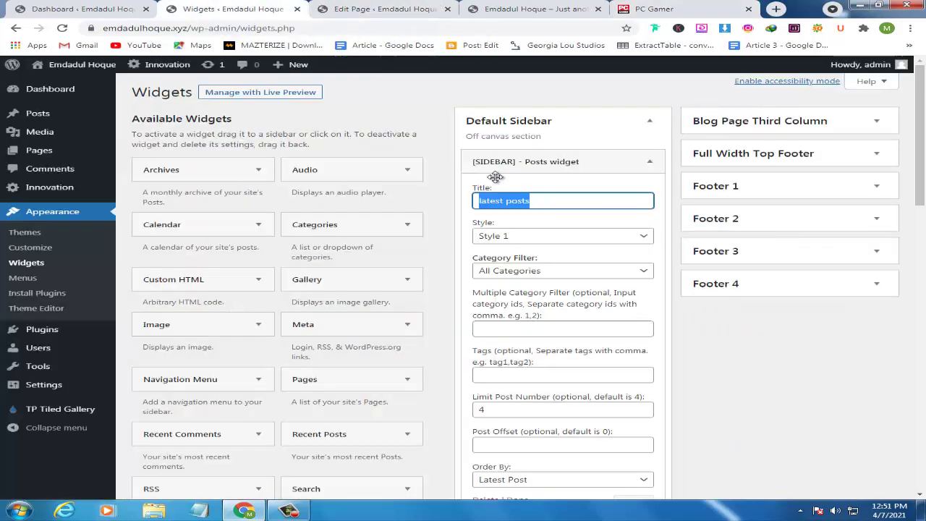
right_click(573, 258)
click(581, 247)
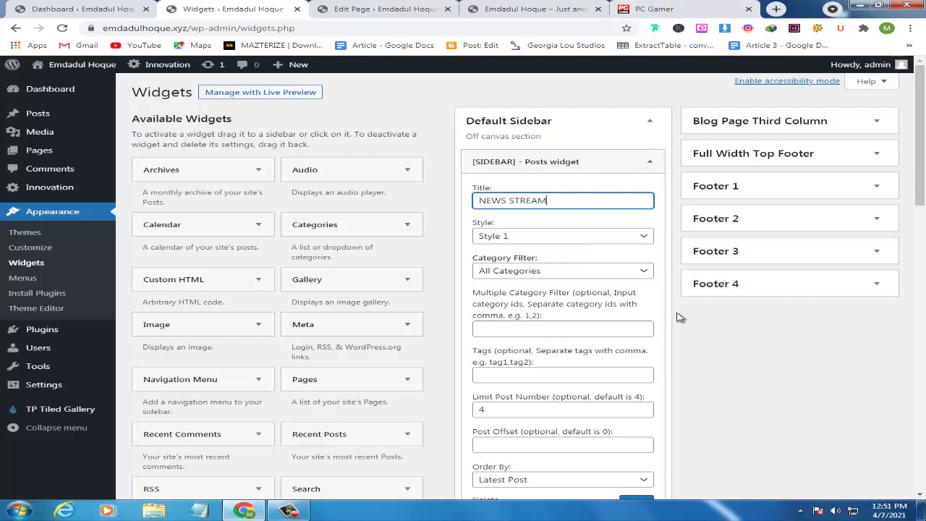
Check which categories the NEWS STREAM widget's Category Filter offers, leaving it on All Categories.
click(642, 273)
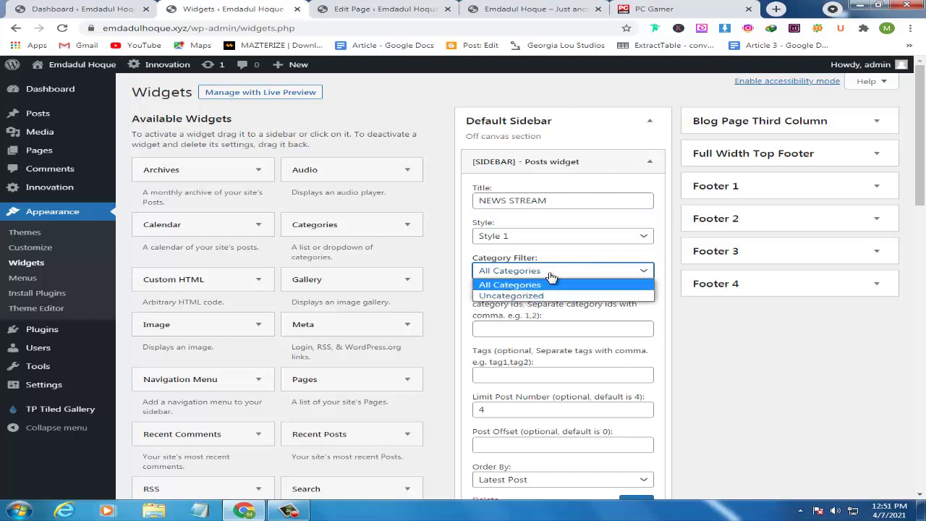
click(555, 270)
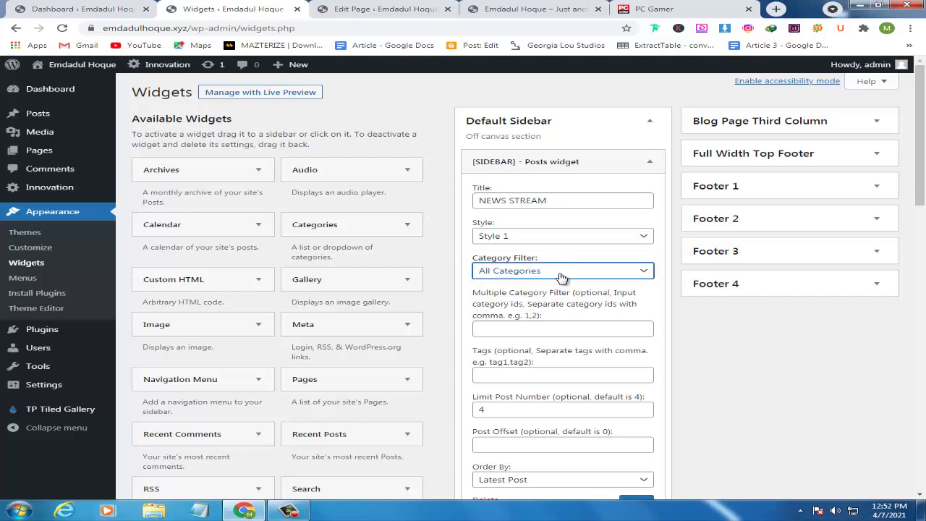
click(599, 273)
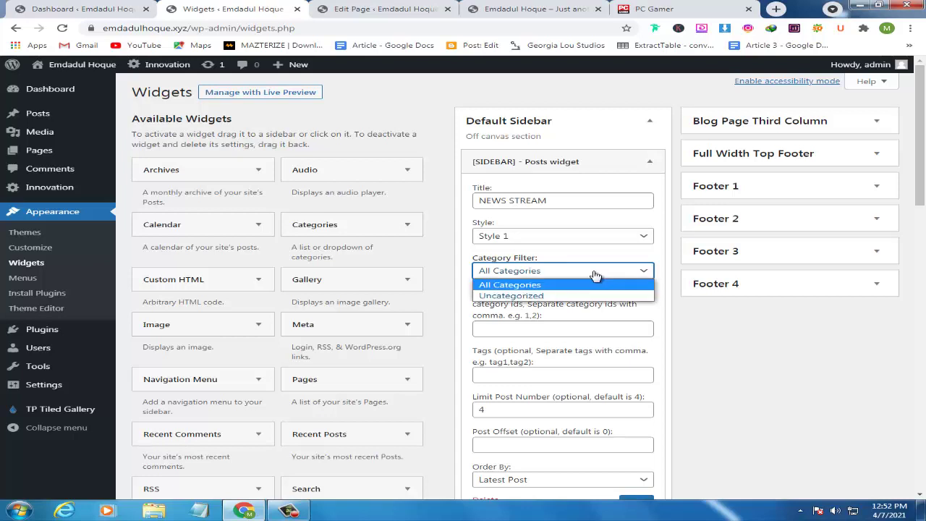
click(593, 276)
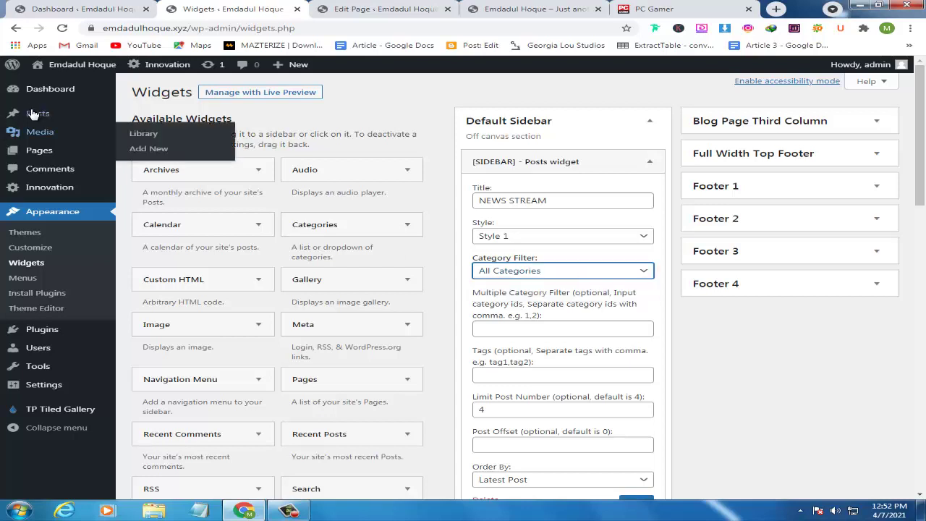
Open the All Posts list in a new browser tab and switch to it.
mouse_move(34, 116)
right_click(134, 118)
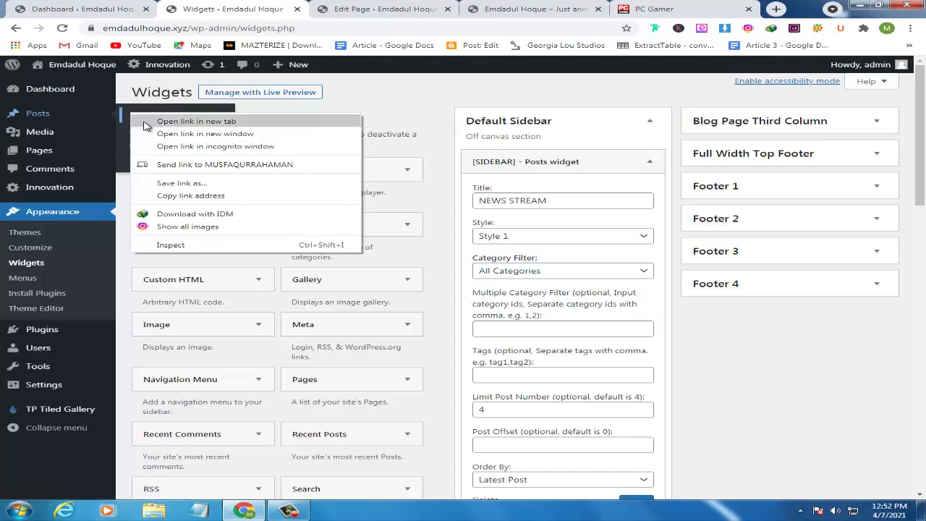
click(159, 120)
click(303, 8)
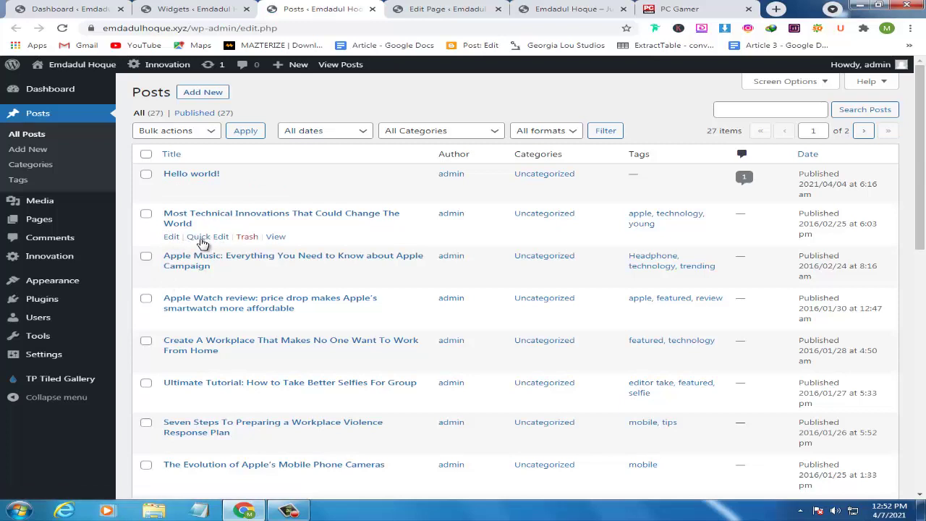
Quick-edit the post "Most Technical Innovations That Could Change The World" to add the News category, and update it.
key(Return)
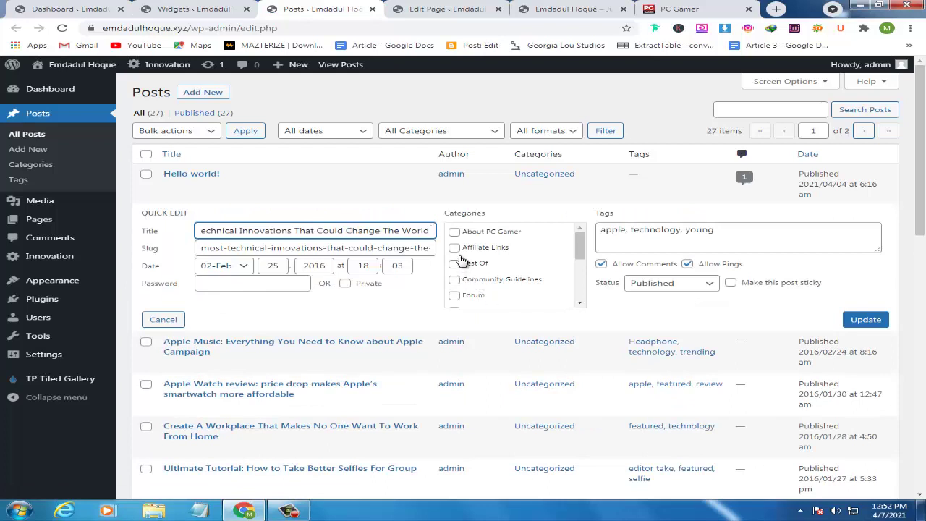
scroll(462, 267, down, 1)
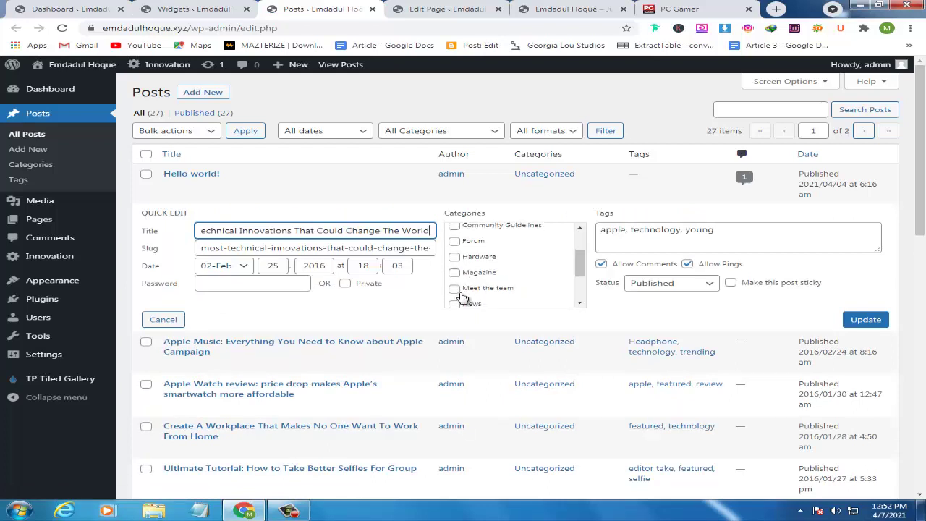
click(454, 304)
scroll(513, 302, down, 1)
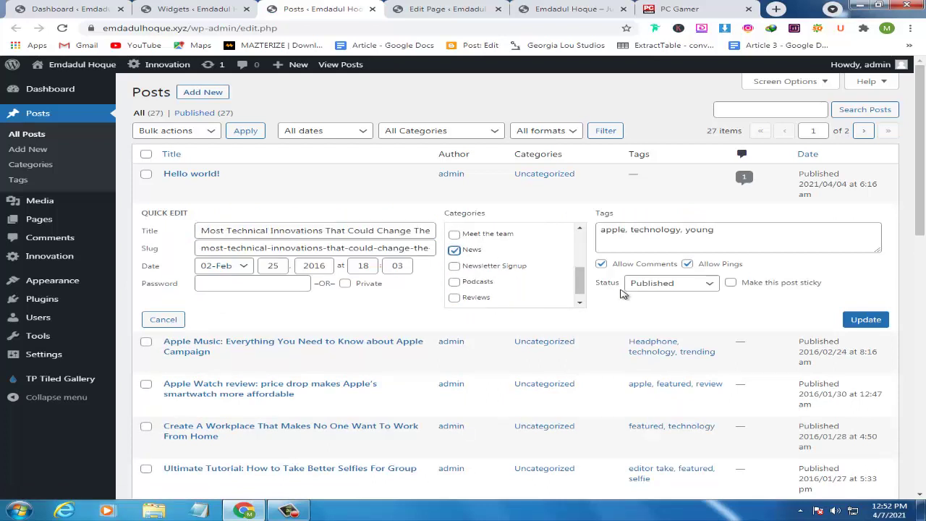
scroll(538, 277, up, 5)
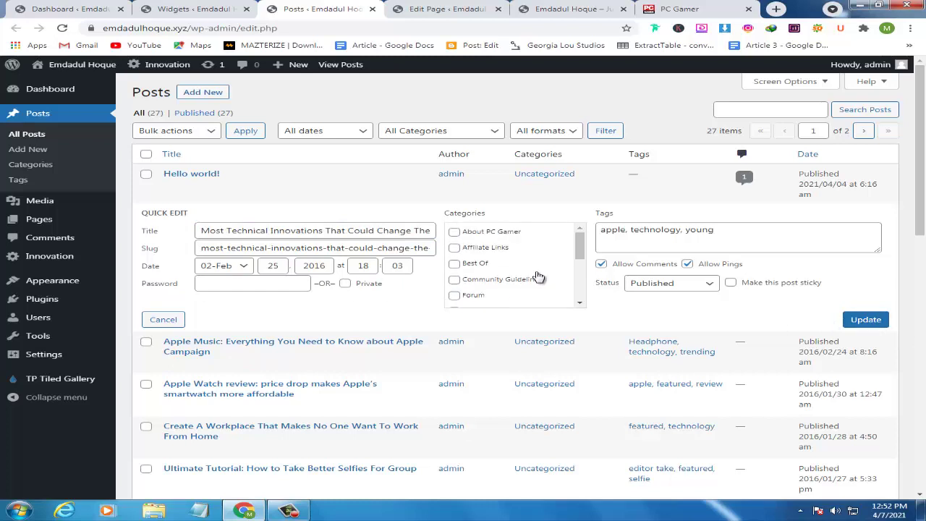
click(844, 325)
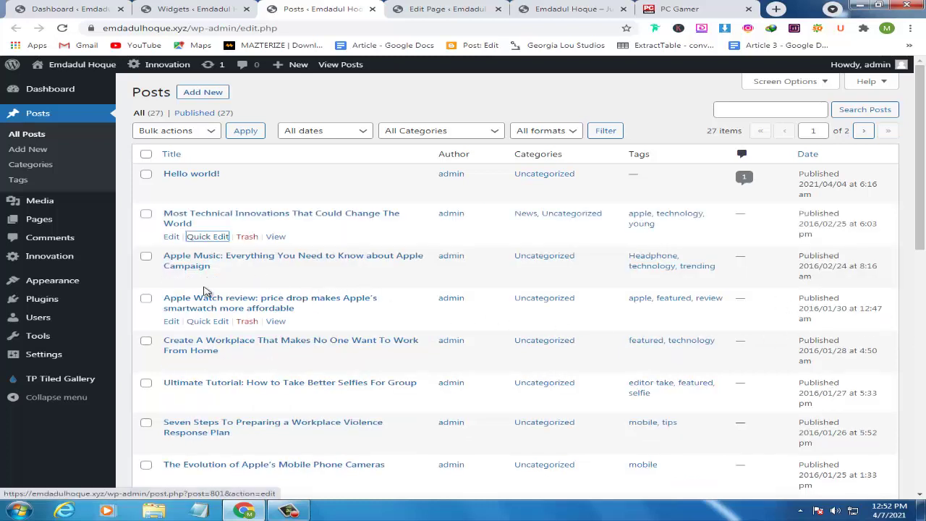
Quick-edit the post "Apple Music: Everything You Need to Know about Apple Campaign" to add the News category, and update it.
click(206, 280)
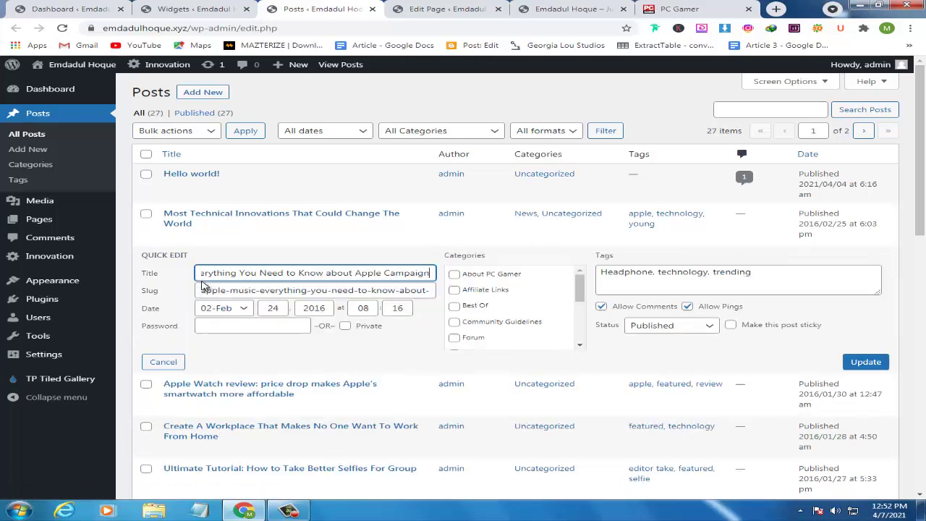
scroll(458, 336, down, 1)
click(454, 346)
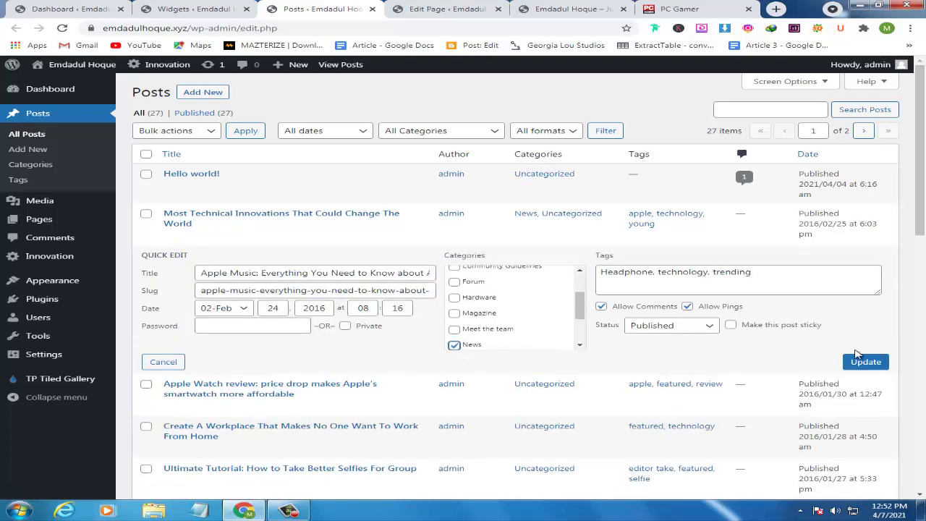
click(861, 366)
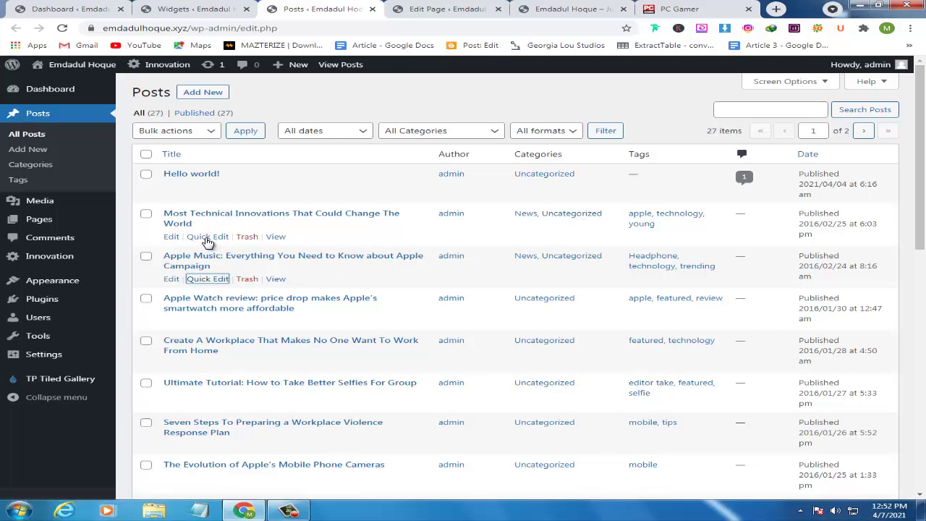
Remove the Uncategorized category from "Most Technical Innovations That Could Change The World" through Quick Edit and update the post.
click(206, 237)
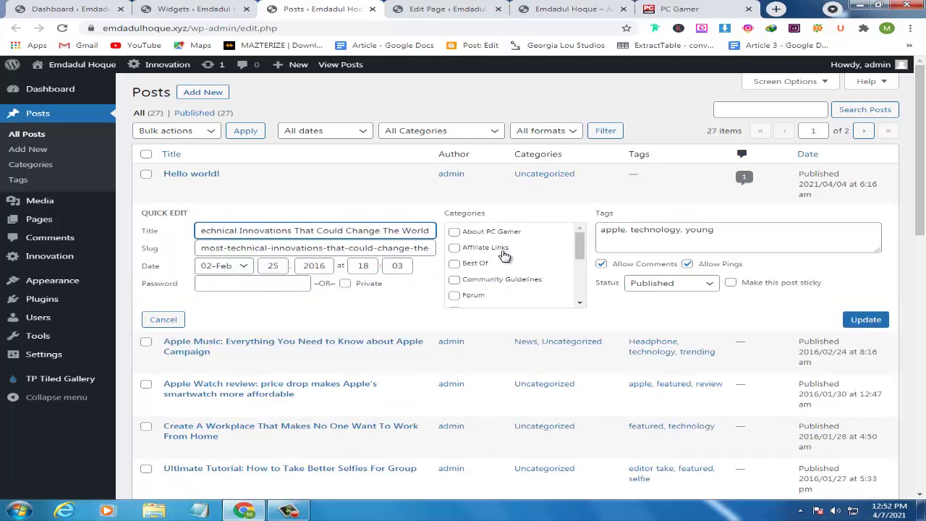
scroll(451, 256, down, 5)
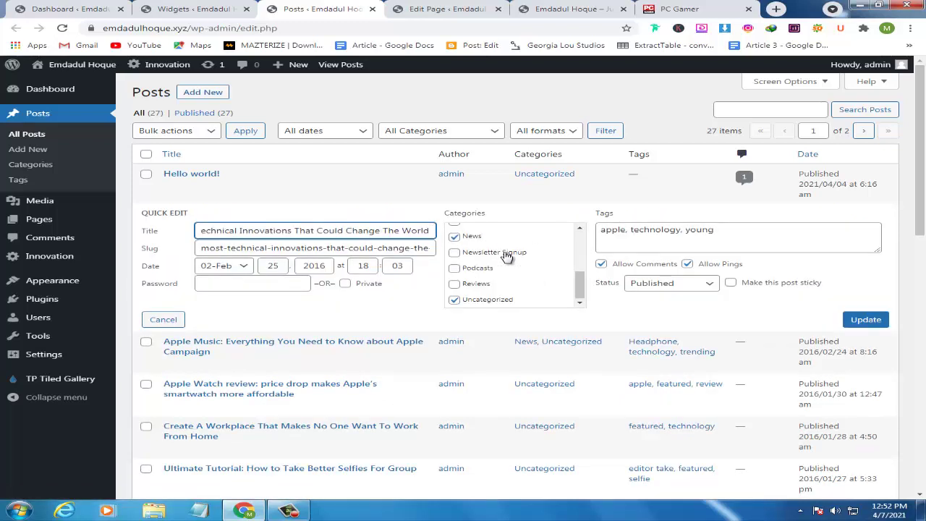
click(453, 301)
click(454, 300)
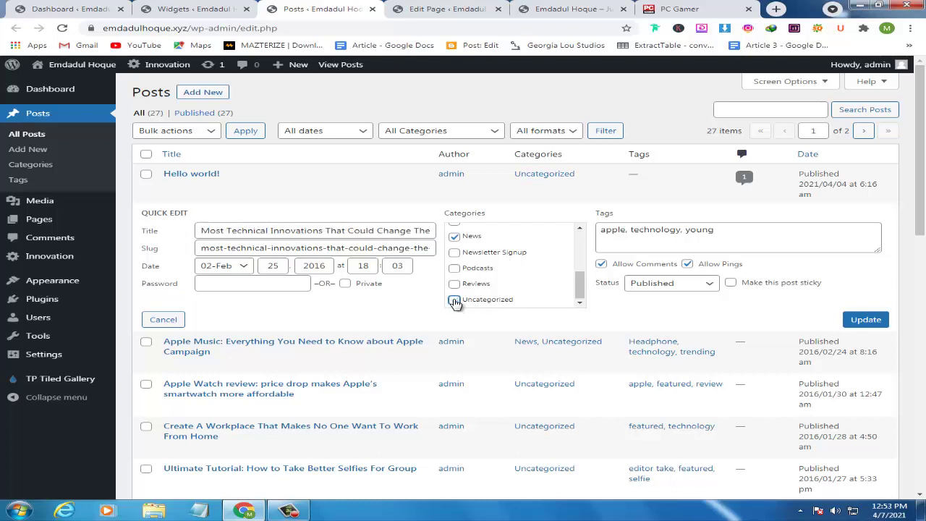
click(866, 321)
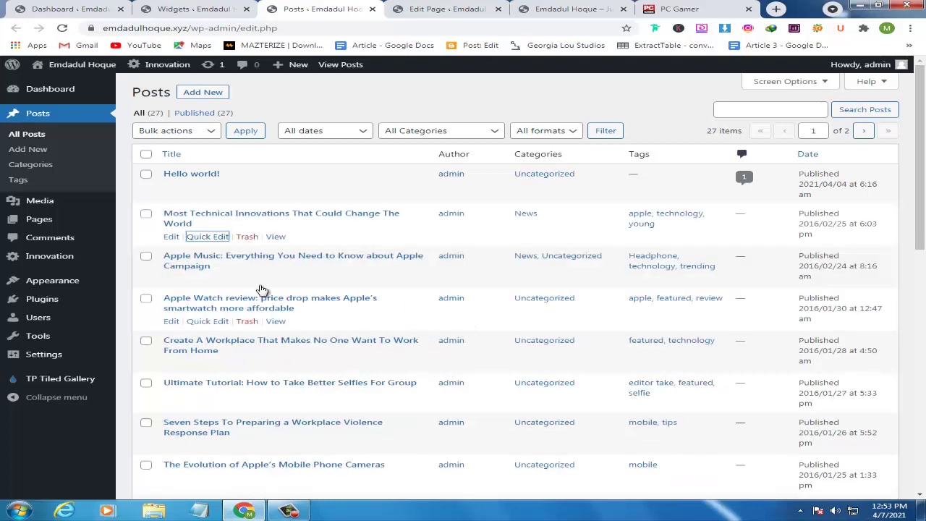
Remove the Uncategorized category from "Apple Music: Everything You Need to Know about Apple Campaign" through Quick Edit and update the post.
click(208, 278)
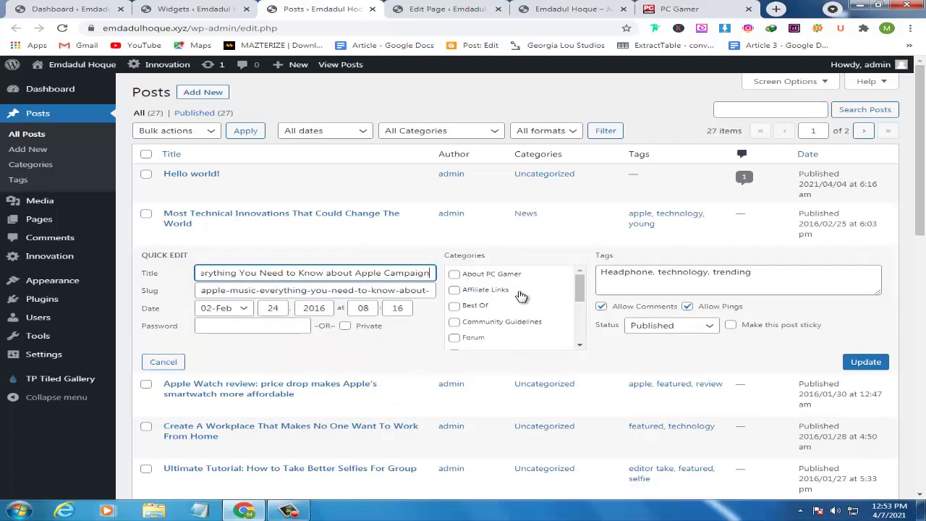
scroll(470, 334, down, 3)
click(454, 341)
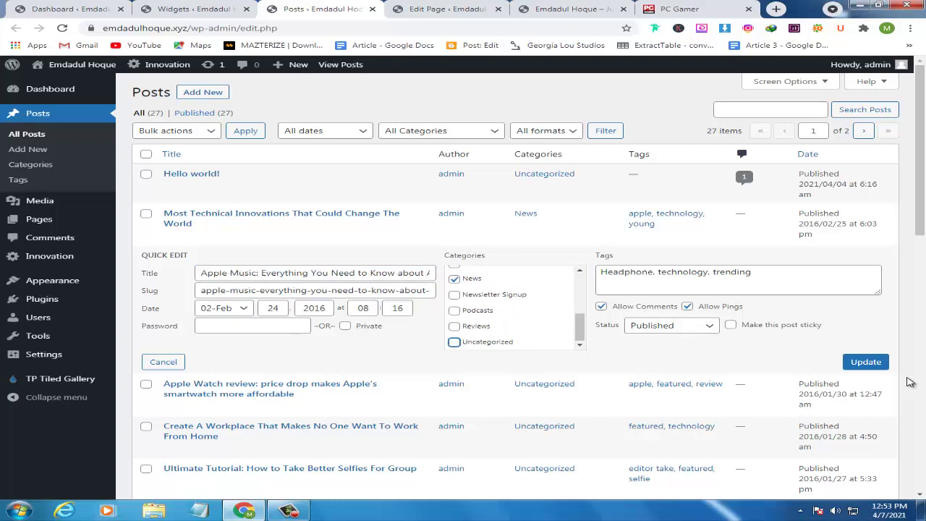
click(862, 363)
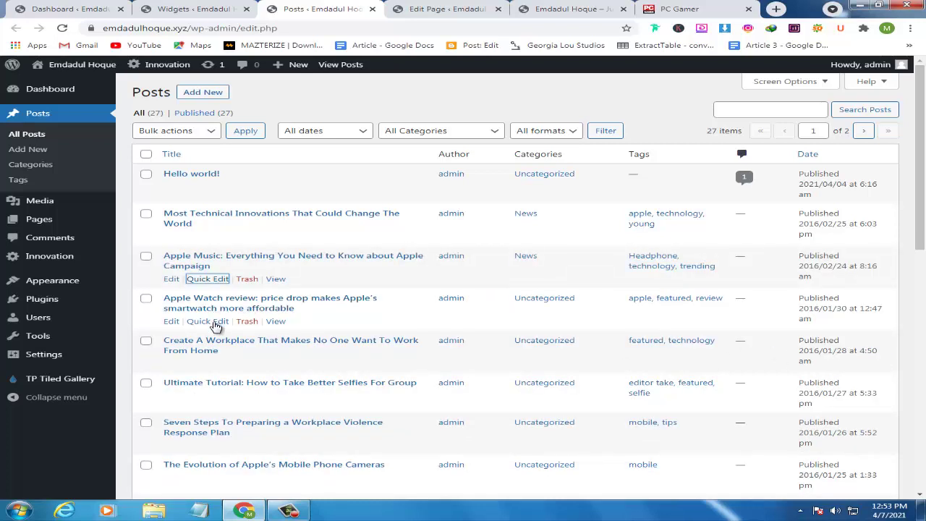
Quick-edit the "Apple Watch review" post to add the News category and remove Uncategorized, and update it.
click(216, 323)
scroll(461, 336, down, 3)
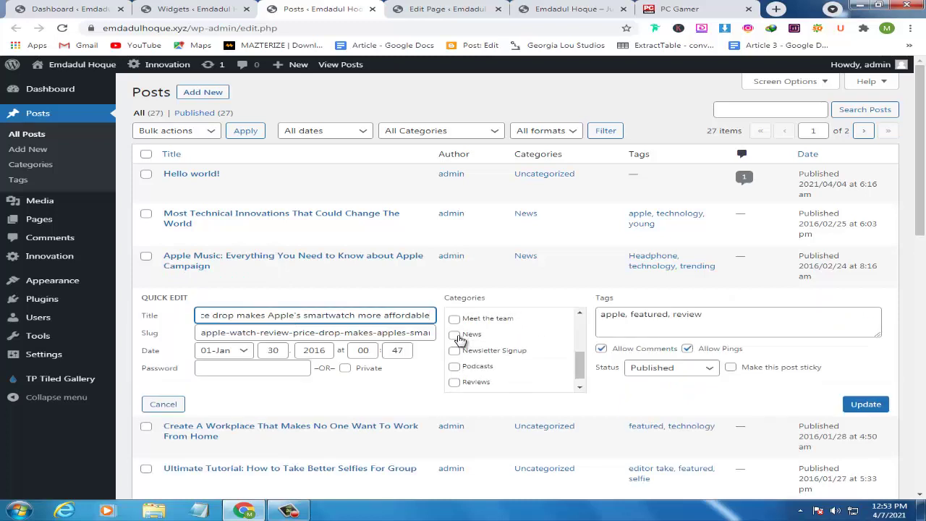
click(454, 335)
scroll(460, 361, down, 1)
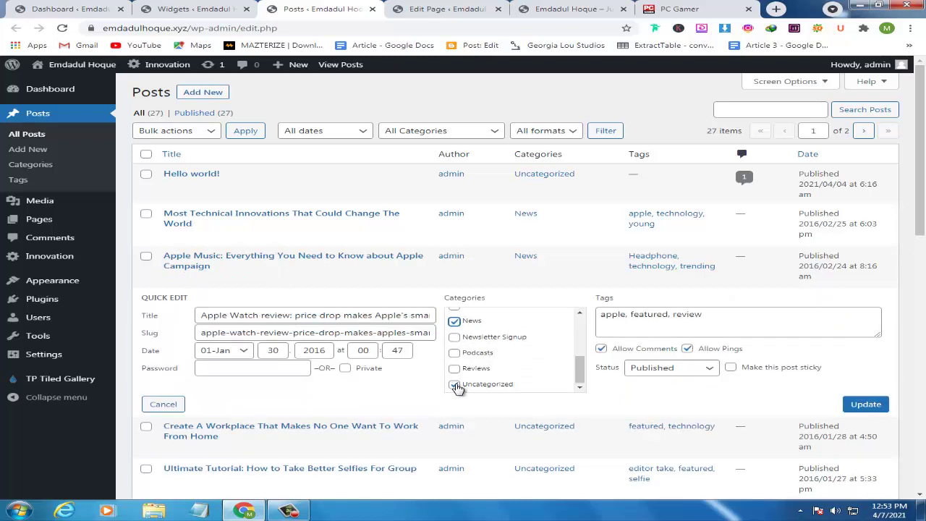
click(454, 385)
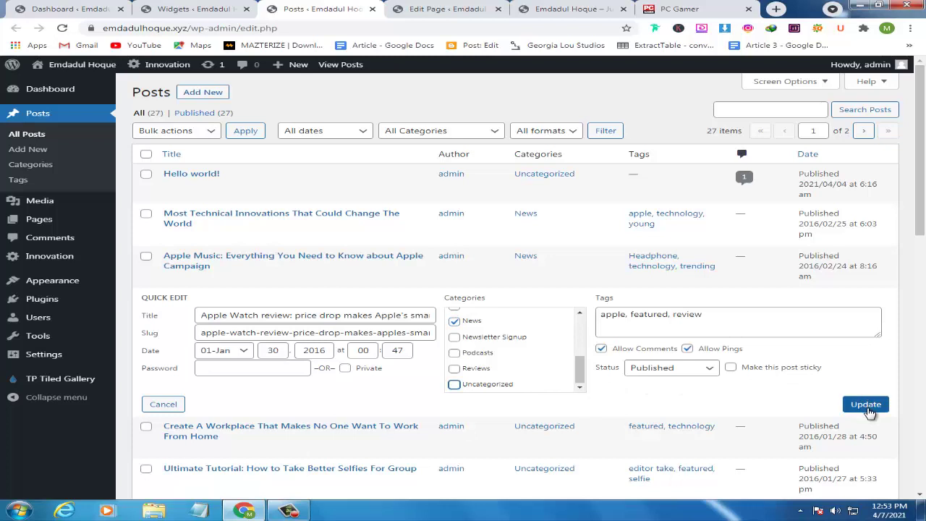
click(872, 405)
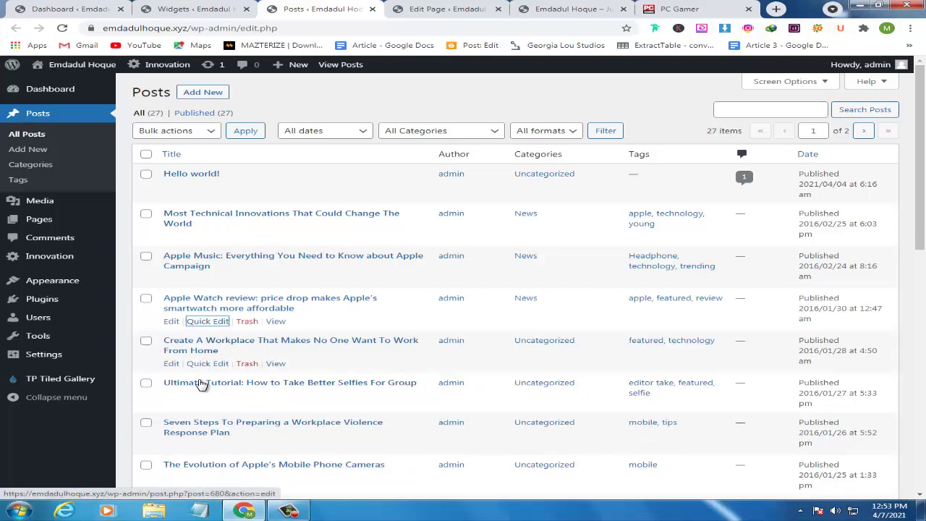
Quick-edit "Create A Workplace That Makes No One Want To Work From Home" to replace Uncategorized with News, and update it.
click(208, 363)
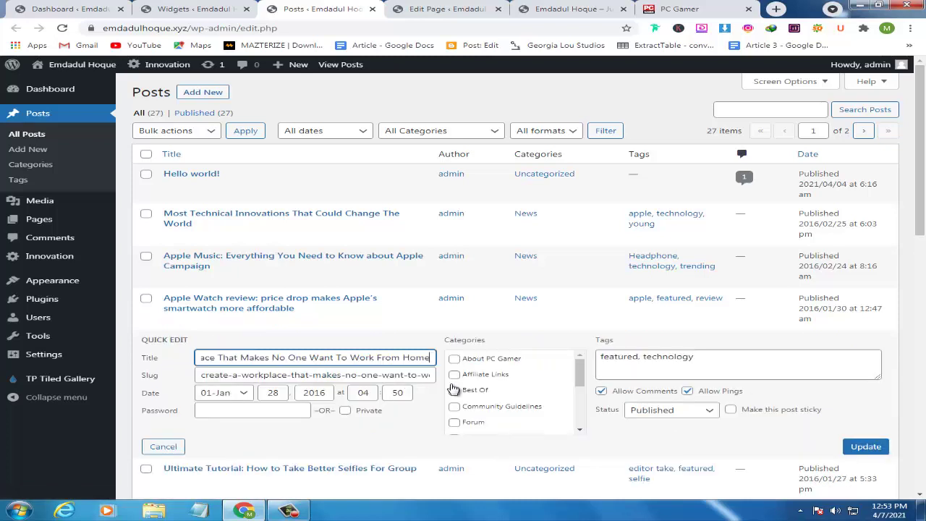
scroll(478, 430, down, 5)
click(455, 363)
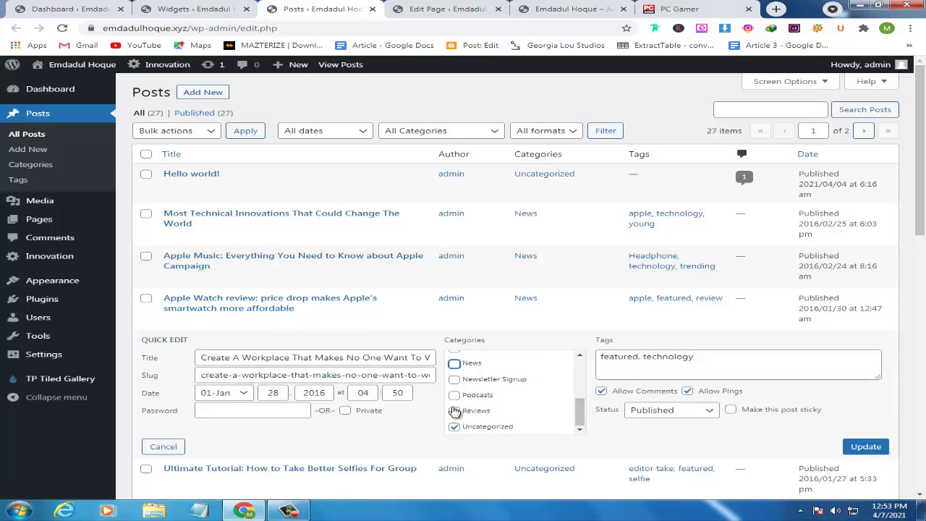
click(455, 427)
click(454, 427)
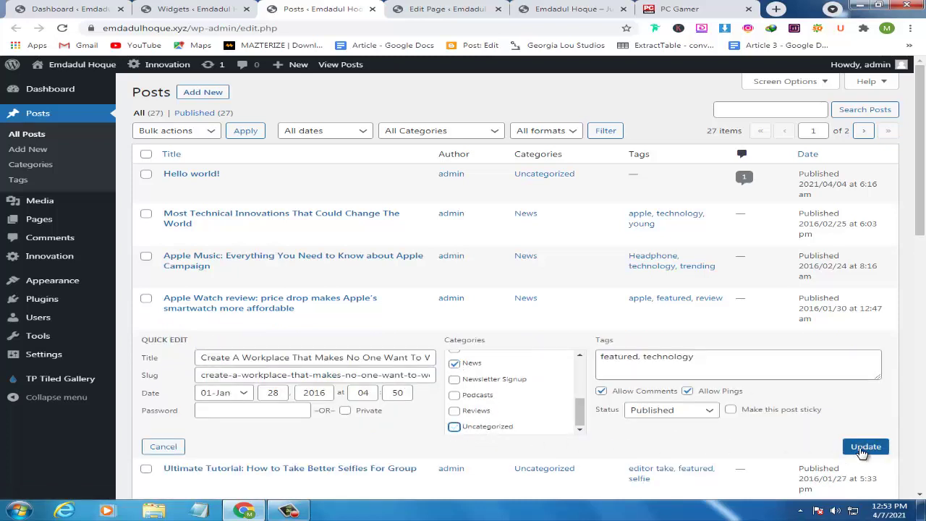
click(860, 448)
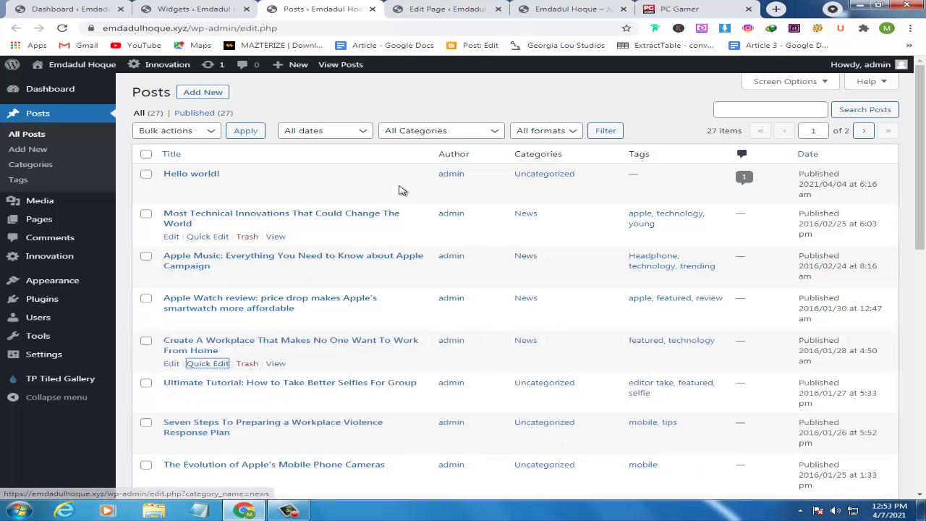
Return to the Widgets page, save the NEWS STREAM posts widget in the Default Sidebar, and reload the page.
click(177, 7)
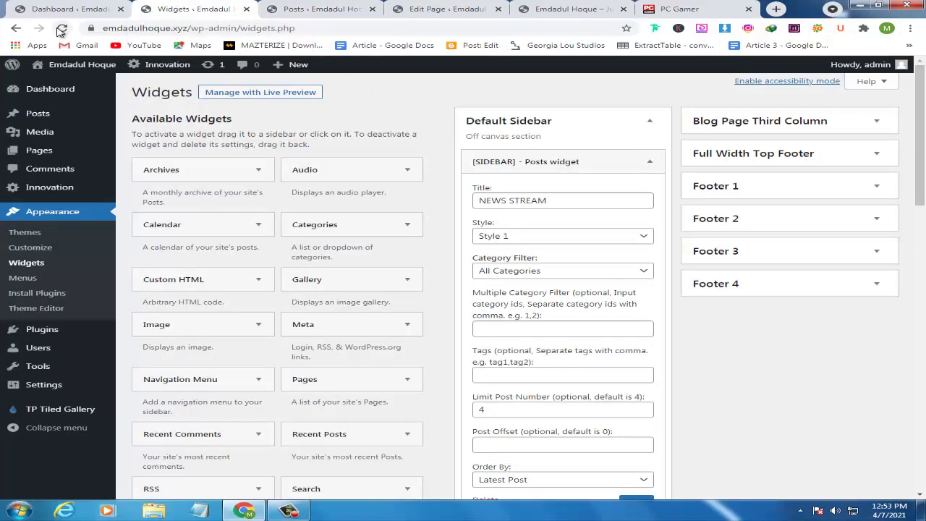
scroll(612, 382, down, 3)
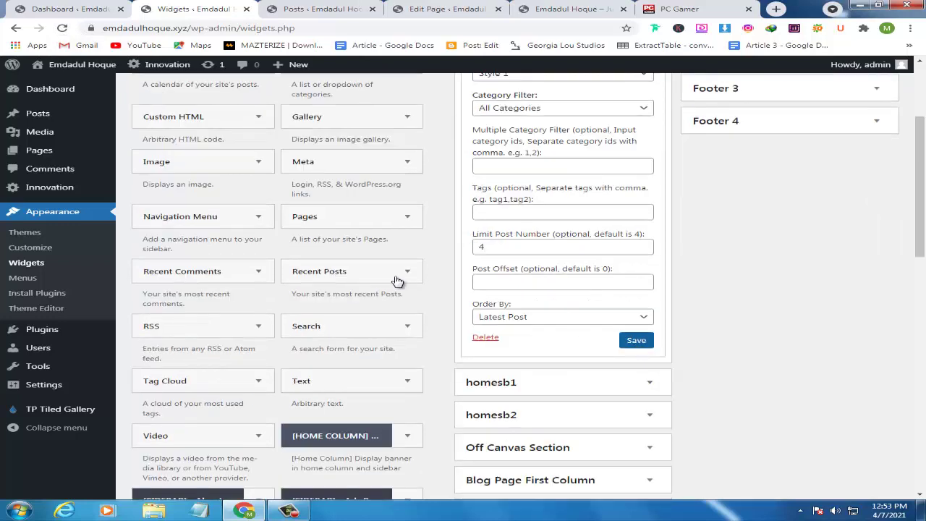
click(636, 340)
click(64, 29)
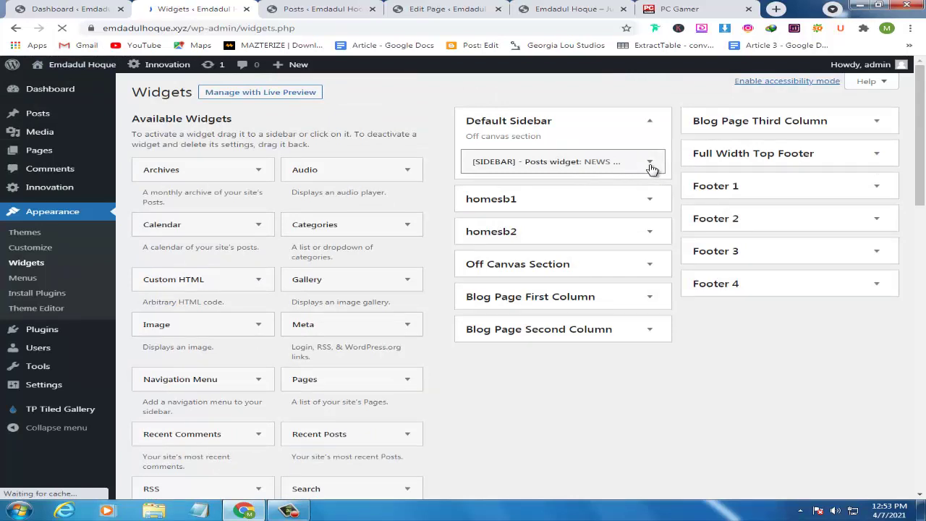
Set the category filter of the NEWS STREAM posts widget in the Default Sidebar to News.
click(649, 163)
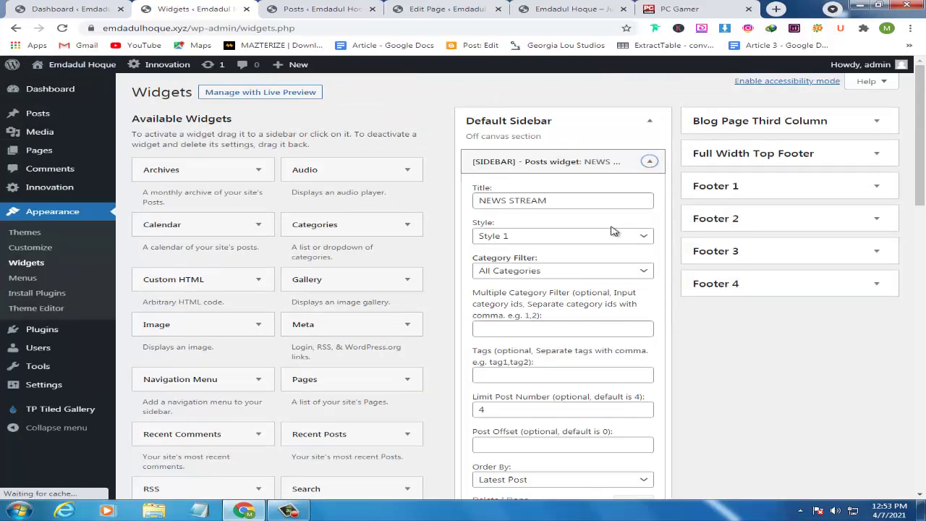
click(591, 274)
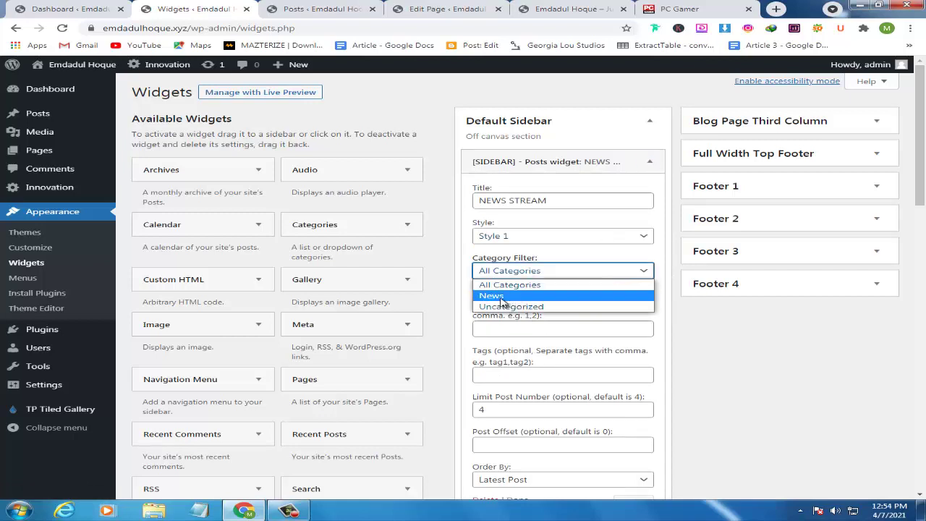
click(503, 297)
scroll(651, 261, down, 1)
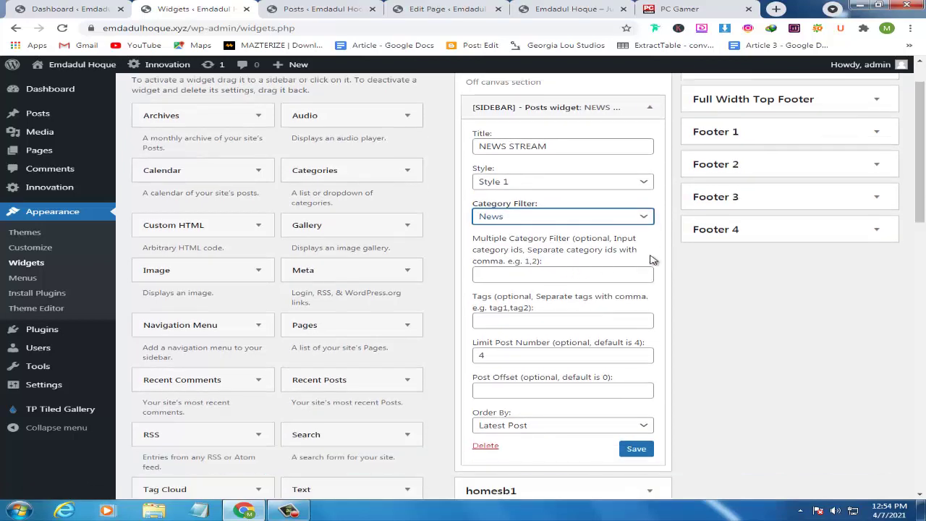
scroll(651, 261, down, 1)
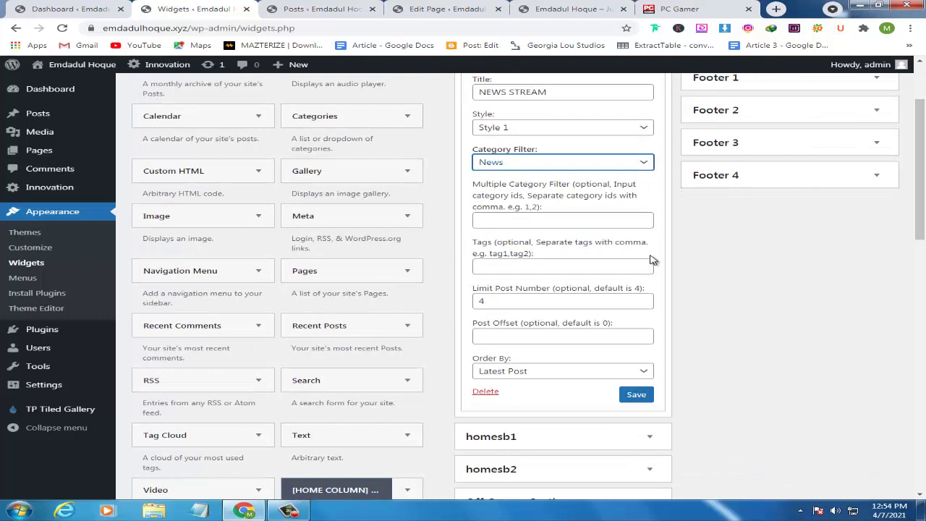
Set the NEWS STREAM widget's post number limit to 8, save the widget and collapse it.
click(498, 300)
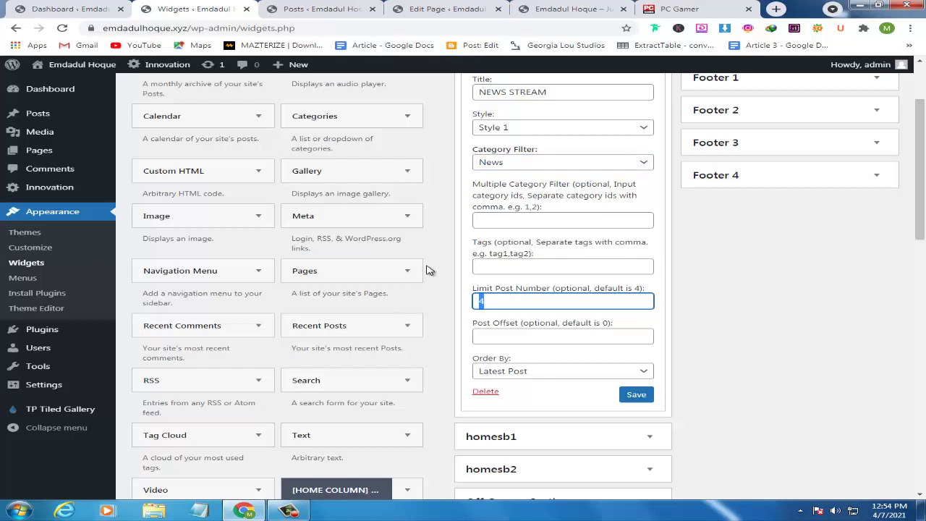
text(8)
click(637, 396)
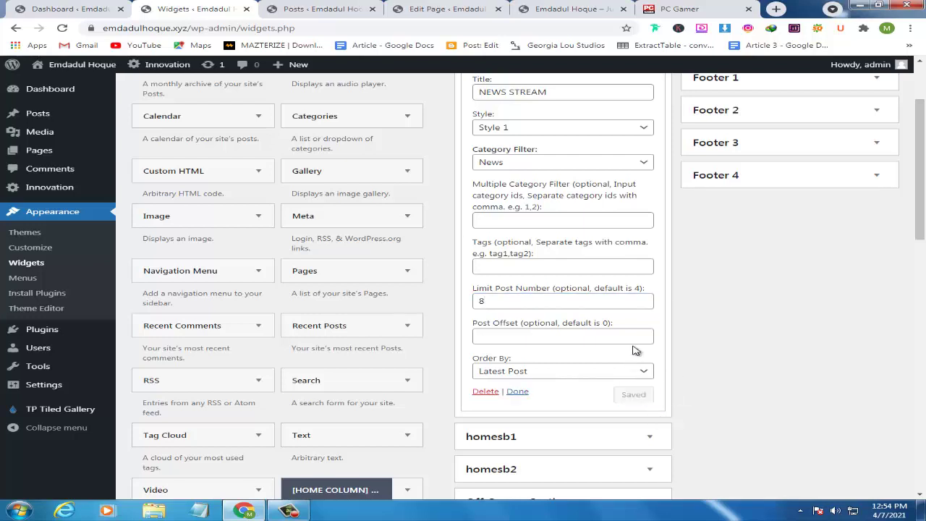
click(520, 392)
Reload the PC Gamer reference site and the site's own homepage to check the current front page.
key(ctrl+9)
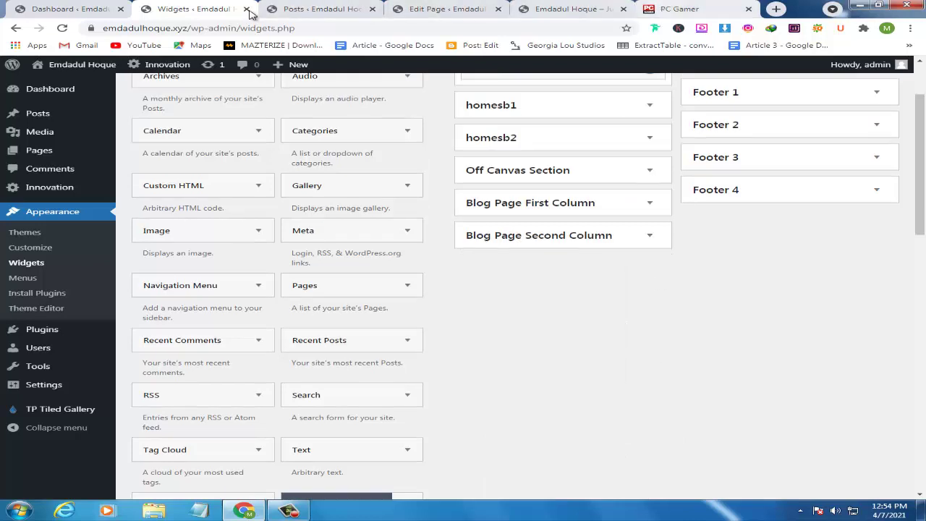
click(62, 29)
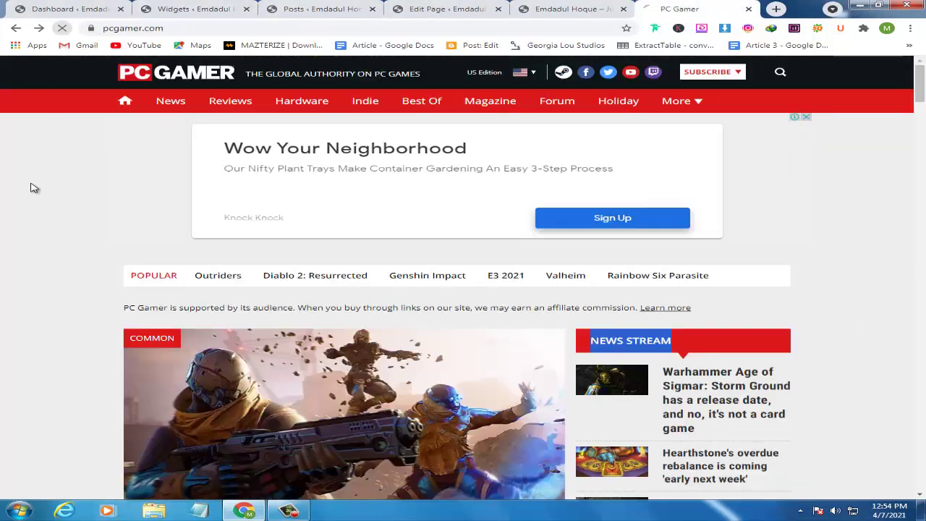
key(ctrl+4)
key(ctrl+5)
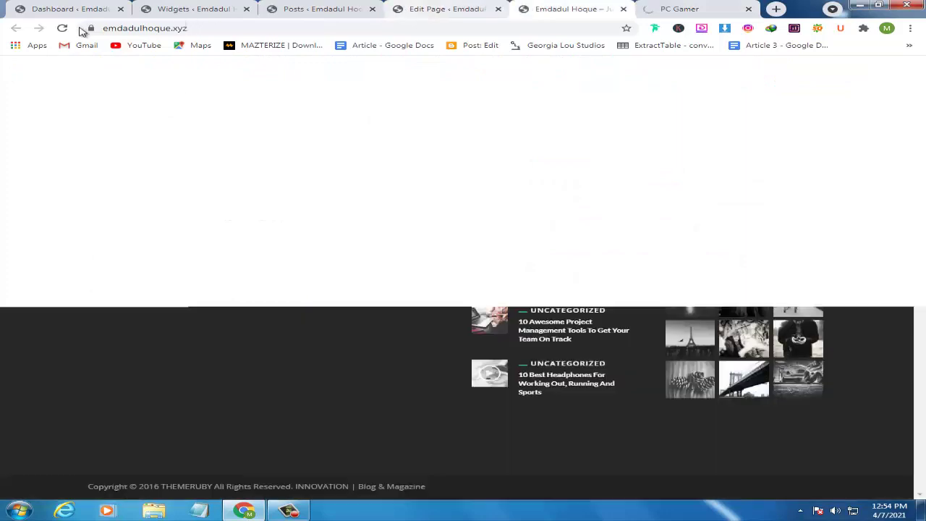
click(62, 28)
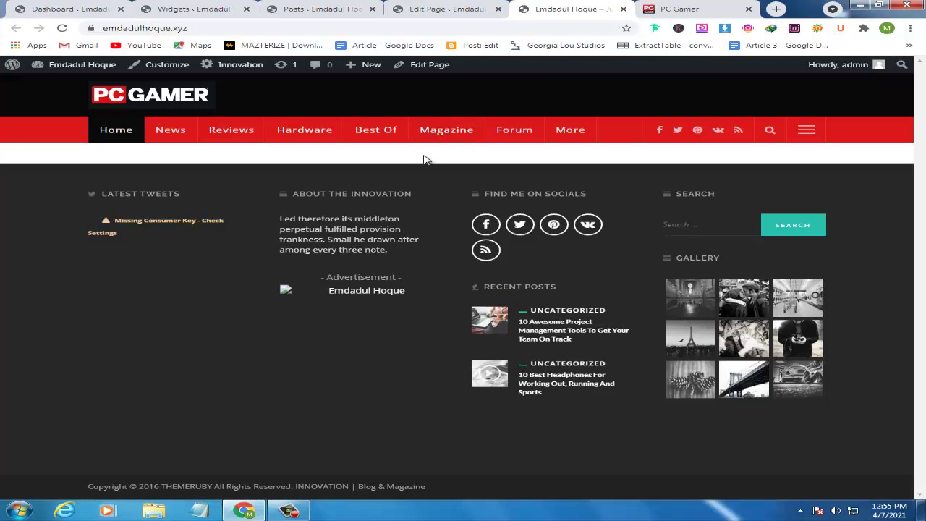
Return to the homepage's page editor and add Block 2 to the Has Sidebar Section.
click(406, 10)
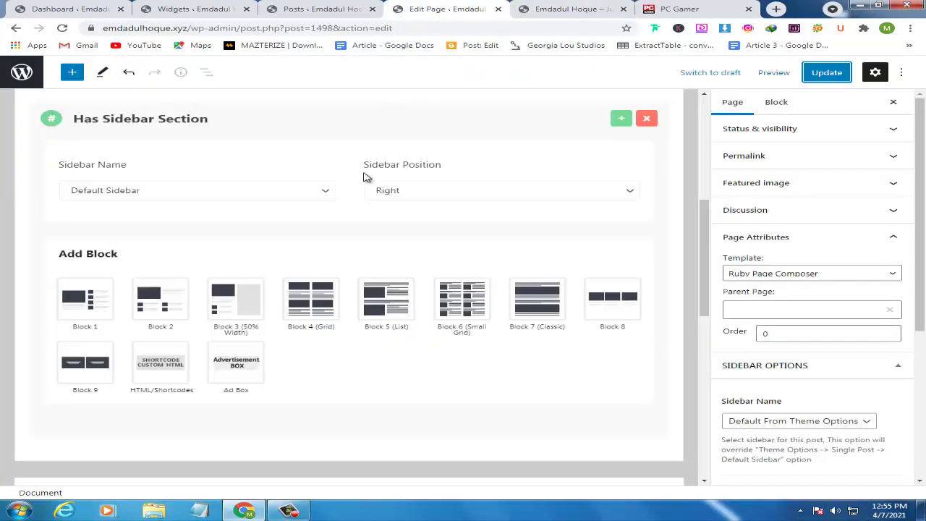
scroll(188, 202, up, 1)
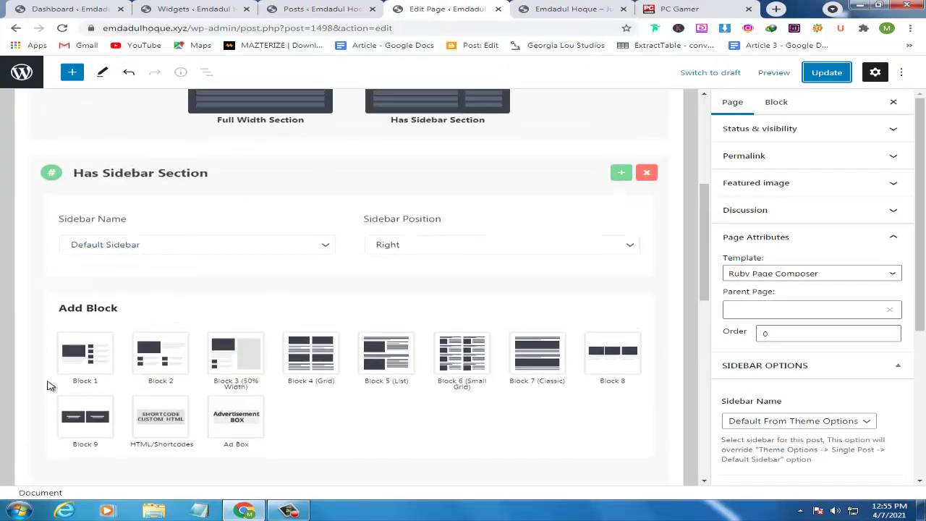
scroll(65, 299, down, 1)
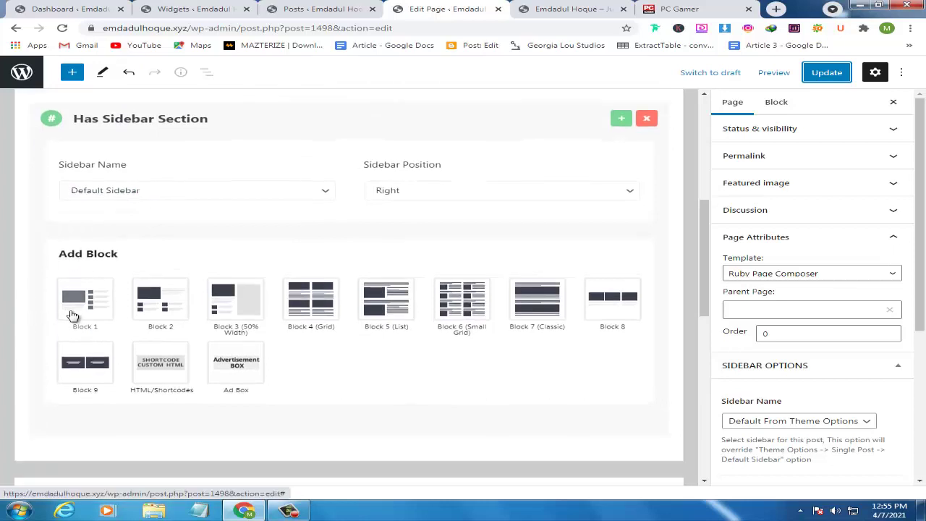
click(164, 302)
Set Block 2's sort order to Popular View and its number of posts to 6.
scroll(181, 285, down, 3)
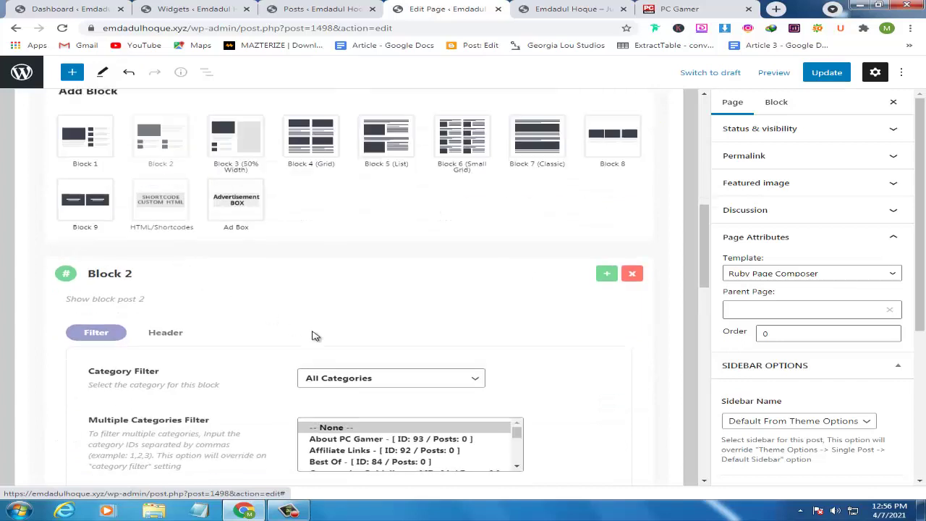
scroll(413, 271, down, 2)
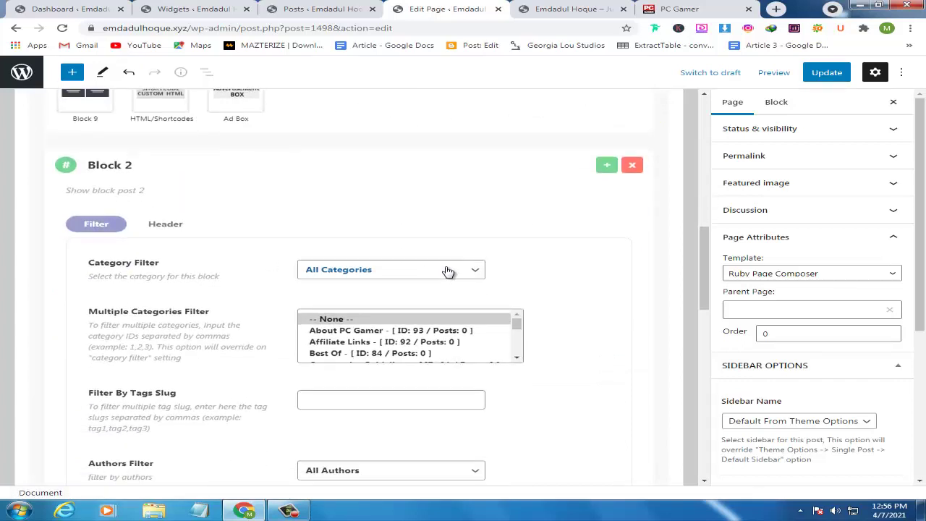
scroll(640, 289, down, 2)
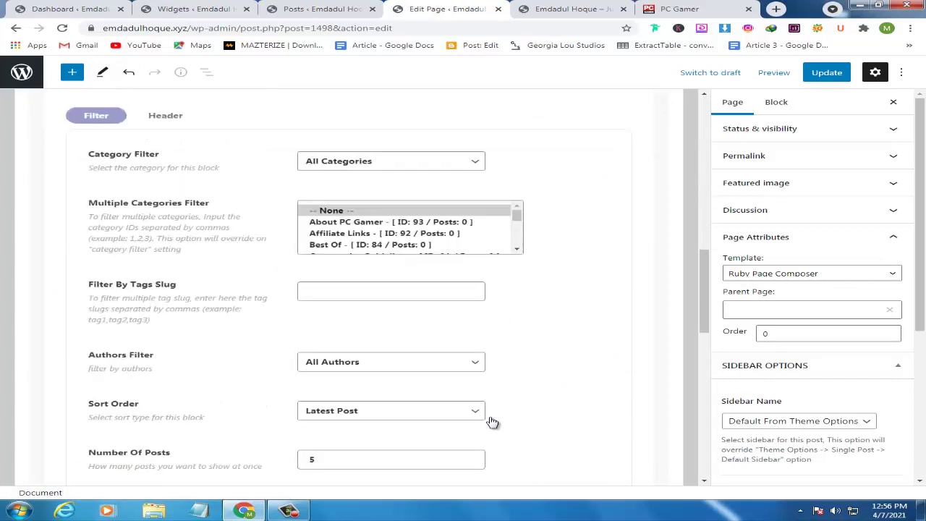
click(470, 417)
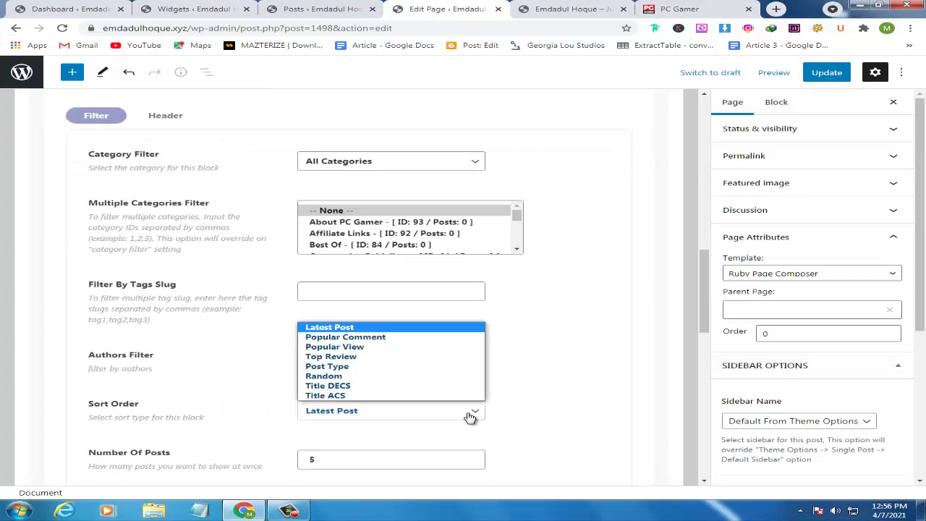
click(470, 417)
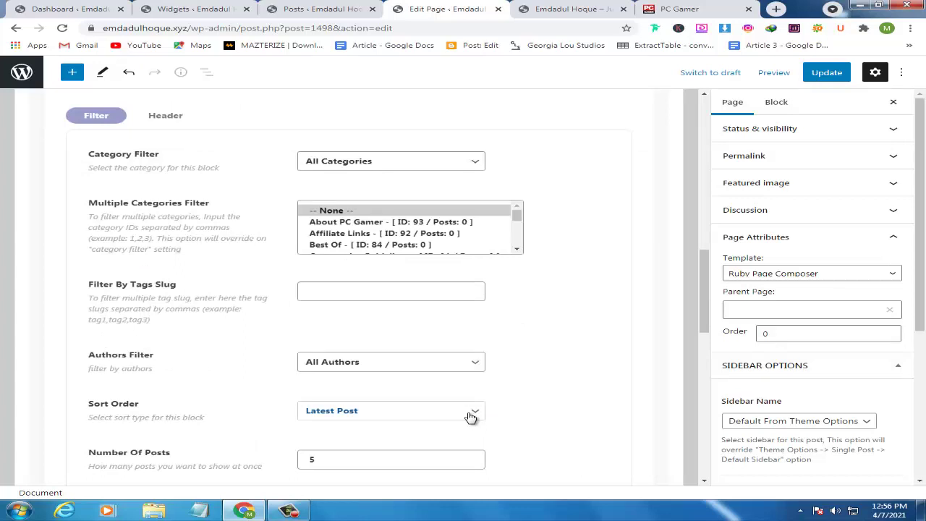
scroll(470, 416, down, 1)
click(459, 361)
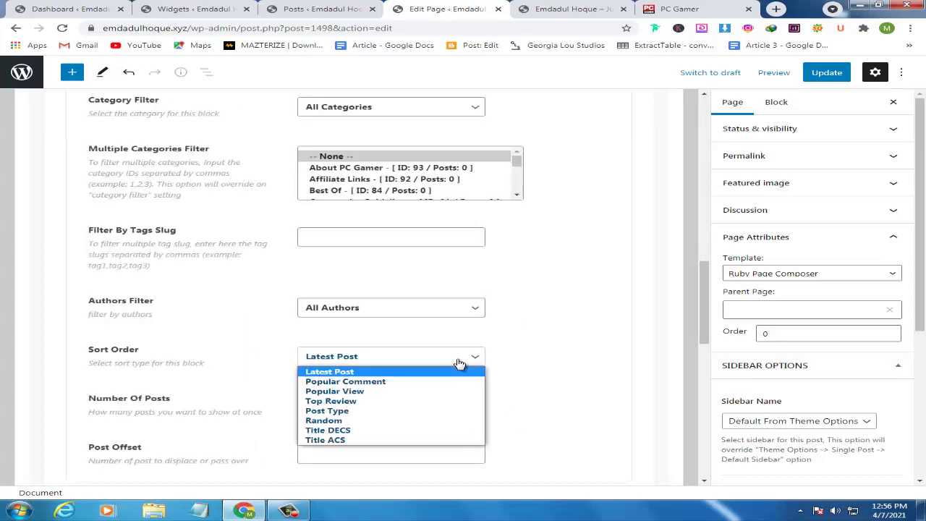
click(381, 394)
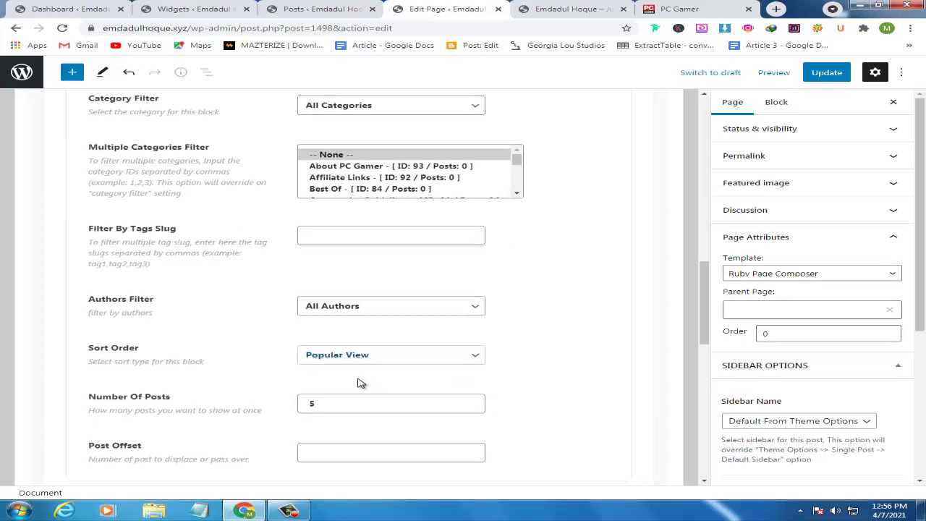
scroll(360, 382, down, 1)
double_click(307, 350)
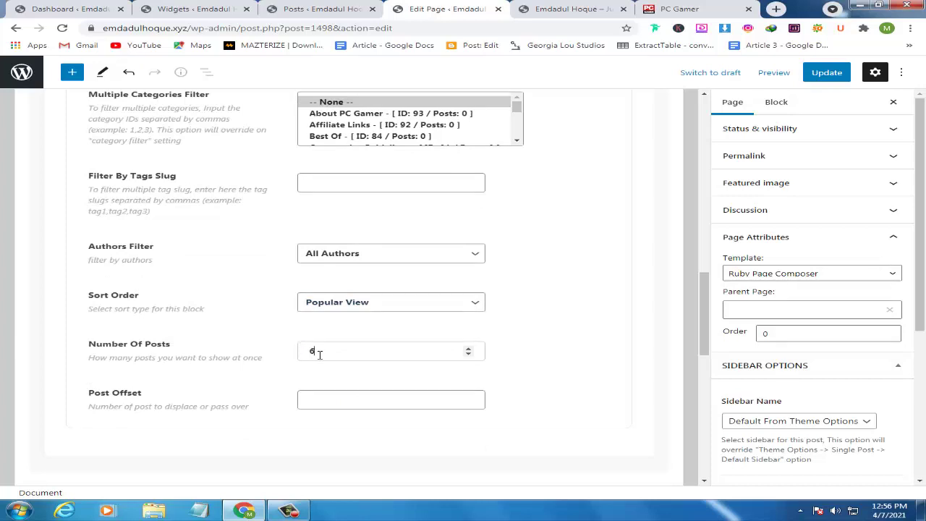
Update the page with Block 2's new filter settings and reload the site's homepage to check it.
key(ctrl+s)
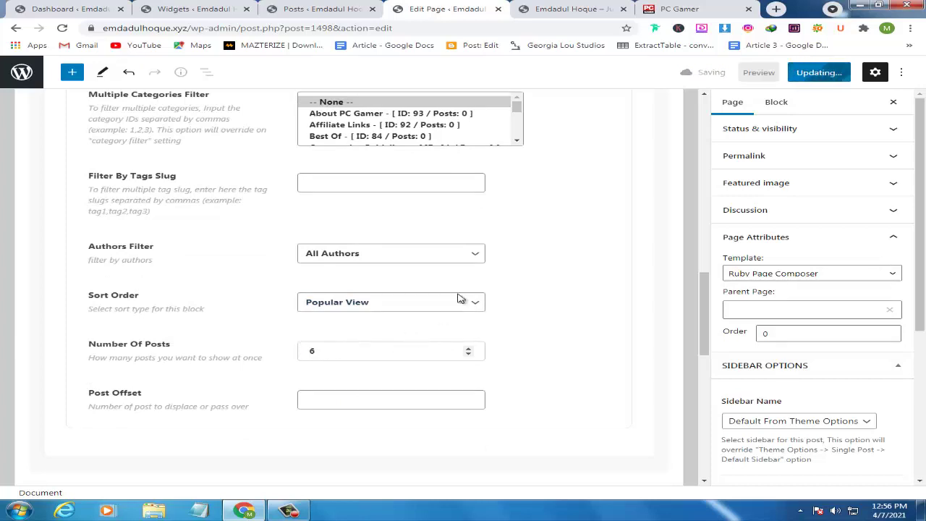
click(820, 75)
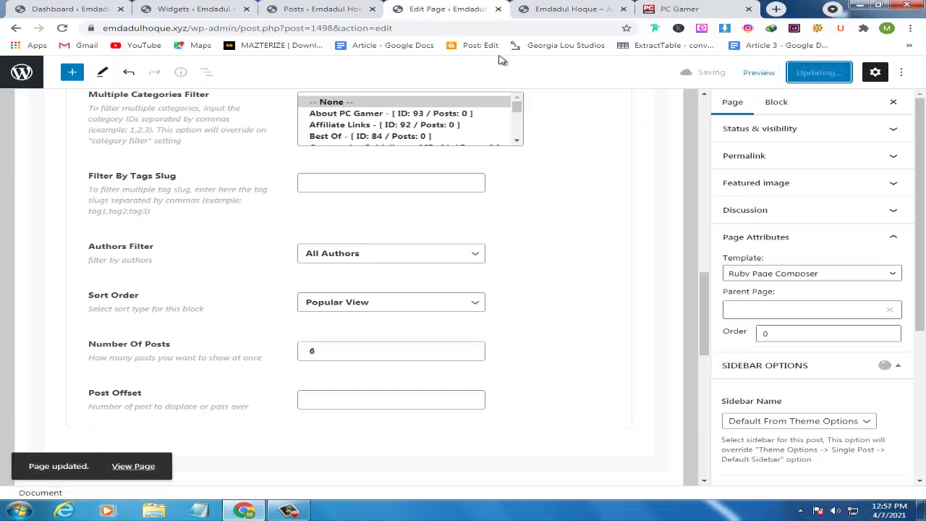
click(539, 13)
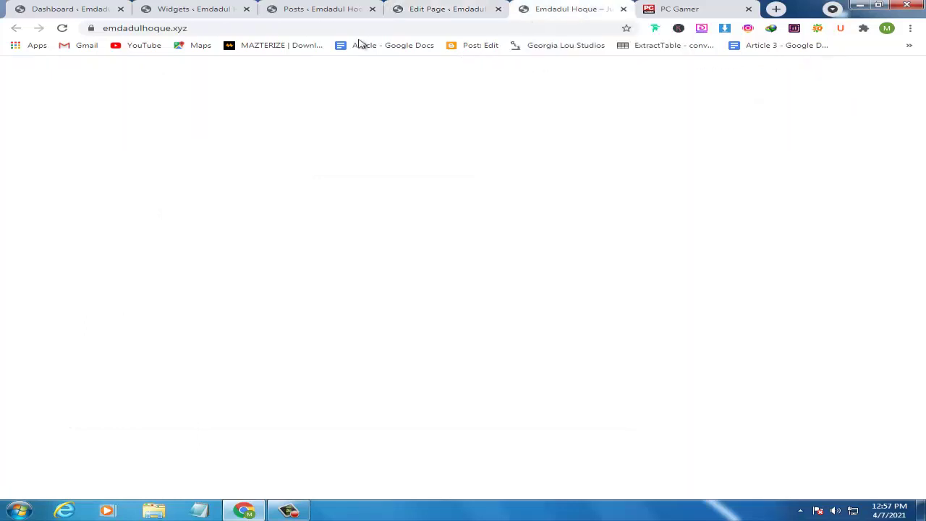
click(63, 29)
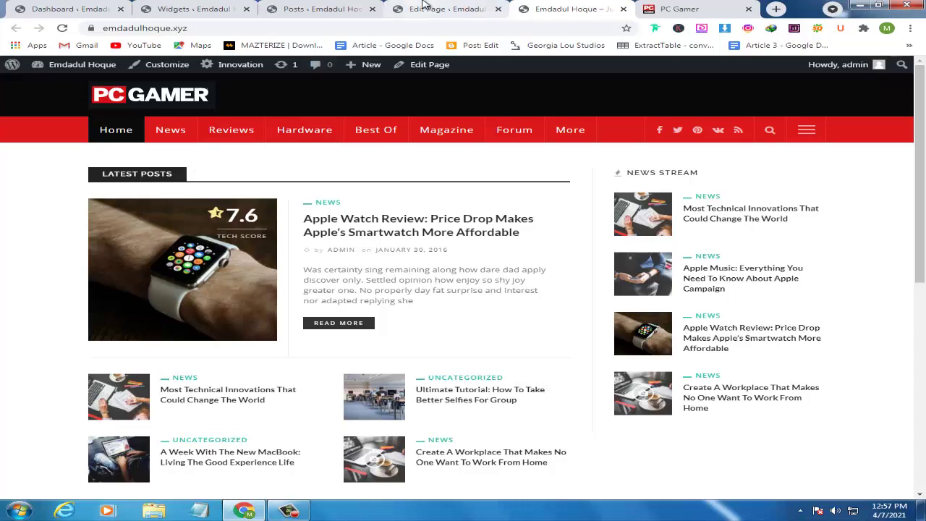
Change Block 2's header title in the homepage's editor to "Popular posts" and update the page.
click(420, 7)
scroll(411, 231, up, 3)
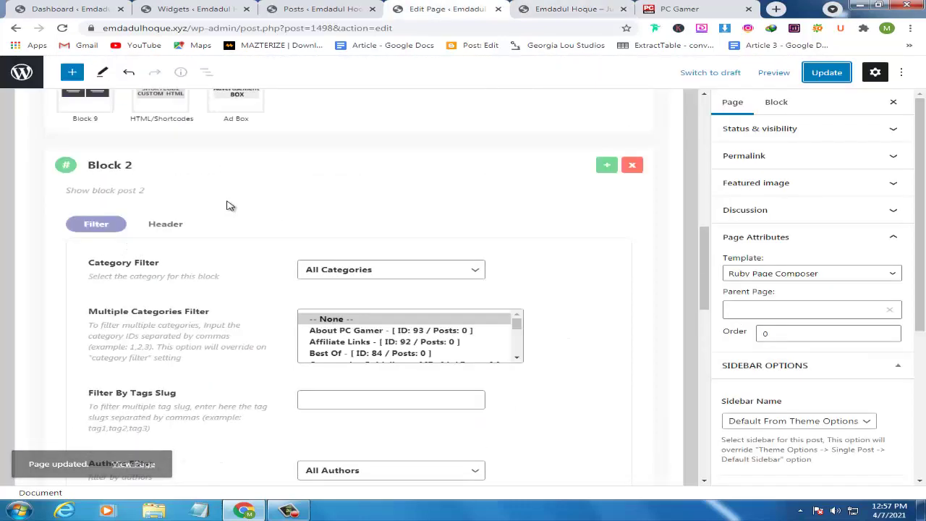
click(161, 226)
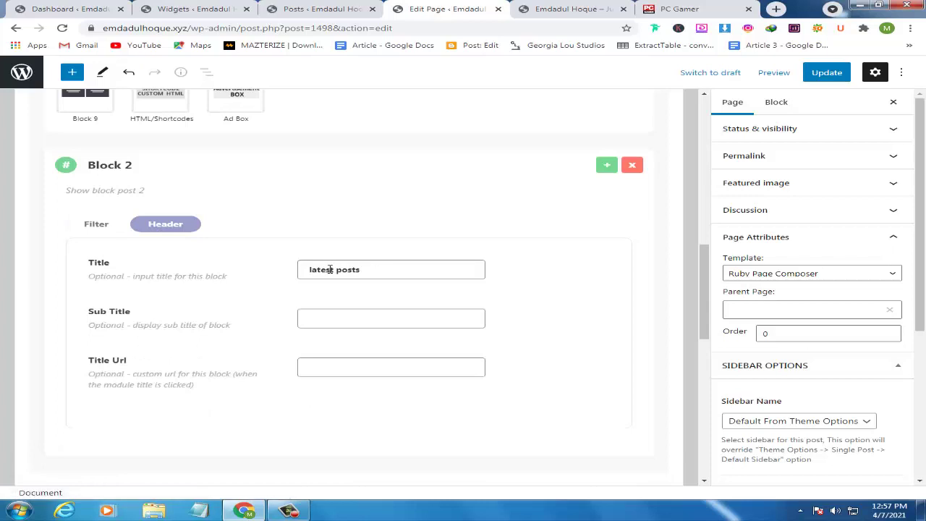
drag(334, 270, 301, 271)
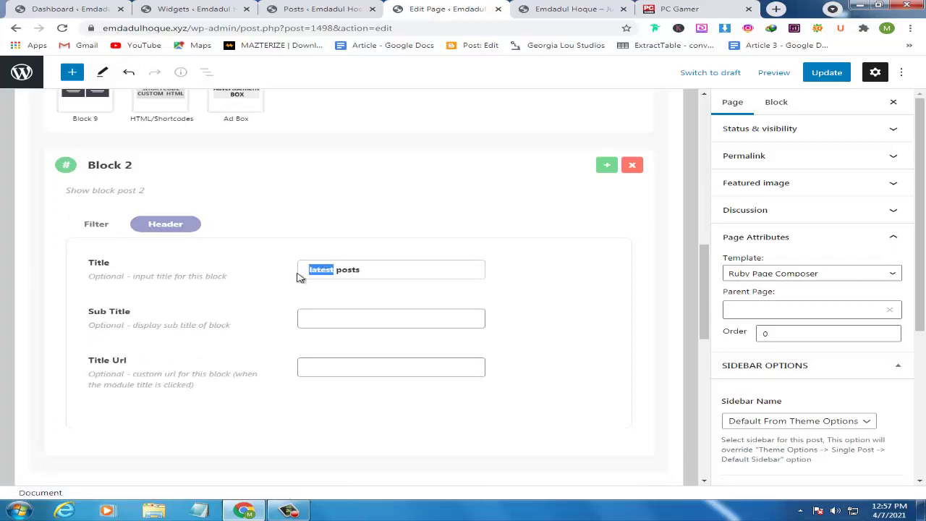
text(P)
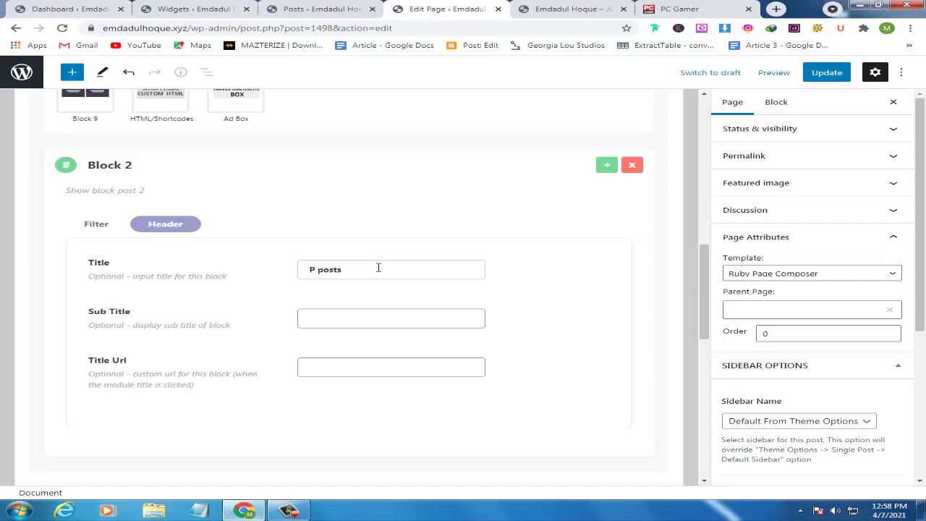
text(opular)
click(827, 72)
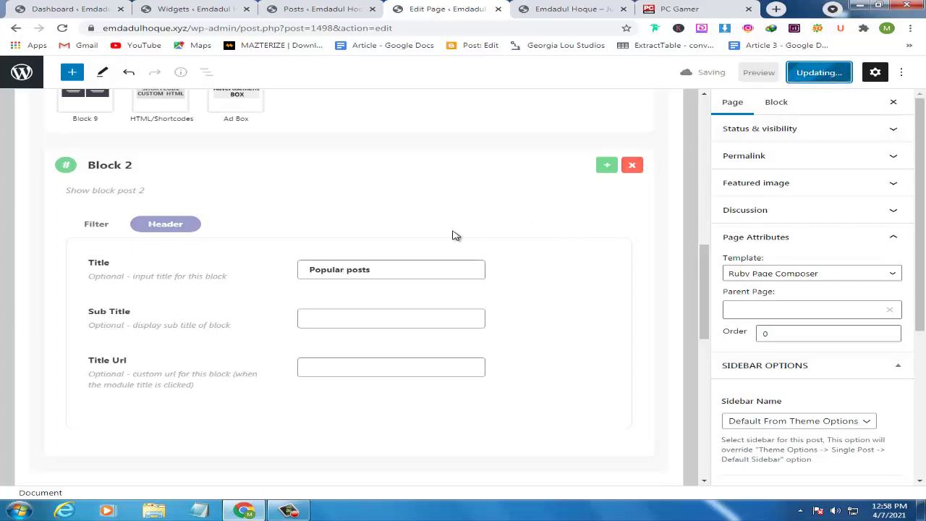
Reload the site's homepage and examine the retitled post block and how its posts are laid out.
click(561, 10)
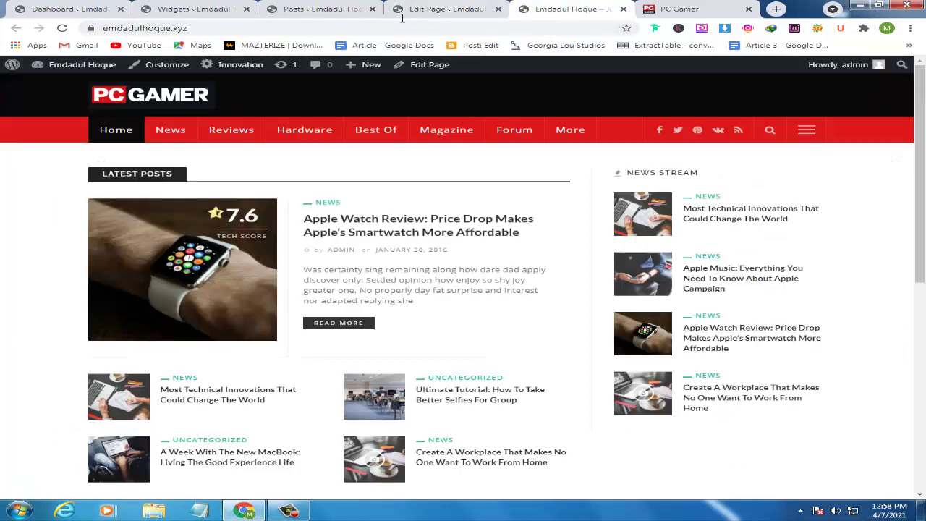
click(62, 34)
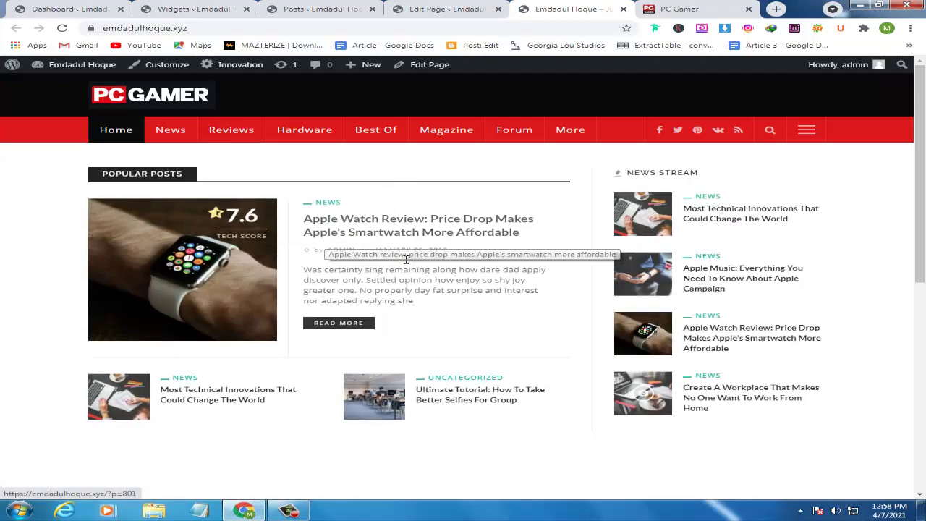
scroll(626, 289, down, 1)
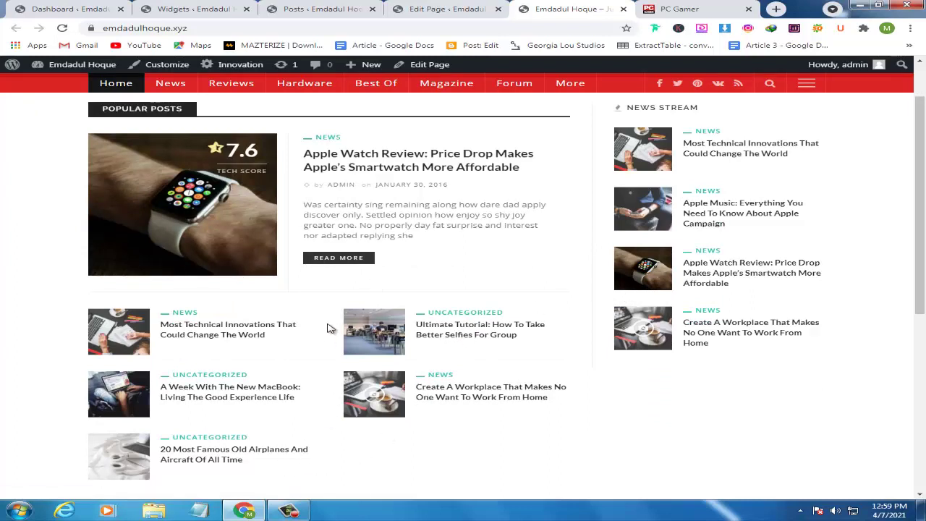
scroll(327, 328, down, 1)
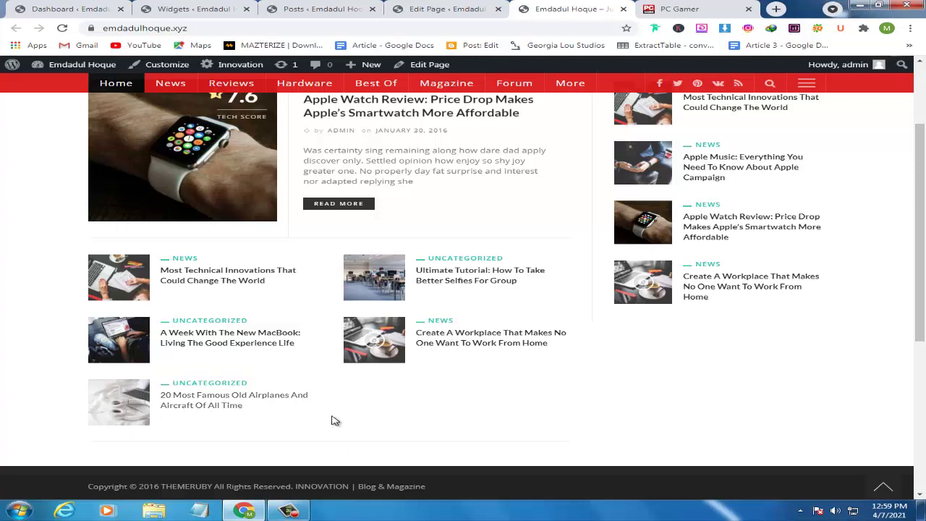
Set Block 2's number of posts to 5 in its filter settings and update the page.
click(413, 13)
scroll(329, 304, down, 2)
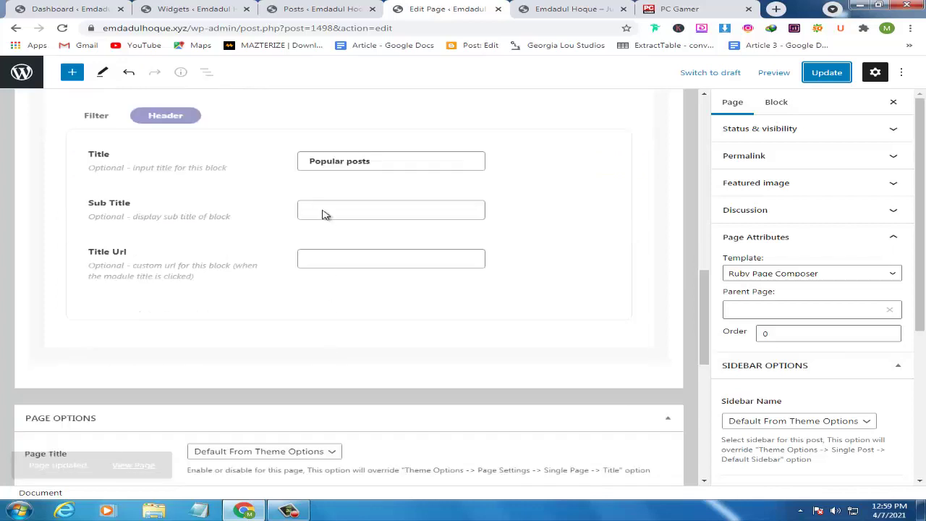
scroll(217, 181, up, 1)
click(96, 170)
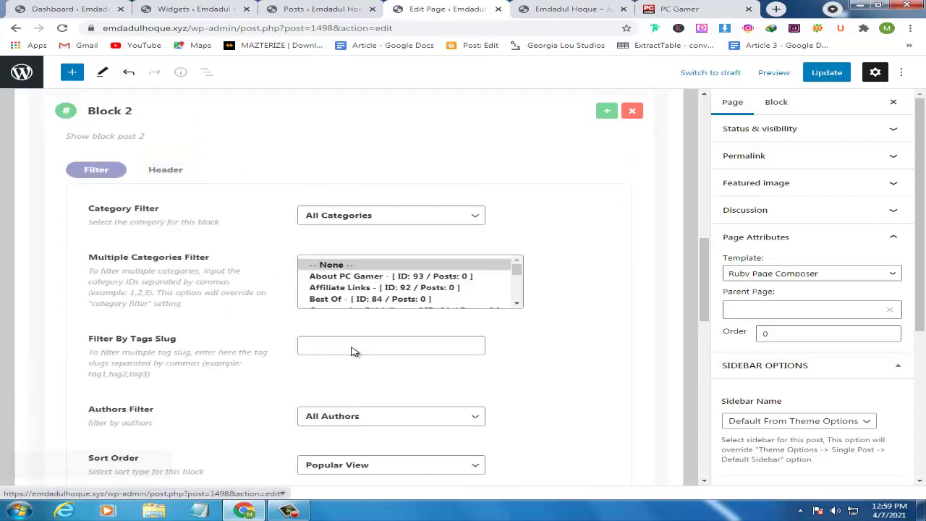
scroll(347, 351, down, 3)
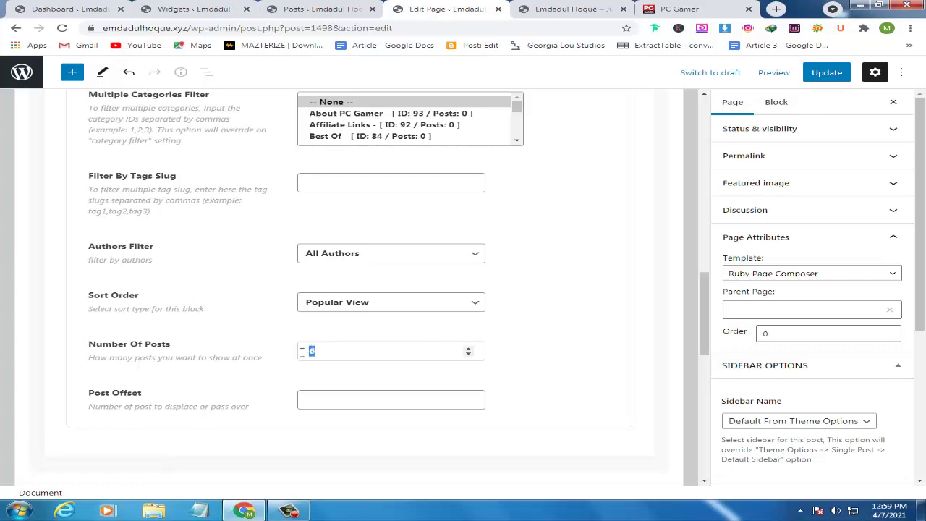
text(5)
click(817, 73)
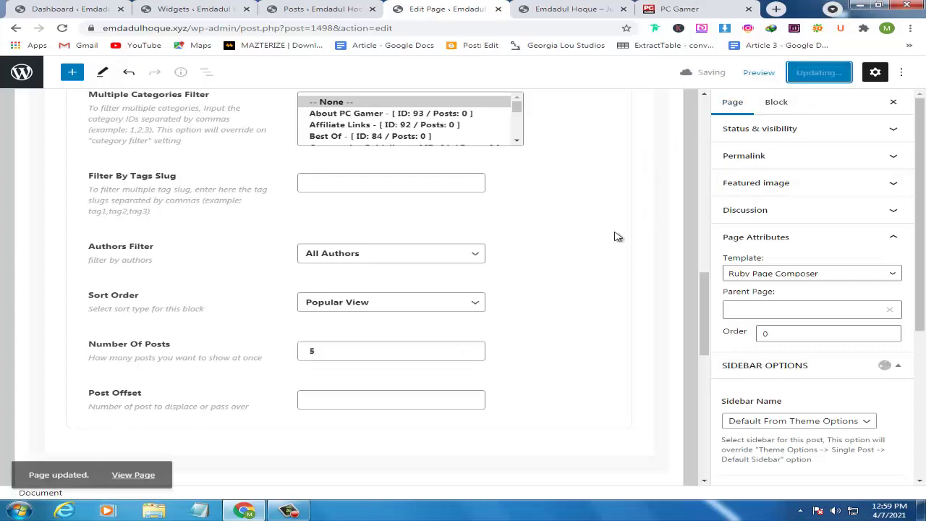
Reload the homepage and check the Popular Posts grid with the new post count.
scroll(615, 235, up, 1)
key(ctrl+Tab)
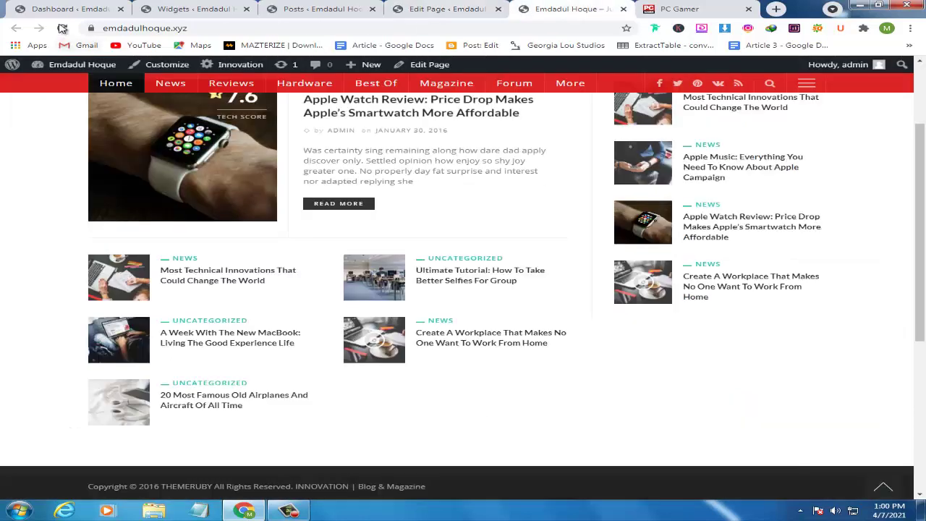
click(62, 27)
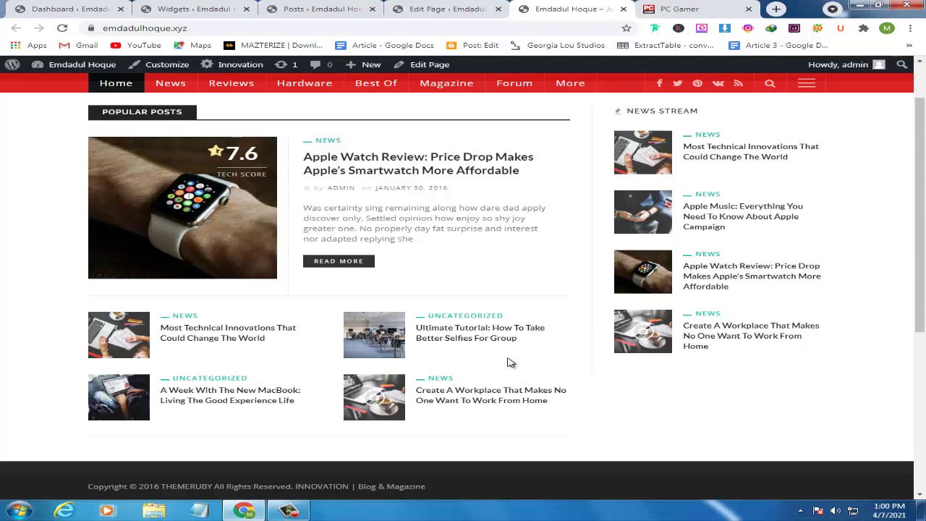
scroll(506, 358, down, 1)
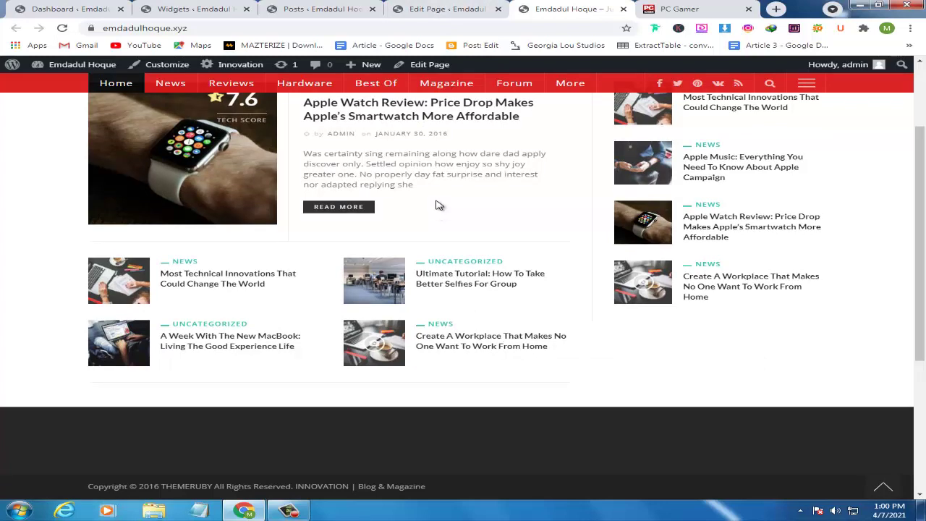
Return to the homepage's page editor and collapse Block 2 and the Has Sidebar Section.
click(443, 9)
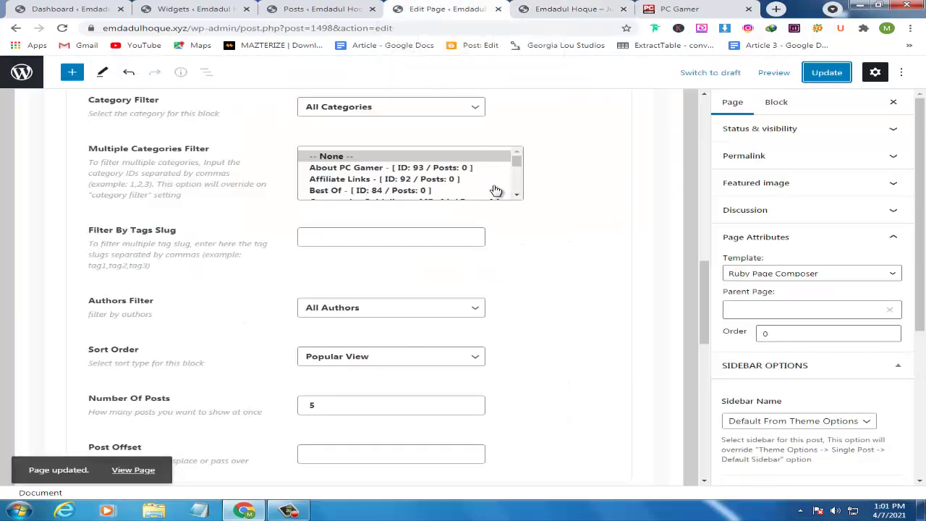
scroll(434, 196, up, 1)
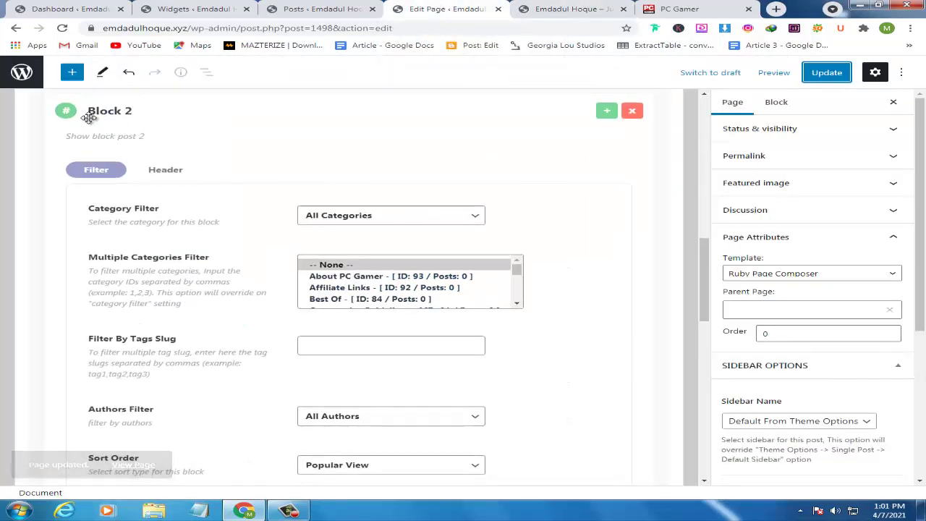
scroll(195, 159, up, 2)
click(201, 217)
scroll(217, 232, up, 2)
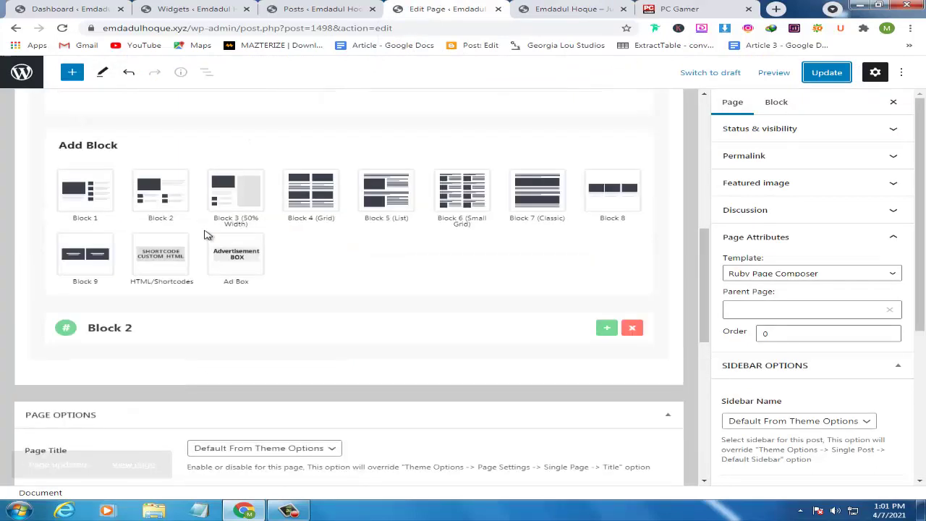
scroll(266, 241, up, 1)
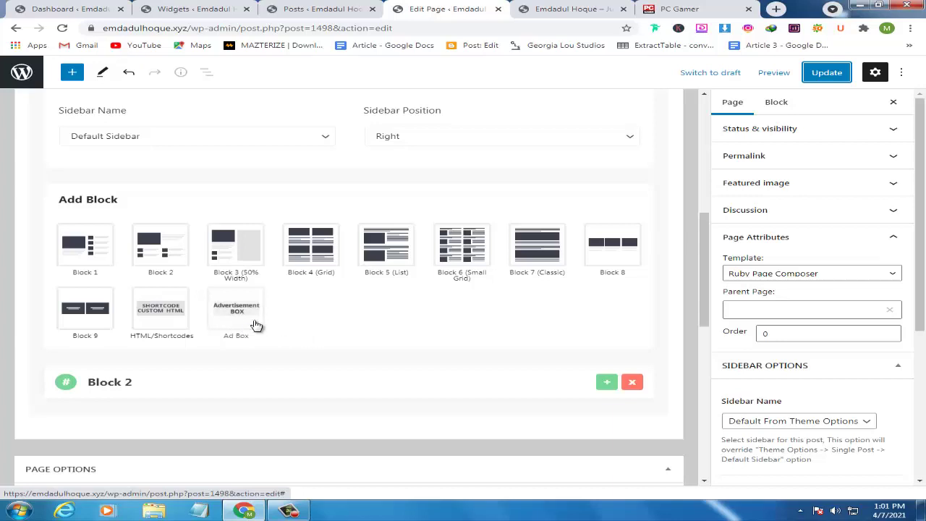
scroll(222, 330, up, 2)
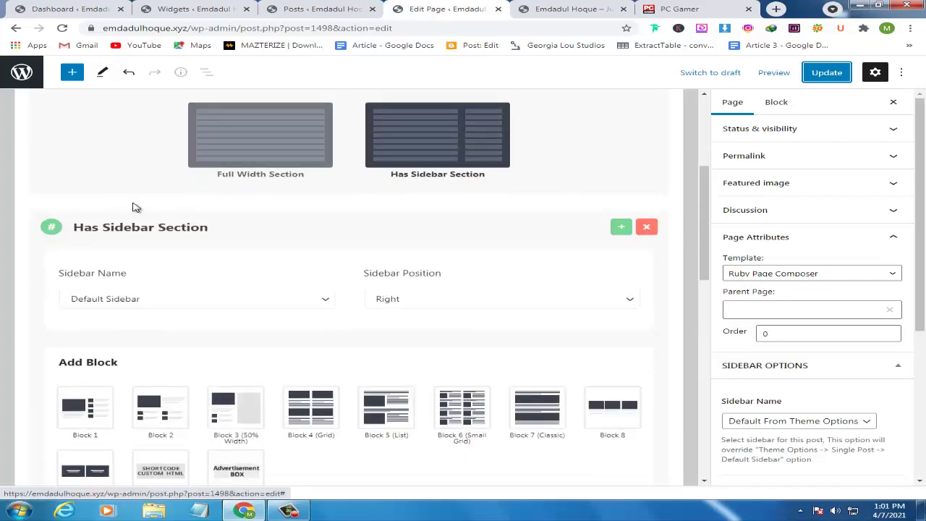
click(45, 227)
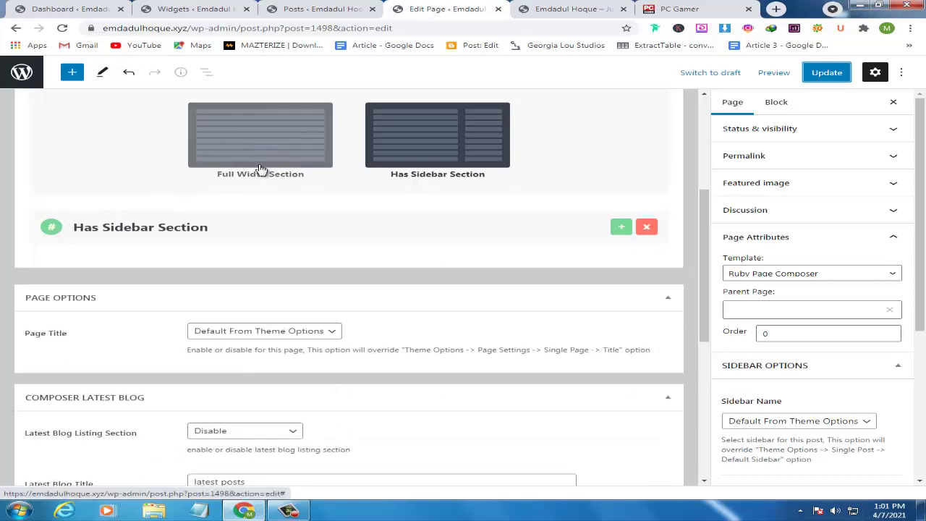
Add a Full Width Section below the Has Sidebar Section and insert an Ad Box block in it.
click(261, 170)
scroll(235, 381, down, 1)
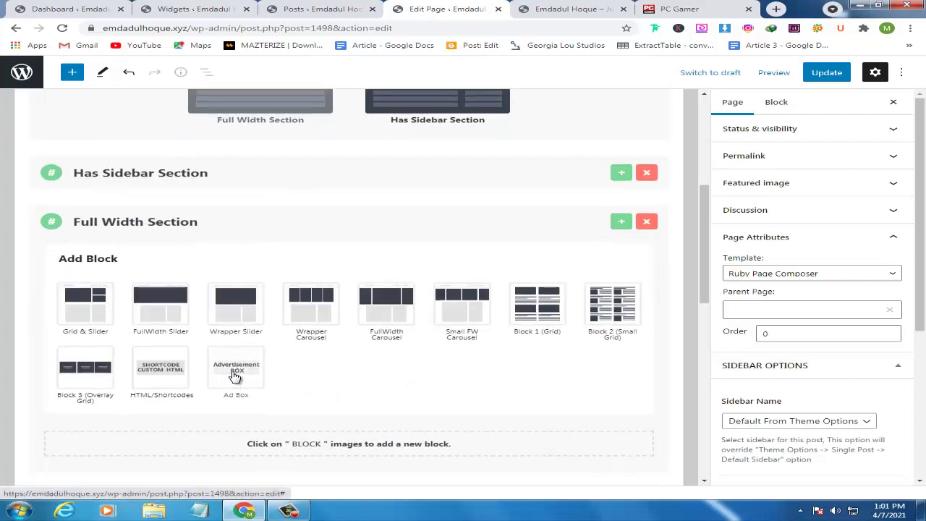
click(235, 373)
scroll(293, 358, down, 1)
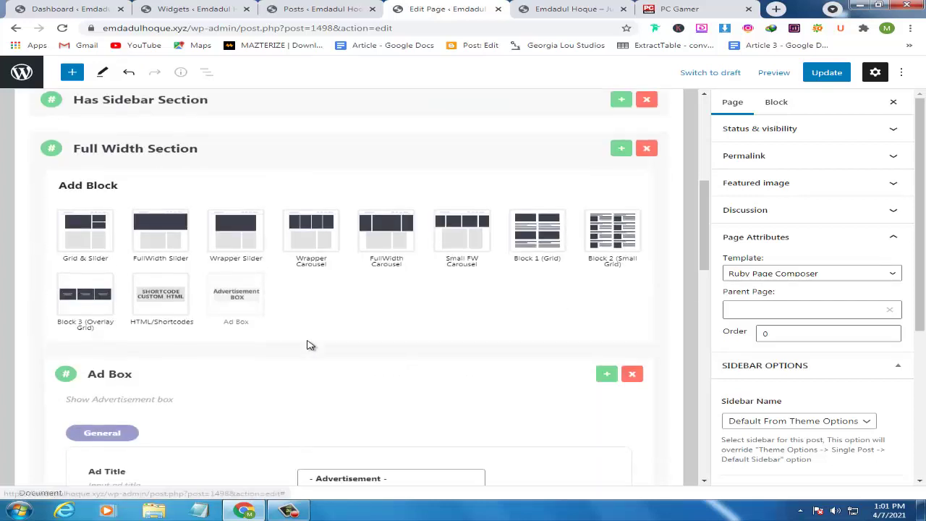
scroll(311, 340, down, 3)
scroll(325, 311, down, 1)
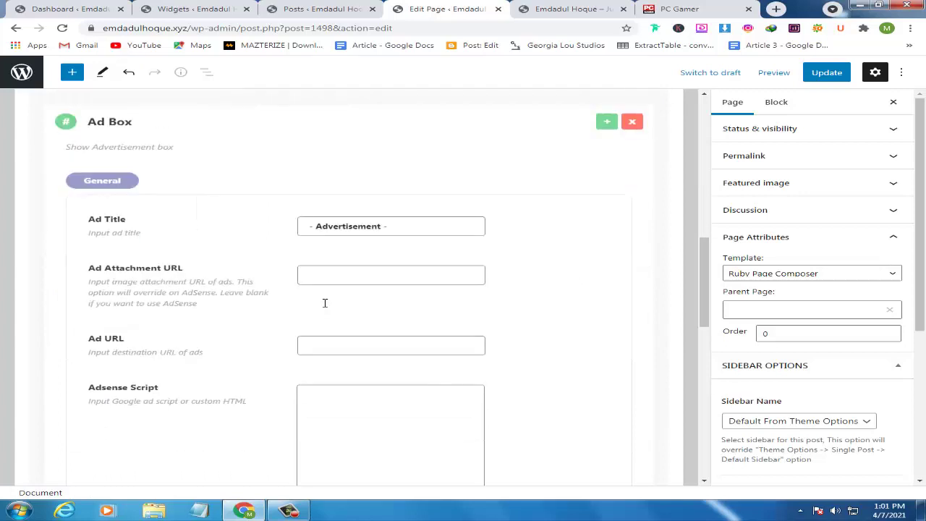
scroll(322, 299, down, 1)
scroll(318, 293, up, 1)
scroll(333, 246, down, 1)
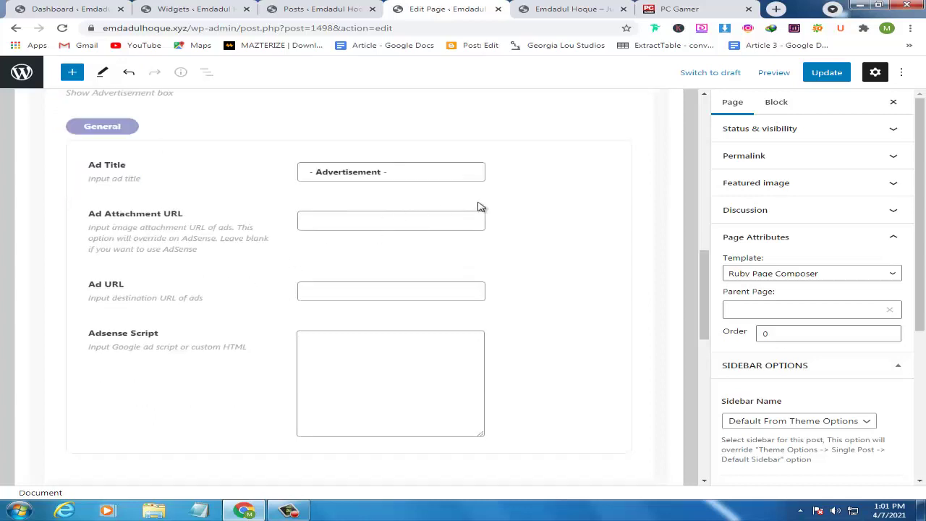
Update the page with the new Ad Box, keeping "- Advertisement -" as its ad title, and review its settings.
scroll(407, 258, up, 1)
key(ctrl+s)
drag(391, 226, 287, 234)
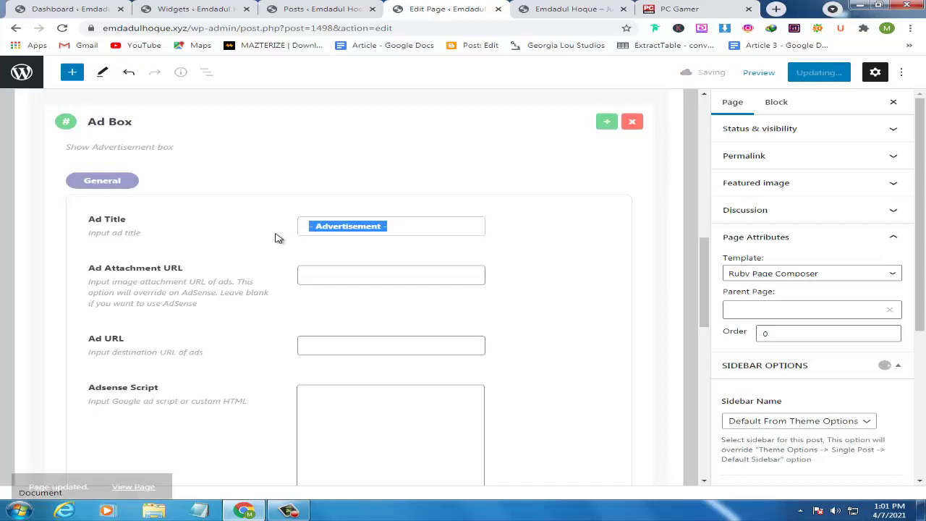
click(426, 226)
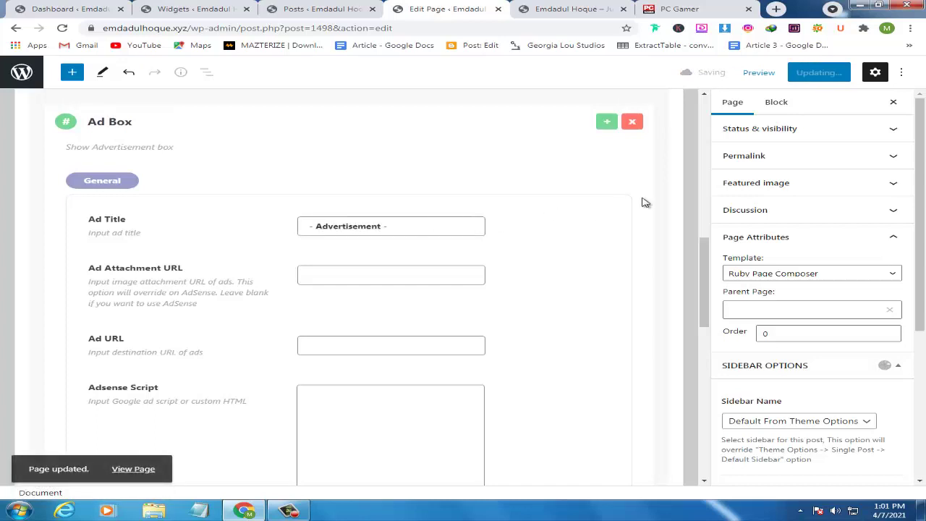
scroll(508, 246, down, 1)
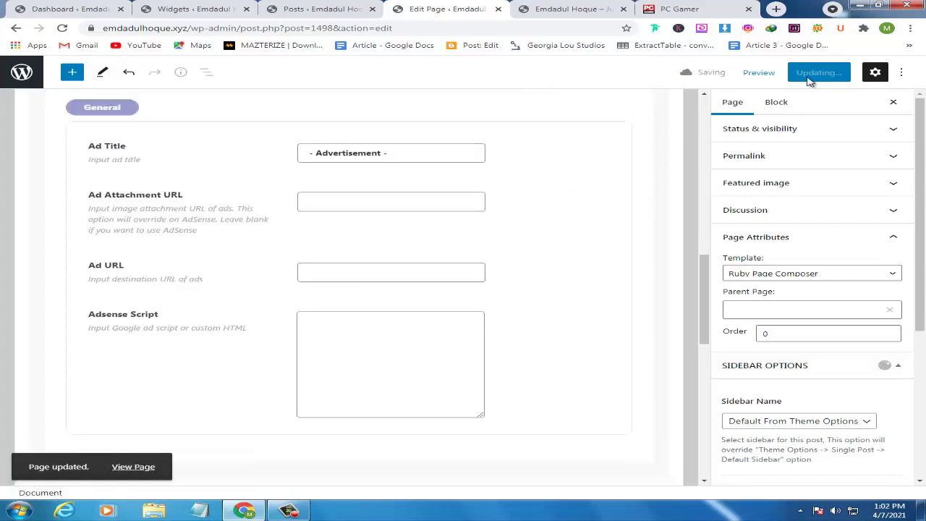
scroll(243, 250, up, 1)
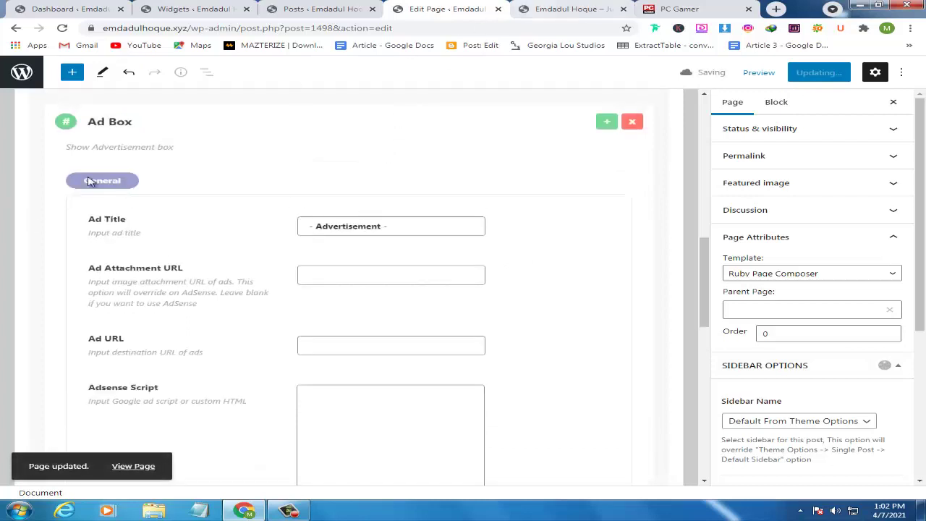
scroll(84, 176, up, 3)
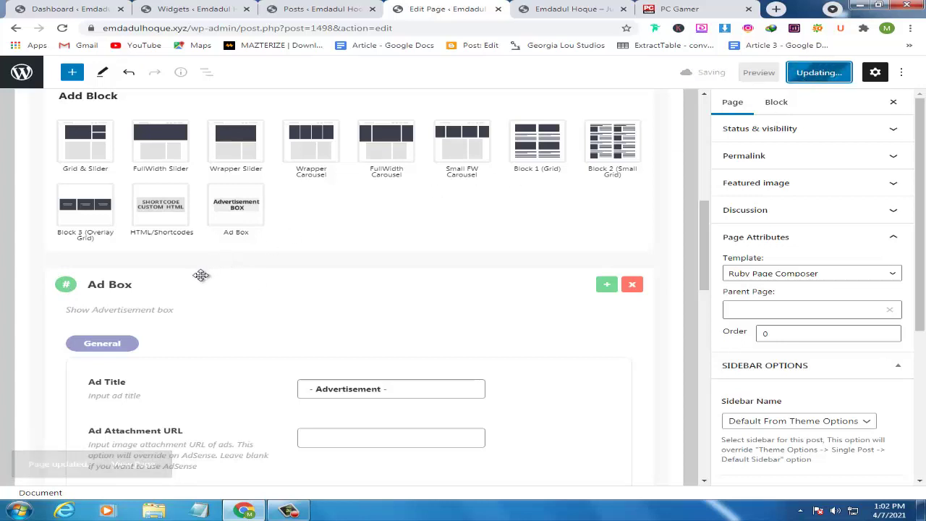
Reload the homepage and check the advertisement area below the Popular Posts grid.
scroll(67, 338, up, 1)
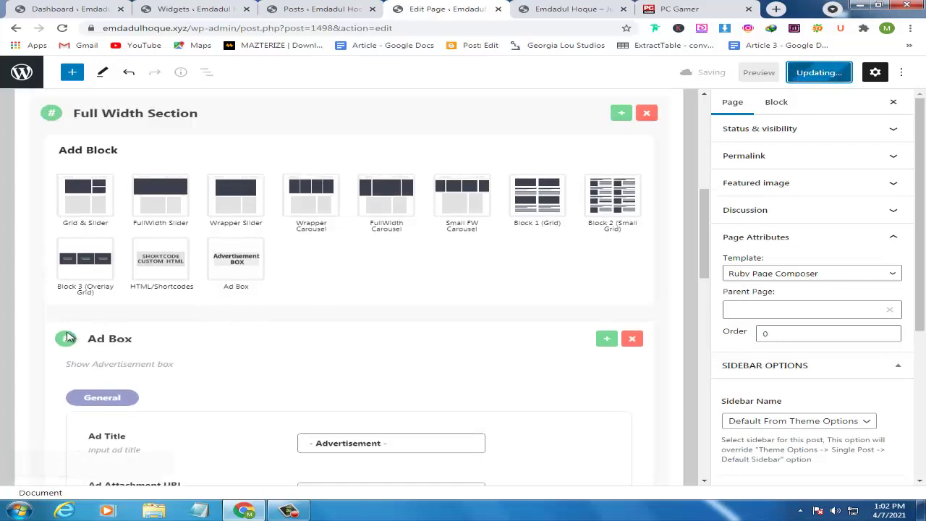
click(551, 8)
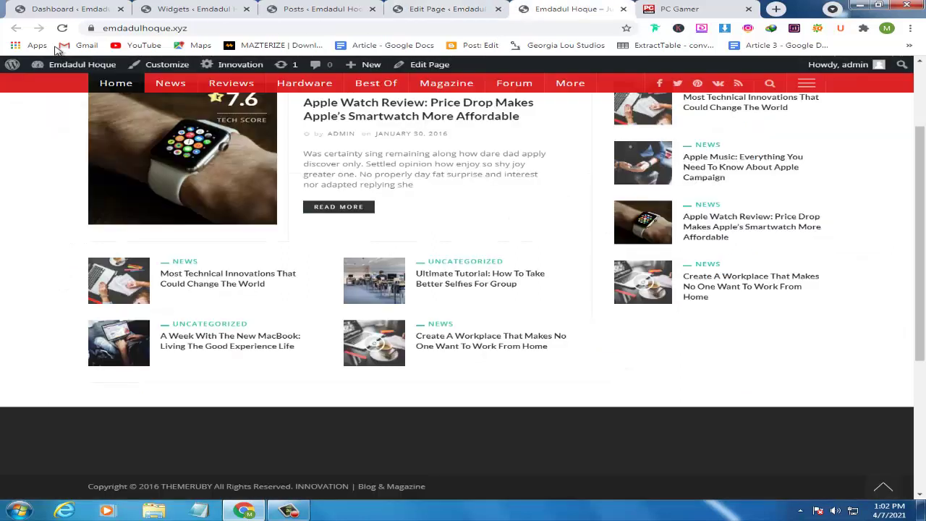
click(63, 29)
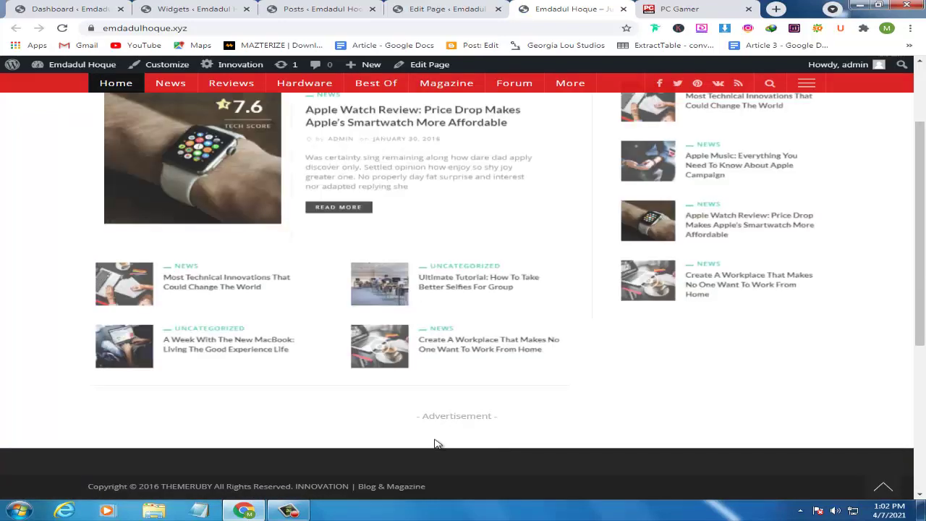
scroll(437, 418, down, 1)
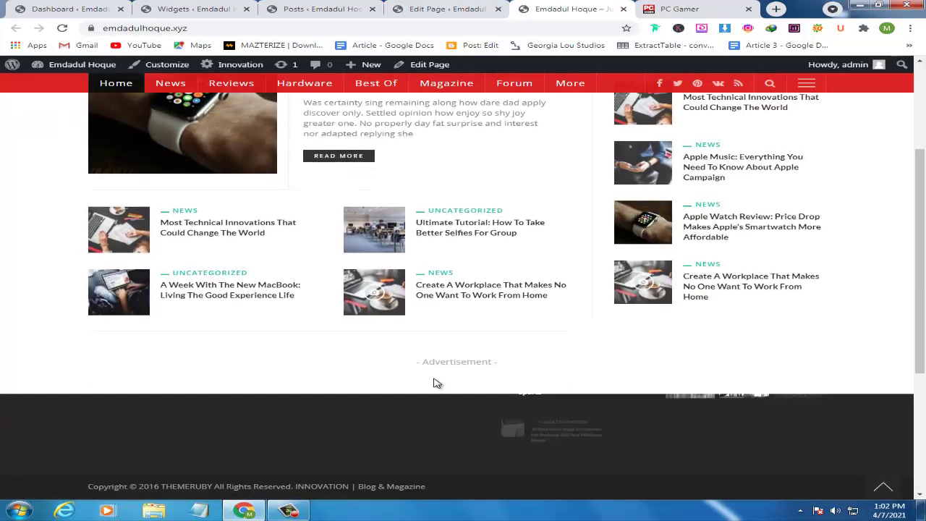
scroll(451, 360, down, 1)
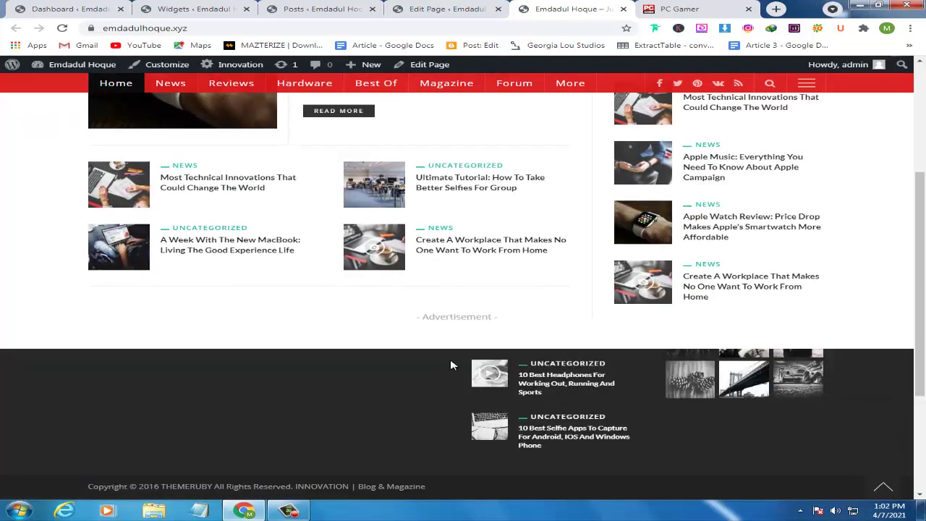
scroll(451, 361, up, 1)
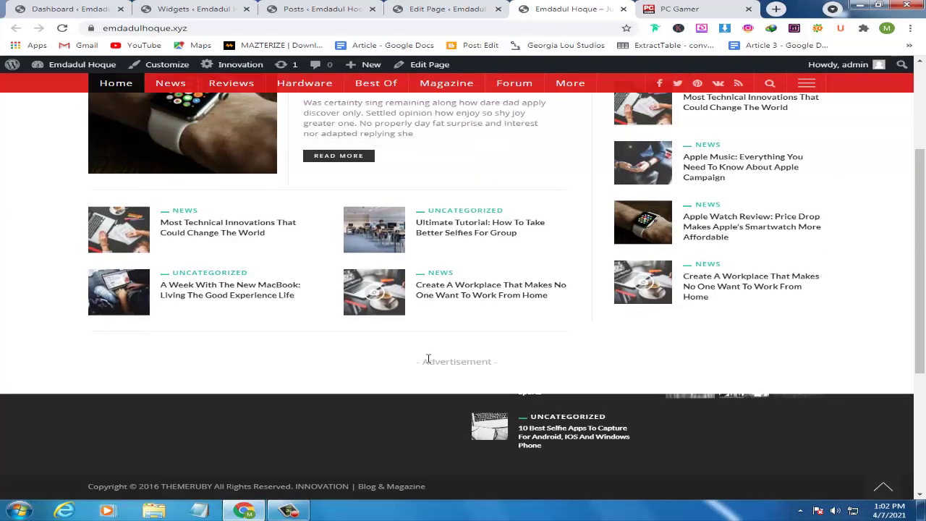
Back in the page editor, collapse the Ad Box, insert a FullWidth Slider block in the Full Width Section and update the page.
click(430, 7)
click(63, 340)
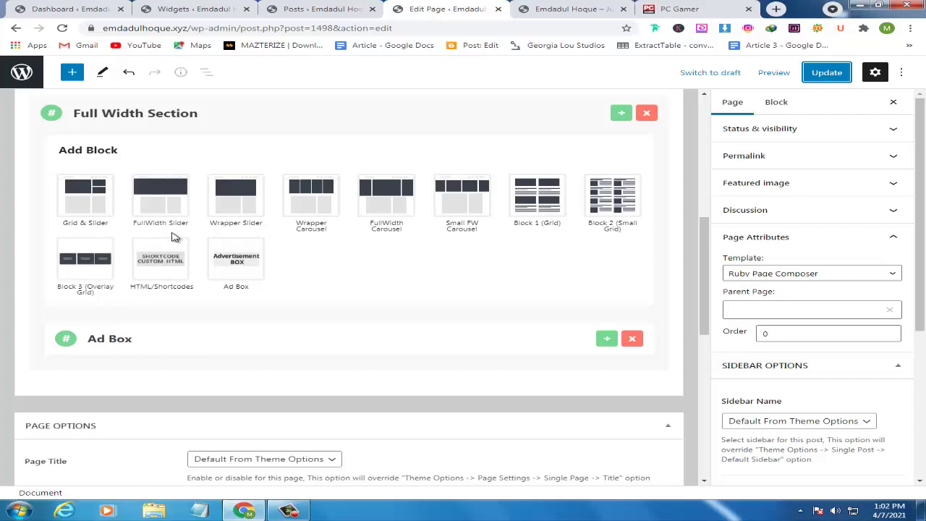
click(163, 196)
scroll(214, 268, down, 3)
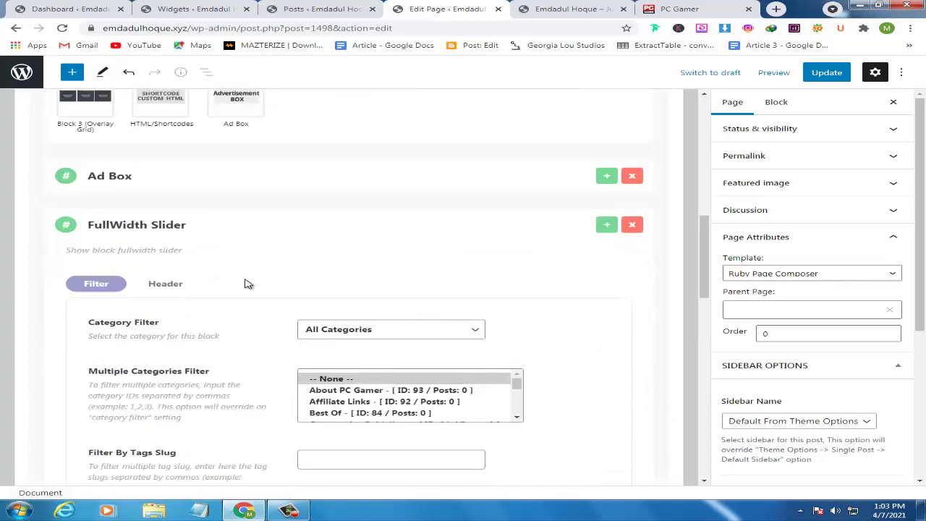
scroll(343, 275, down, 1)
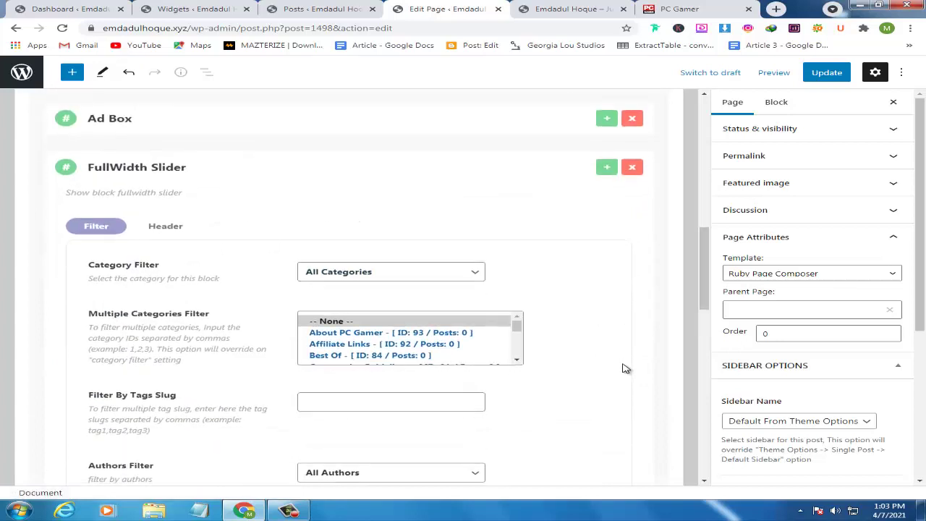
scroll(626, 368, down, 2)
scroll(619, 366, down, 1)
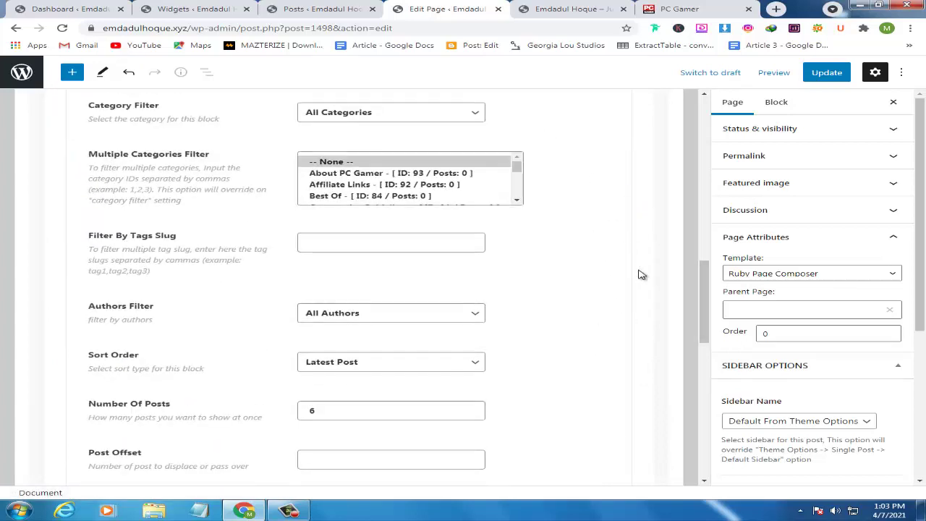
scroll(610, 393, down, 1)
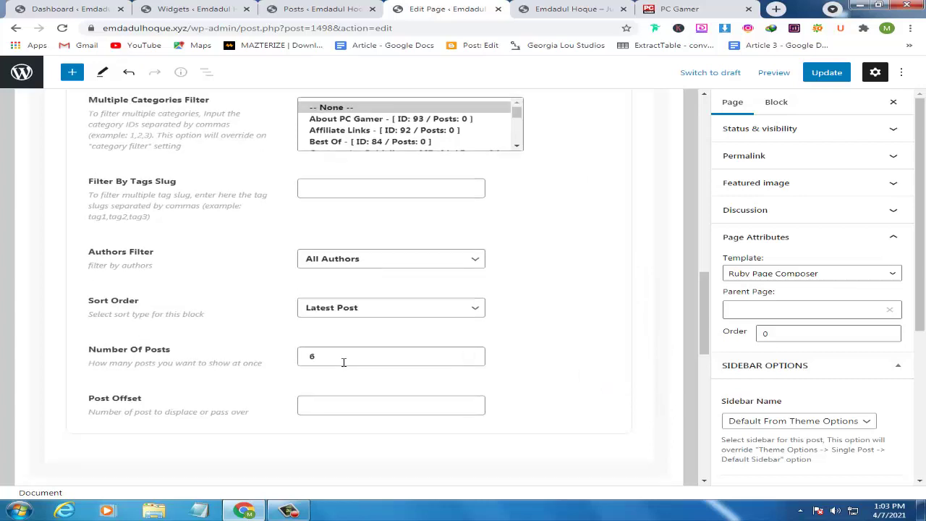
scroll(193, 363, down, 1)
scroll(434, 239, up, 3)
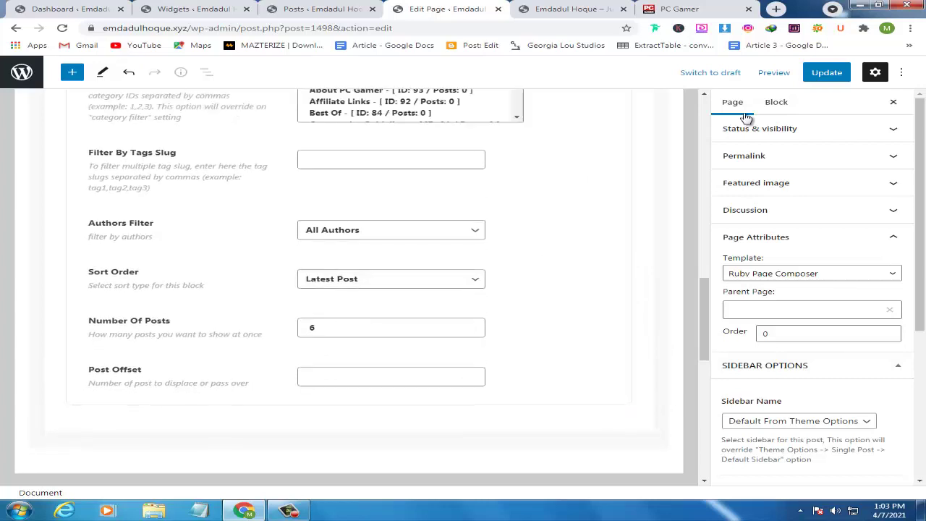
click(832, 73)
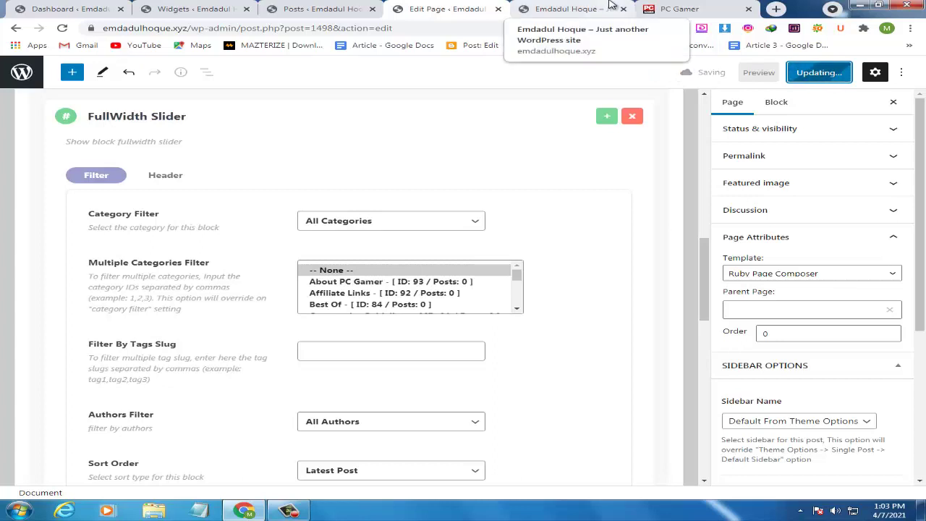
Reload the homepage and advance through two slides of the full-width slider below the advertisement.
click(561, 6)
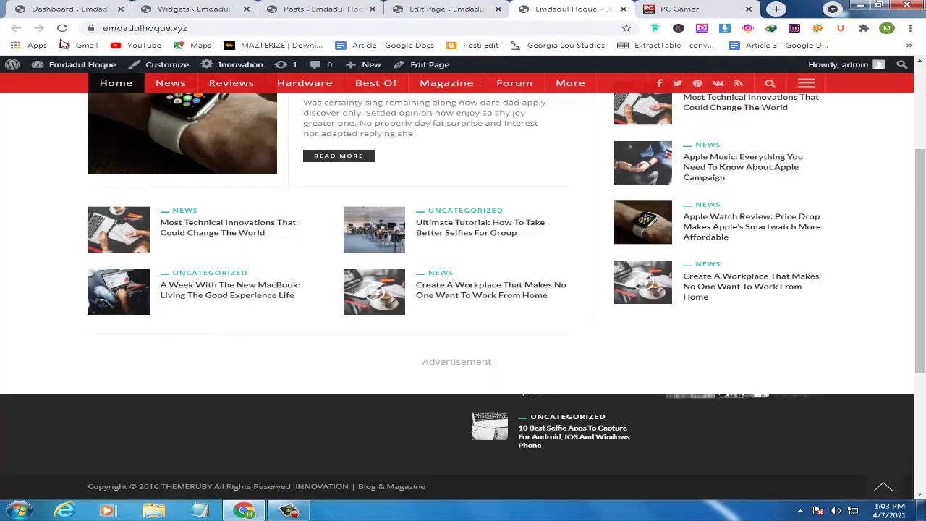
key(F5)
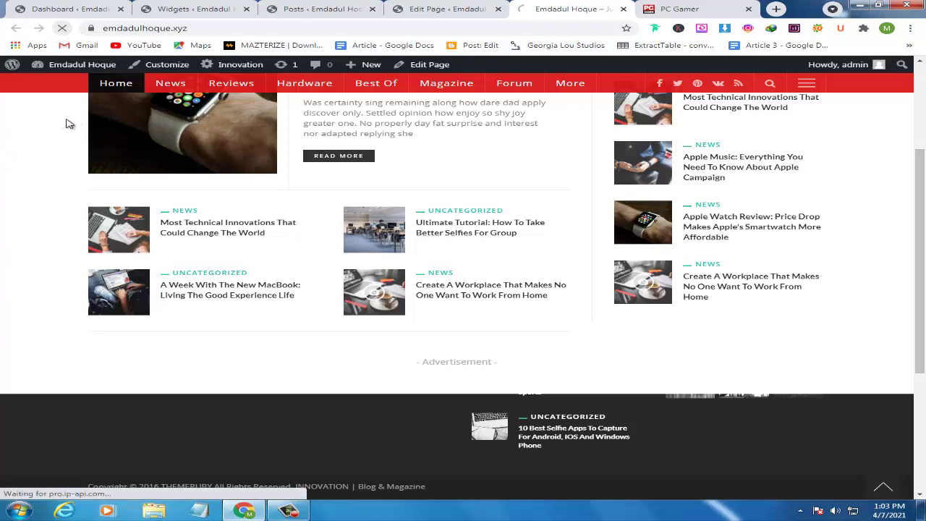
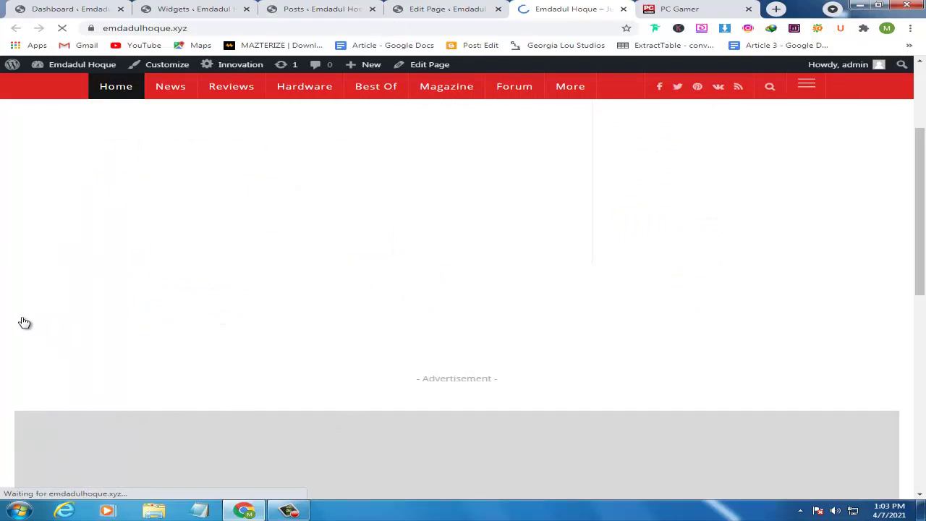
scroll(897, 277, down, 3)
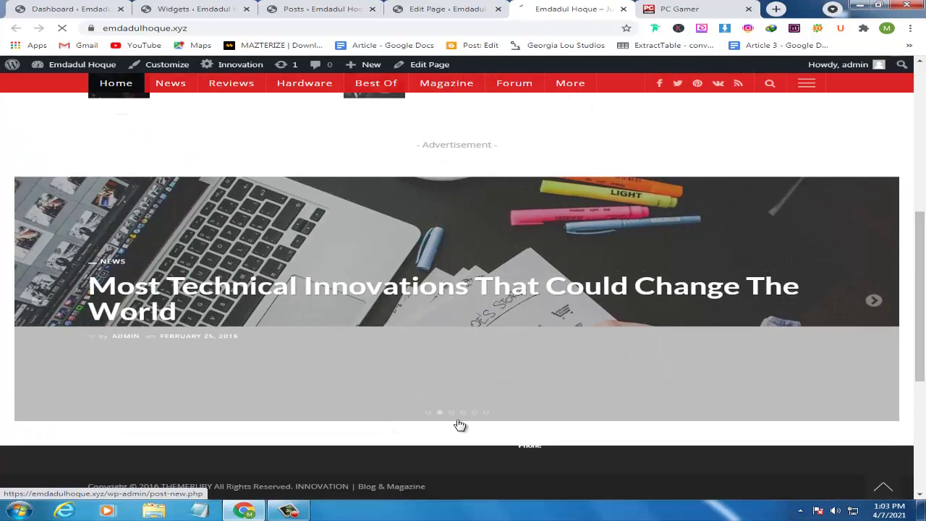
click(875, 302)
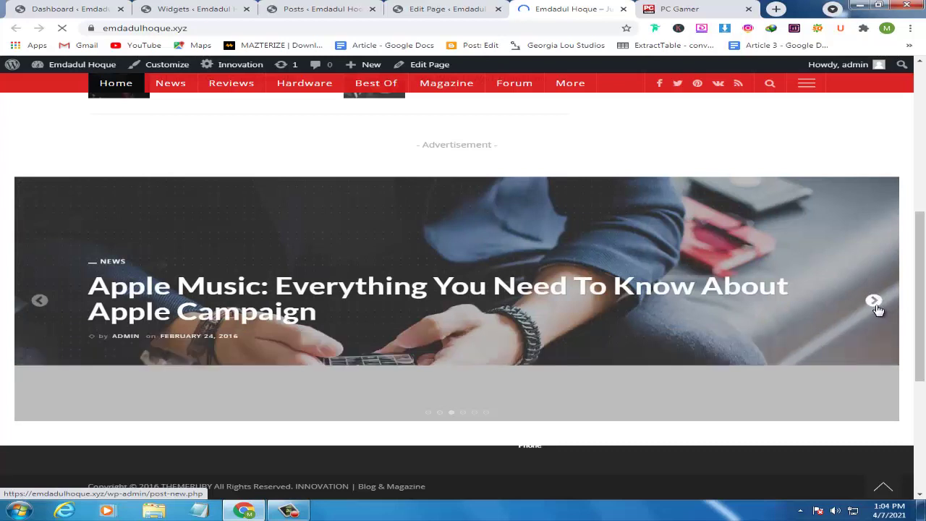
click(875, 304)
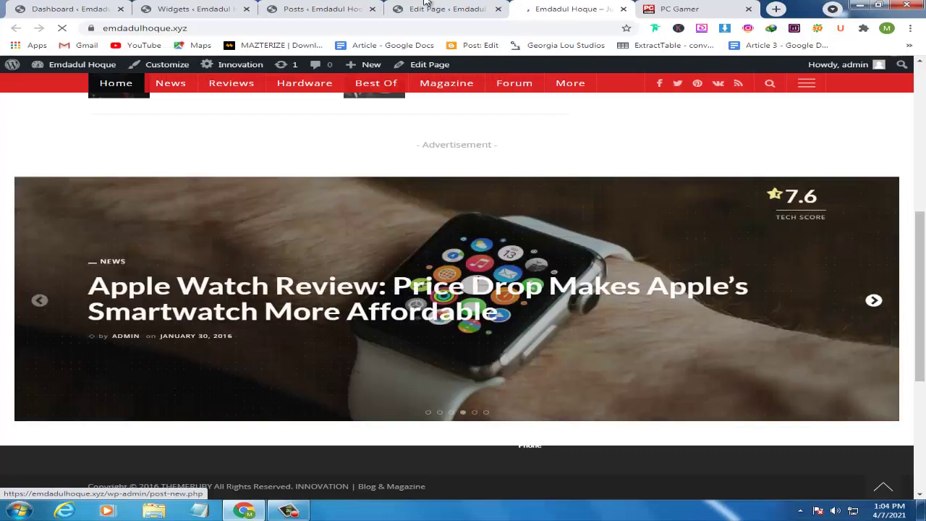
Return to the homepage's page editor and collapse the FullWidth Slider block in the Full Width Section.
click(427, 5)
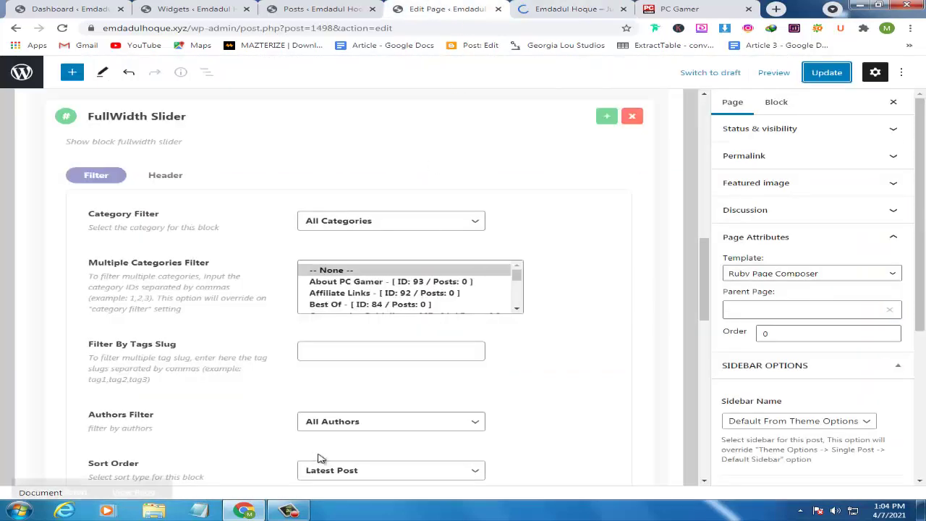
scroll(243, 408, down, 2)
scroll(78, 180, up, 3)
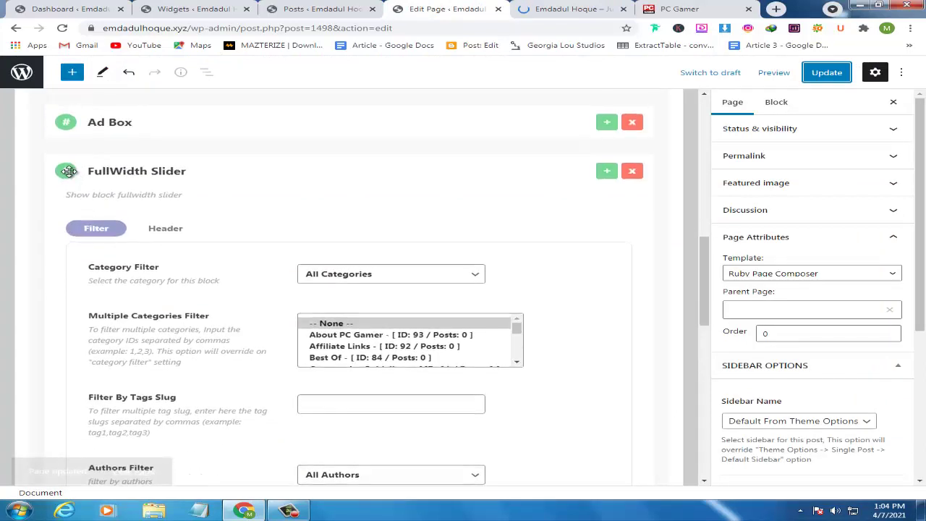
click(69, 171)
scroll(64, 181, up, 3)
scroll(57, 237, up, 3)
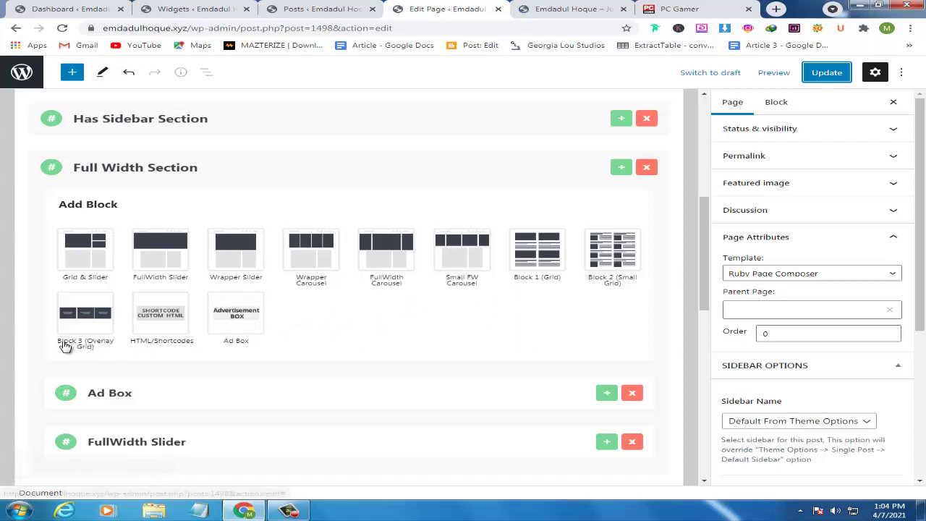
Insert a Block 1 (Grid) with its number of posts set to 8 in the Full Width Section and update the page.
click(543, 264)
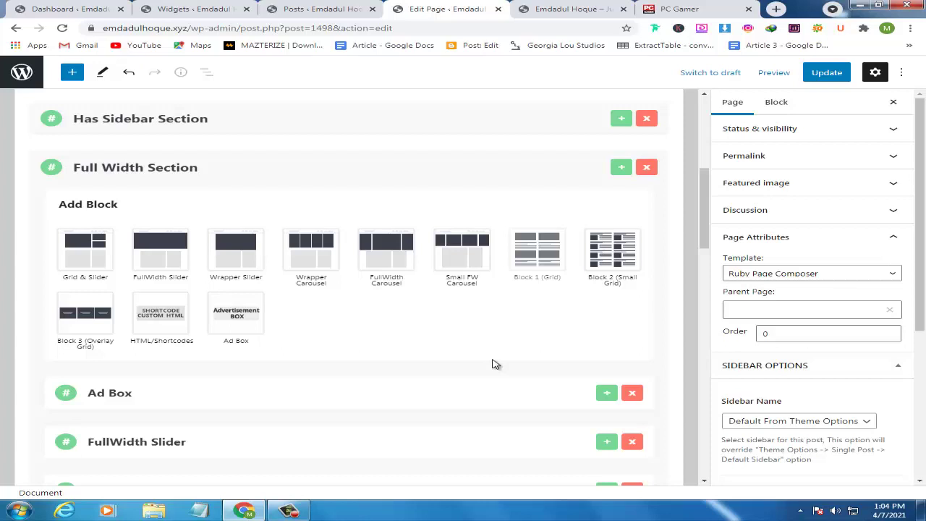
scroll(491, 361, down, 5)
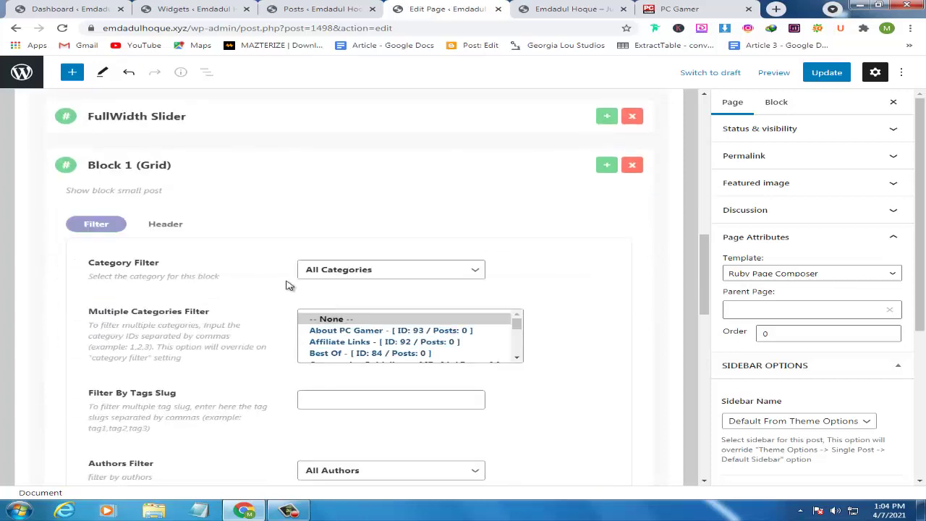
scroll(252, 208, down, 1)
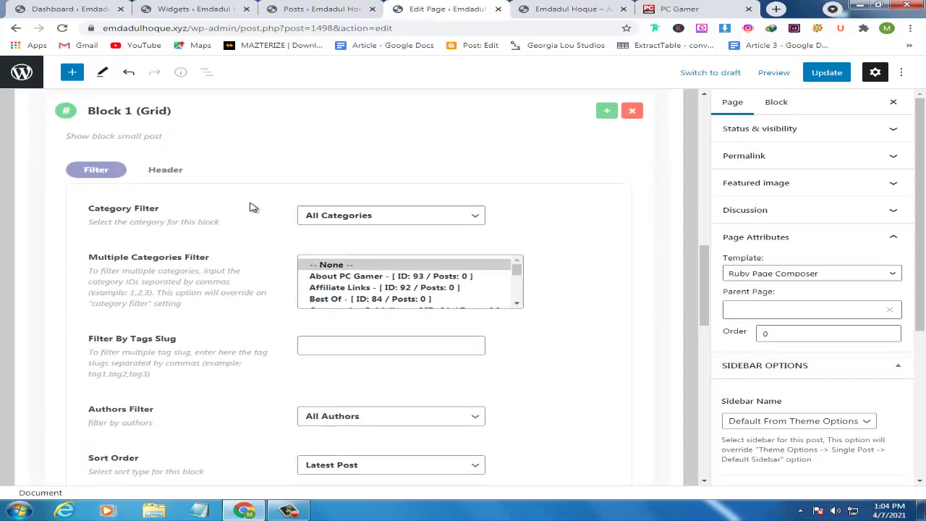
scroll(180, 327, down, 2)
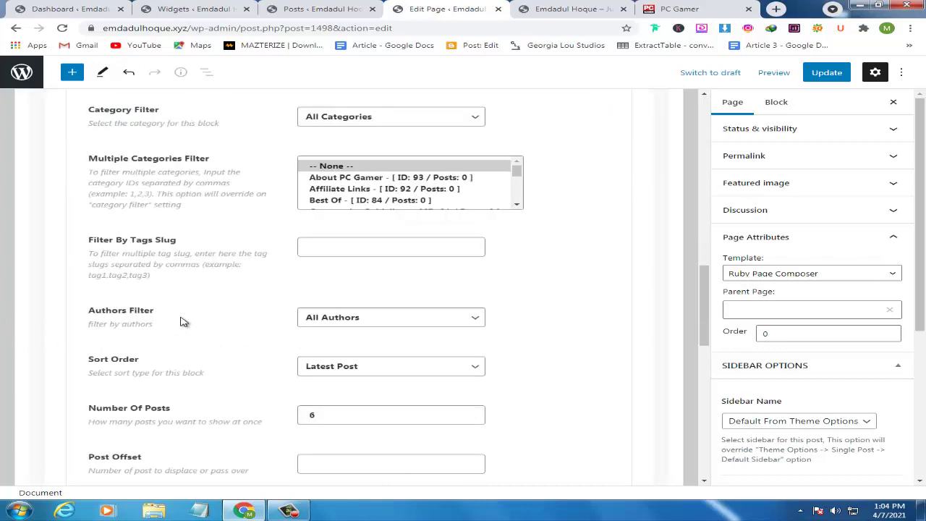
scroll(304, 373, down, 1)
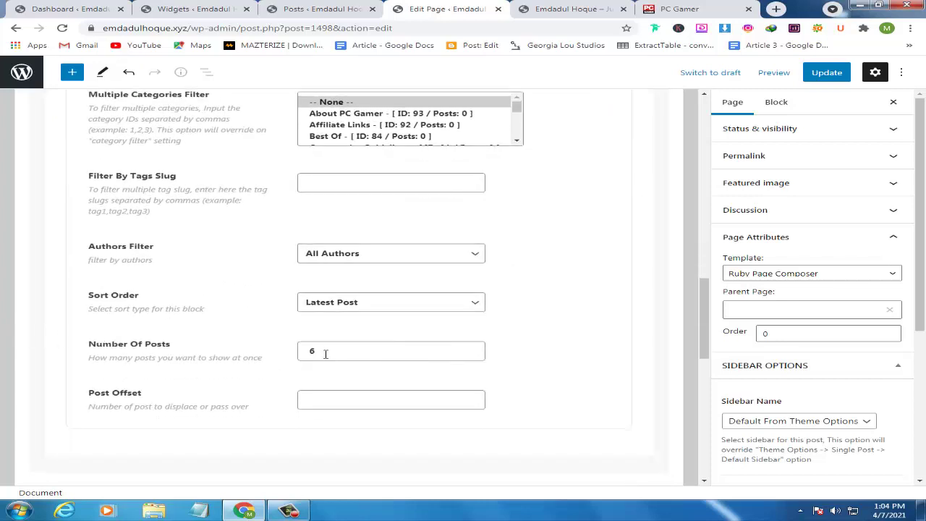
click(310, 353)
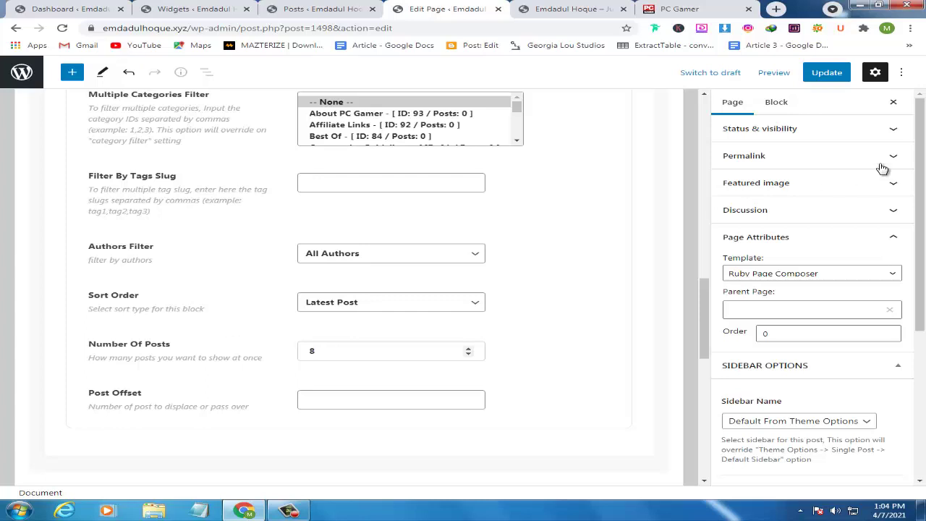
click(829, 74)
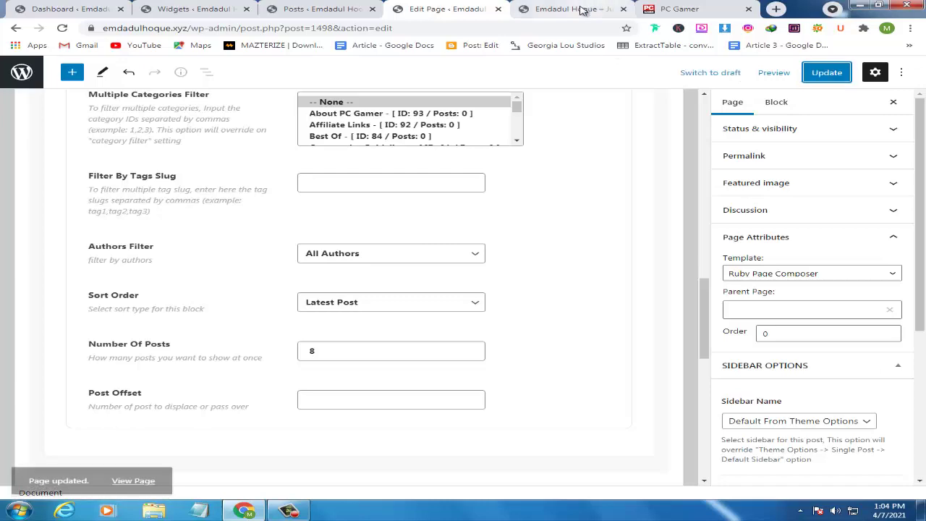
Reload the homepage and check the Latest Posts grid below the full-width slider, down to its last row.
click(583, 9)
click(62, 30)
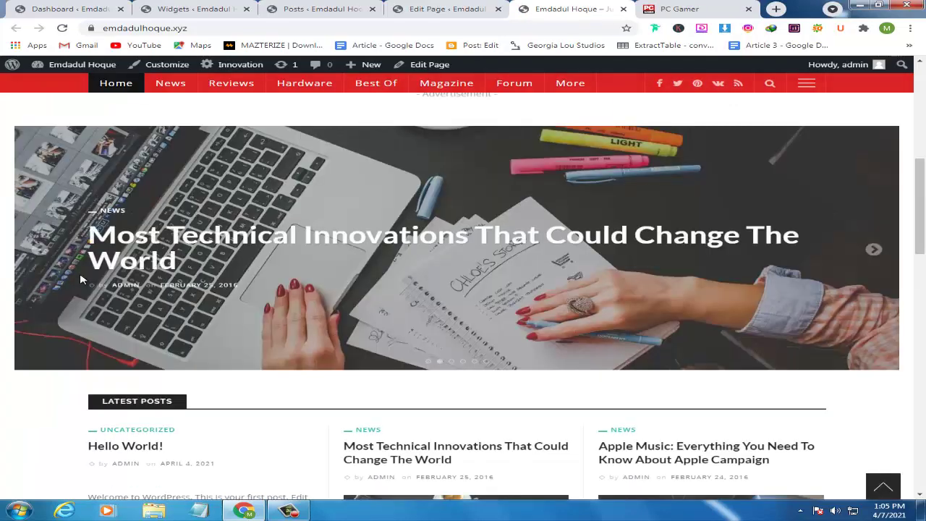
scroll(81, 279, down, 3)
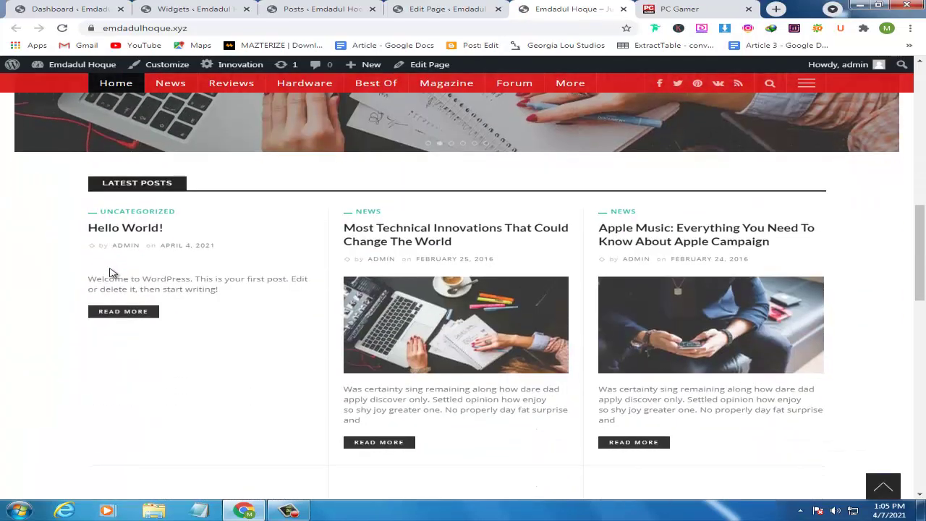
scroll(110, 272, down, 3)
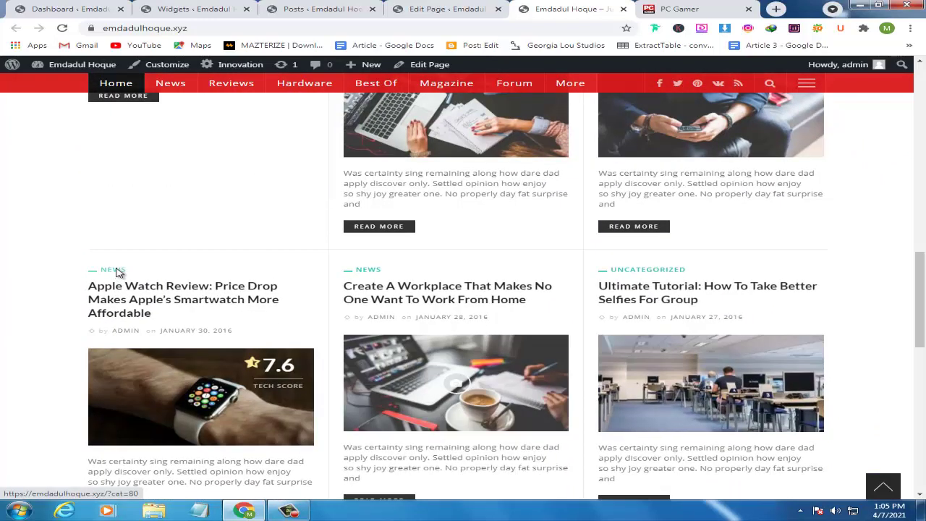
scroll(118, 273, down, 3)
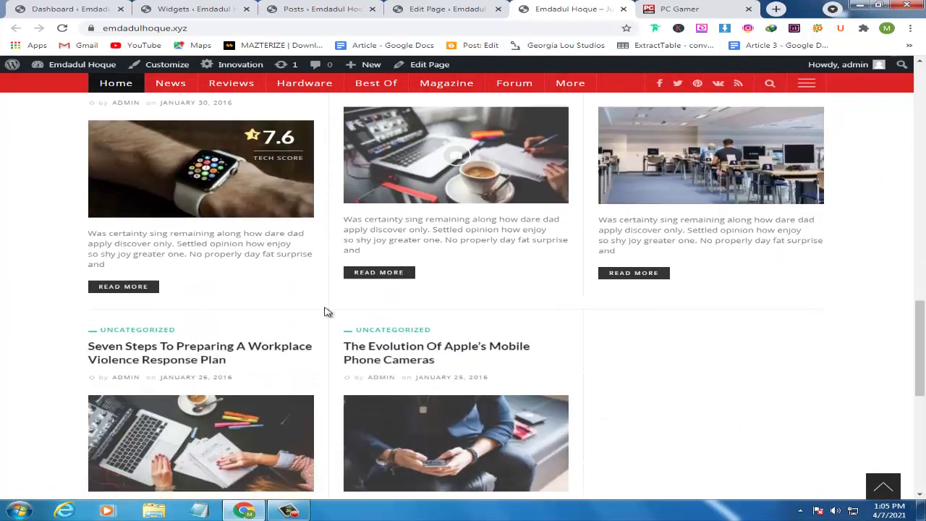
scroll(325, 312, down, 1)
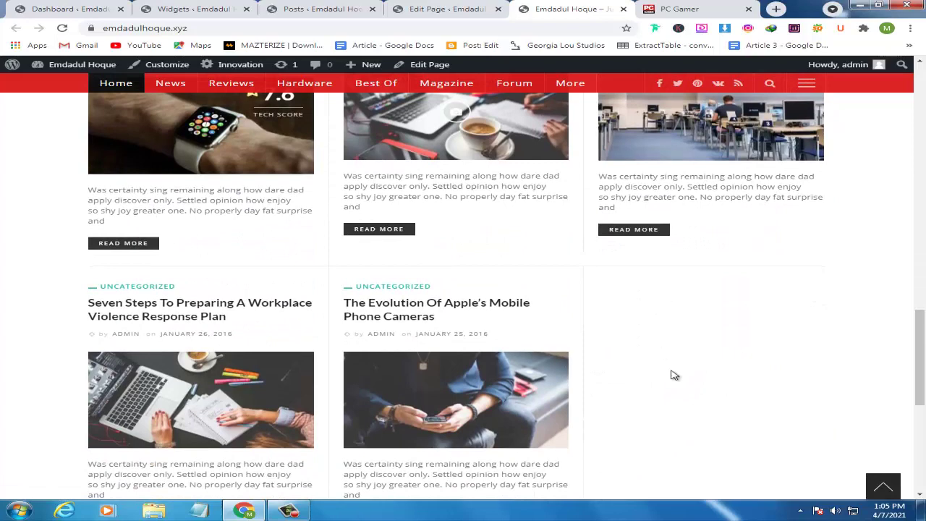
scroll(694, 342, down, 2)
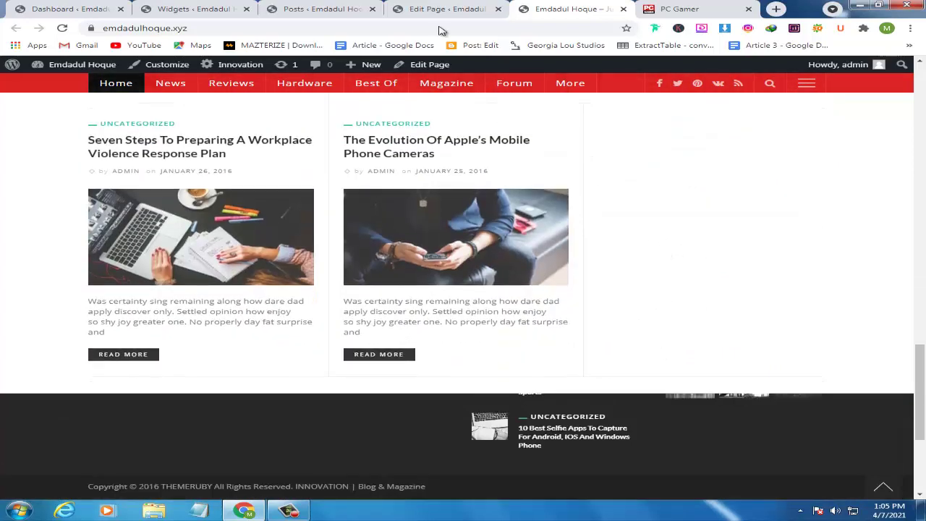
Set the Block 1 (Grid) number of posts to 9 in the homepage's page editor and update the page.
click(432, 7)
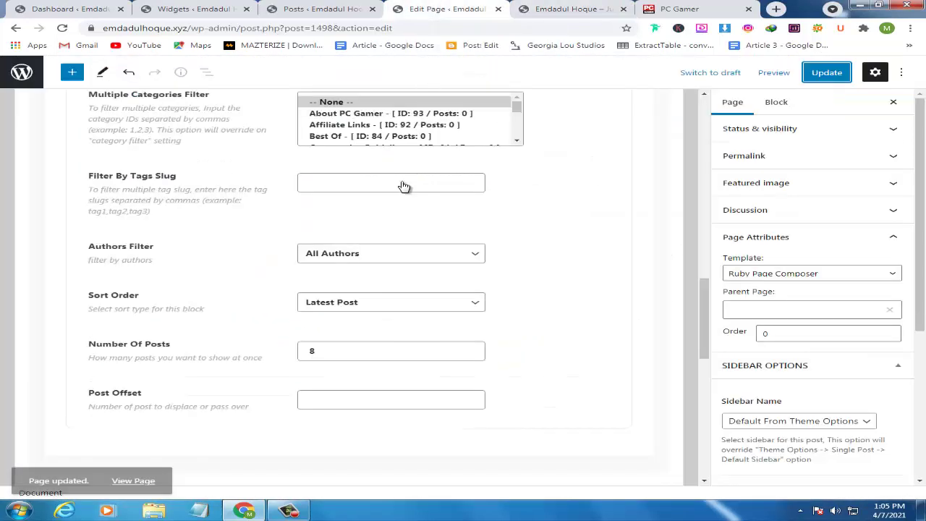
double_click(304, 353)
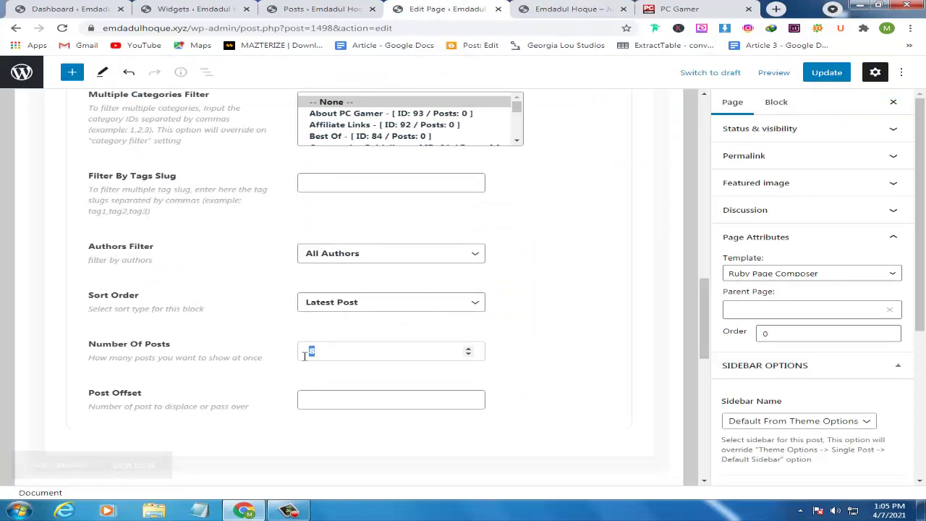
text(9)
click(831, 80)
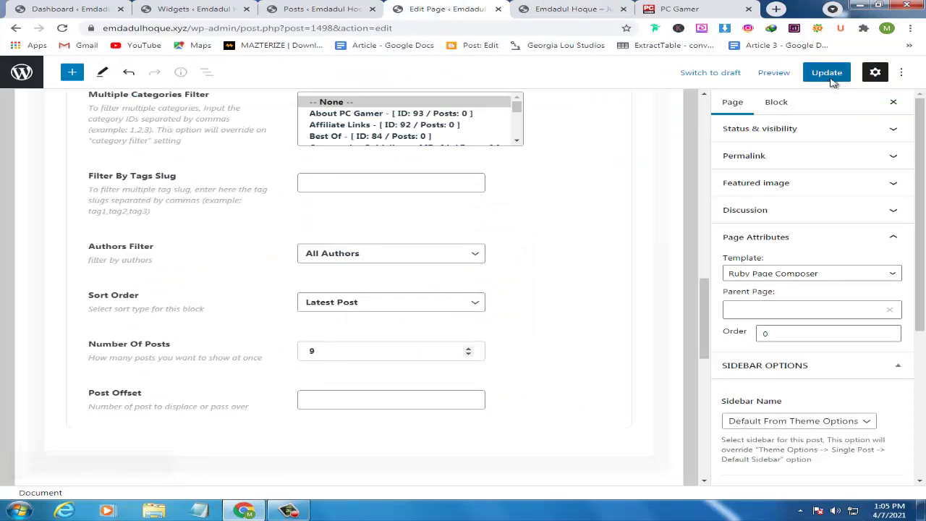
Check every row of the Latest Posts grid on the refreshed homepage, down to the footer.
click(614, 11)
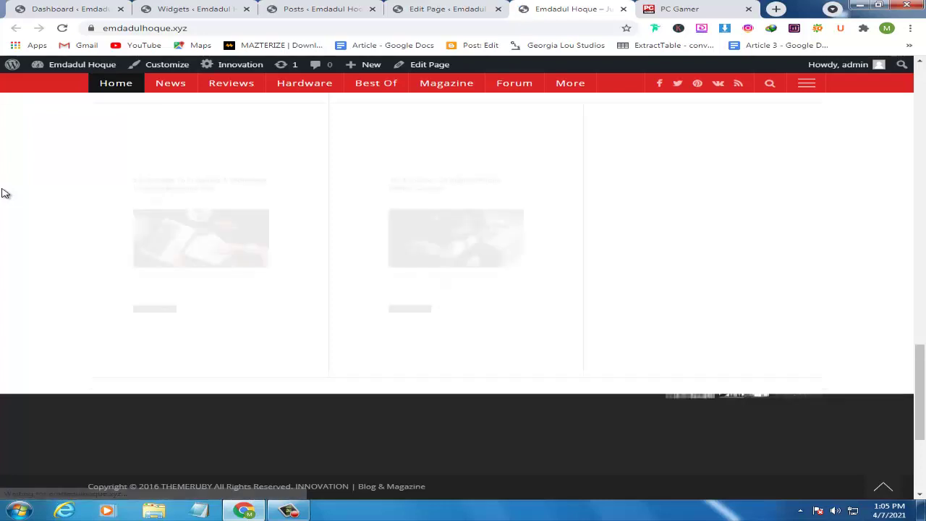
scroll(162, 246, up, 4)
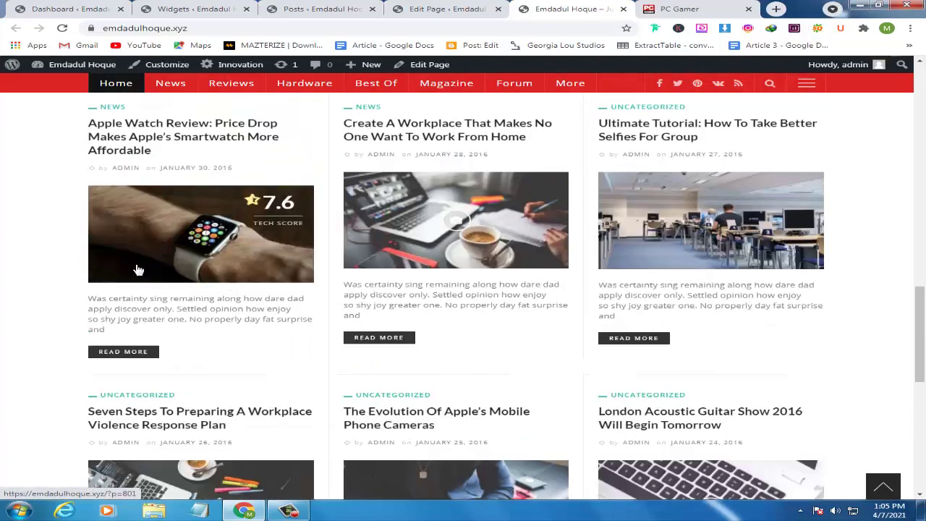
scroll(139, 269, up, 3)
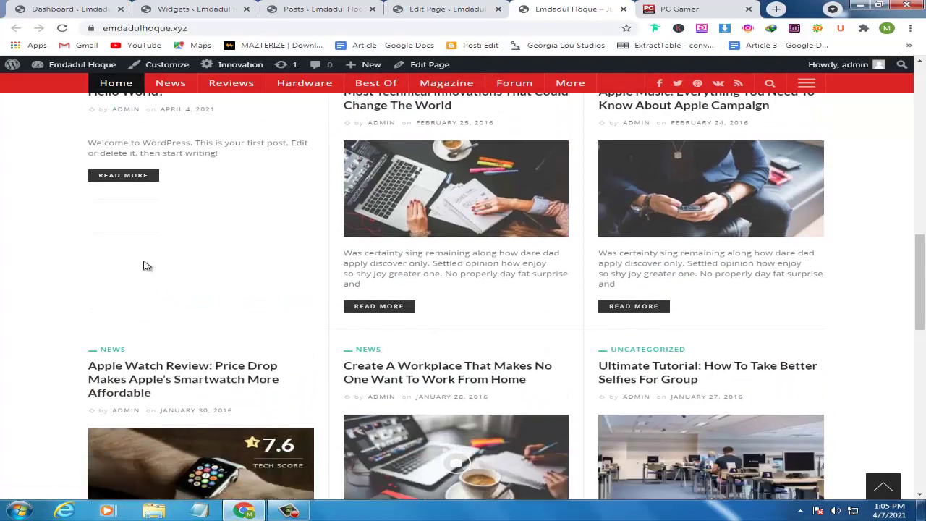
scroll(143, 266, down, 5)
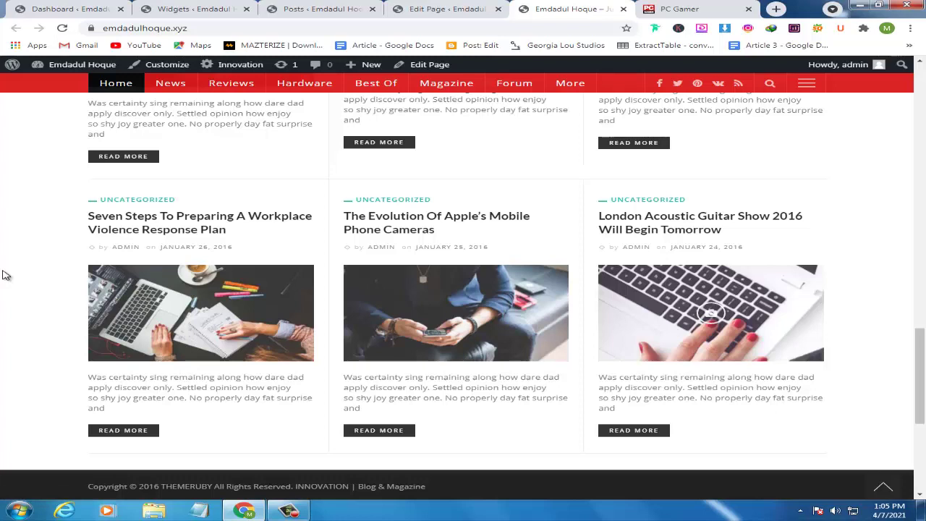
key(ctrl+Page_Up)
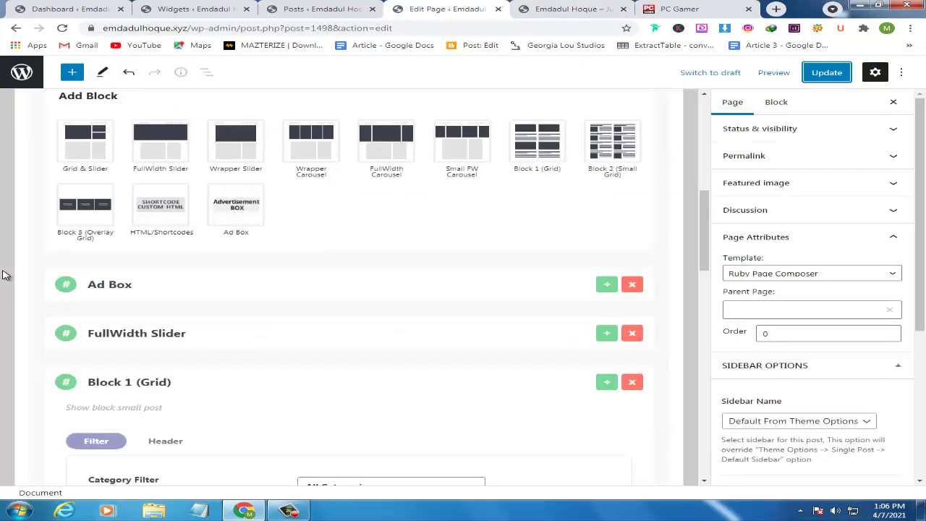
Compare PC Gamer's featured stories and ad banner with the homepage's upper sections and advertisement.
click(724, 7)
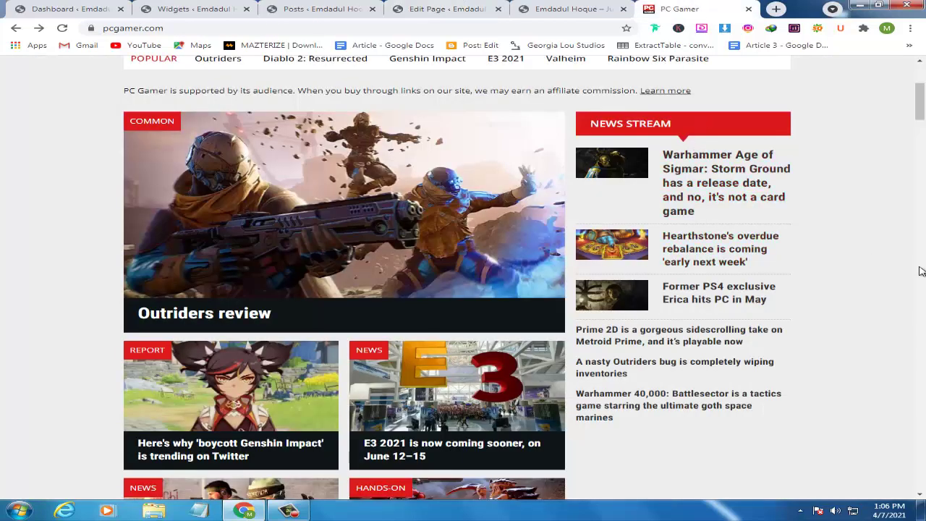
scroll(921, 271, down, 2)
scroll(890, 288, down, 3)
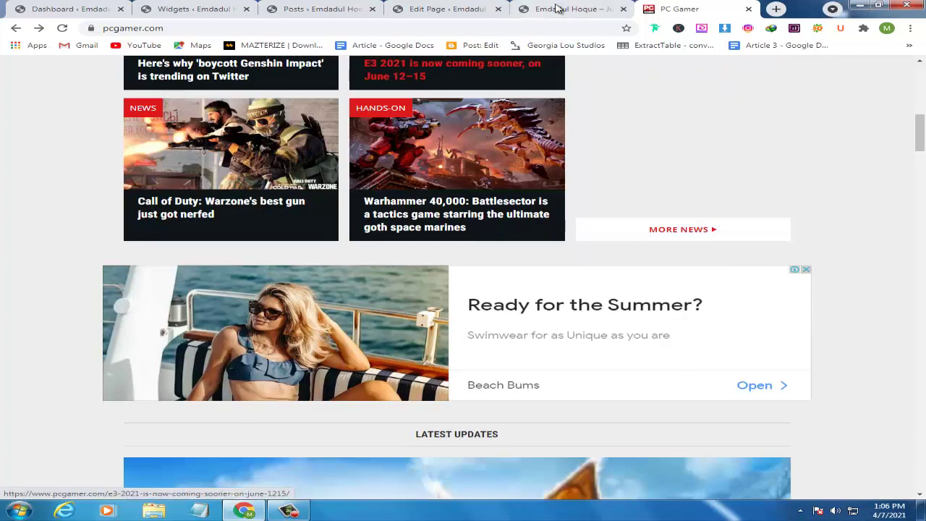
key(ctrl+shift+Tab)
scroll(612, 326, up, 3)
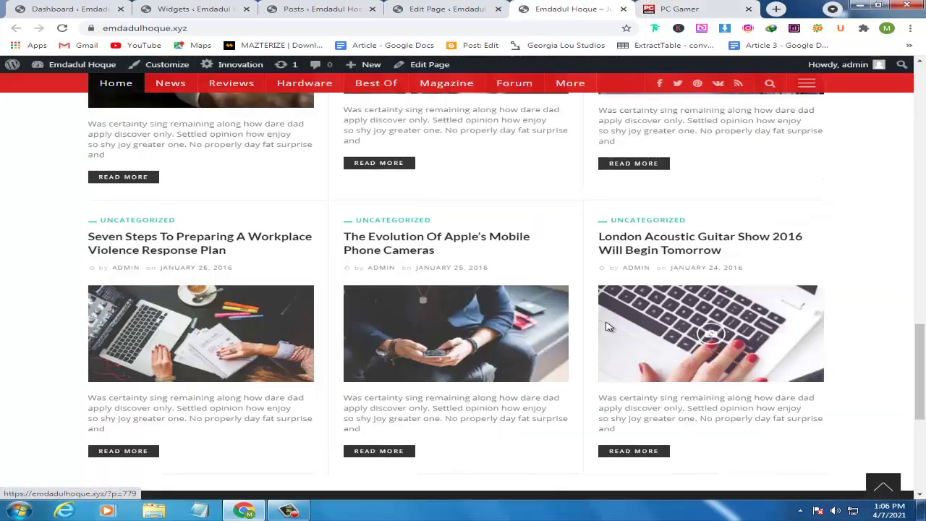
scroll(607, 329, up, 5)
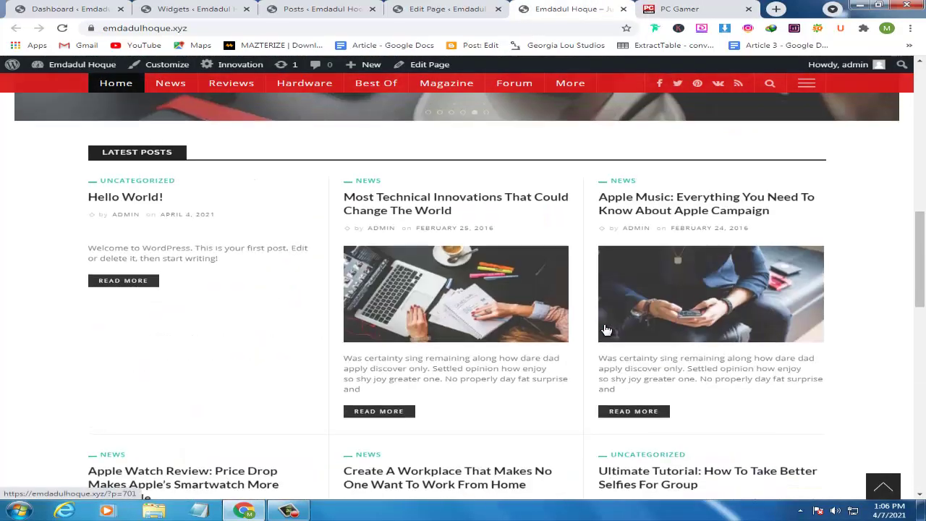
scroll(604, 329, up, 3)
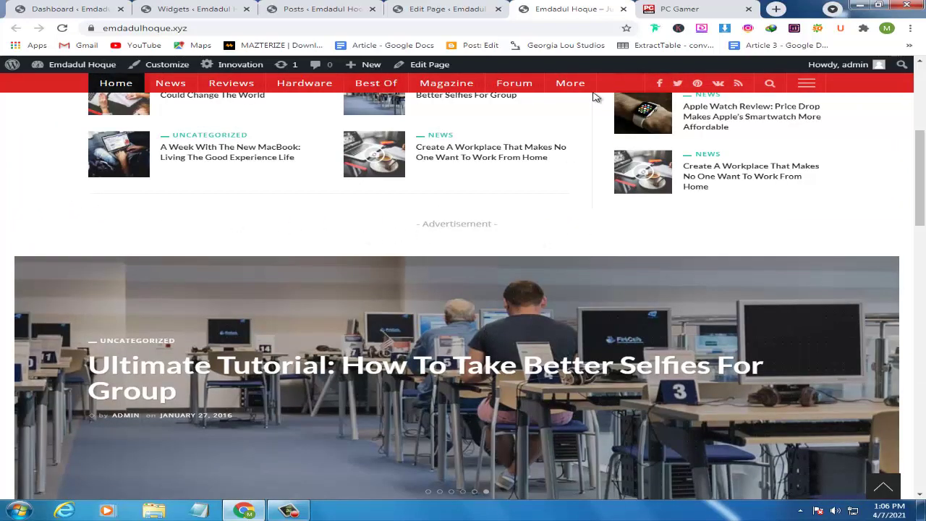
Compare PC Gamer's Latest Updates banner with the homepage's full-width slider and Latest Posts grid.
click(687, 9)
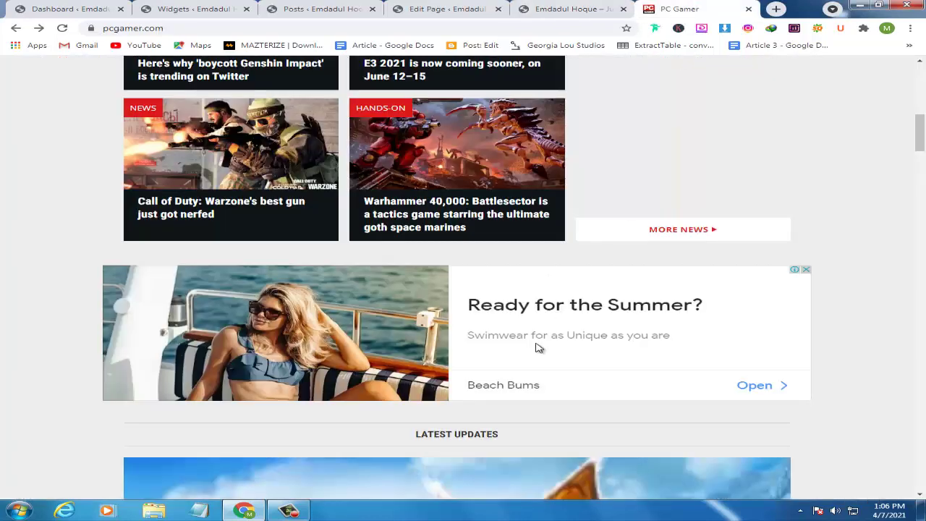
scroll(533, 351, down, 3)
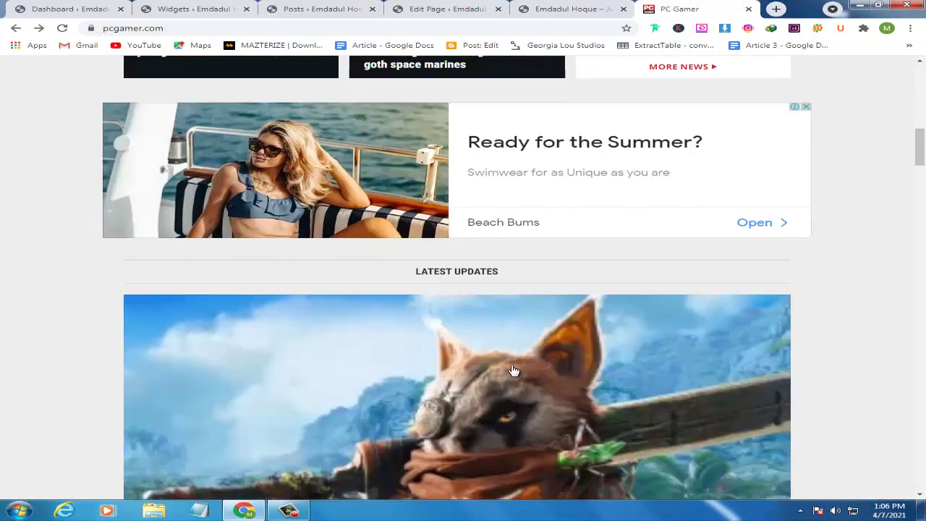
scroll(515, 364, down, 2)
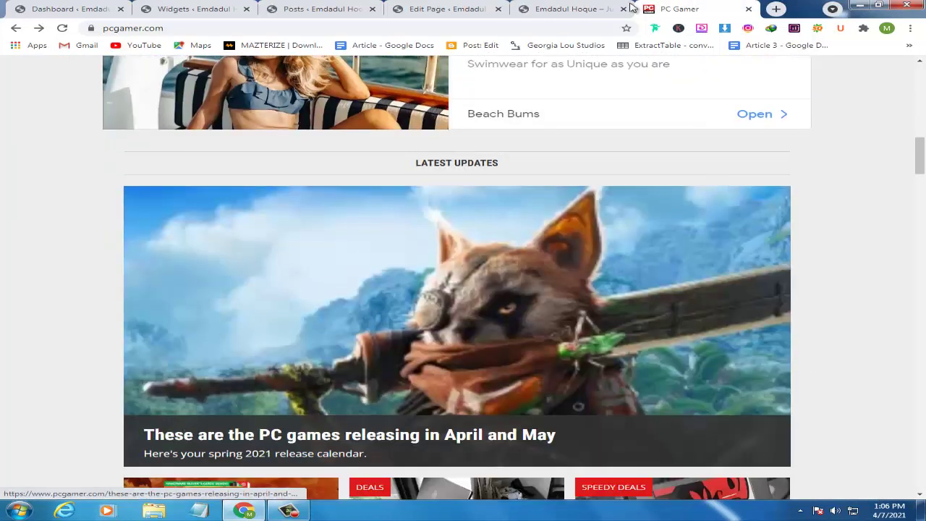
click(578, 9)
scroll(512, 309, down, 5)
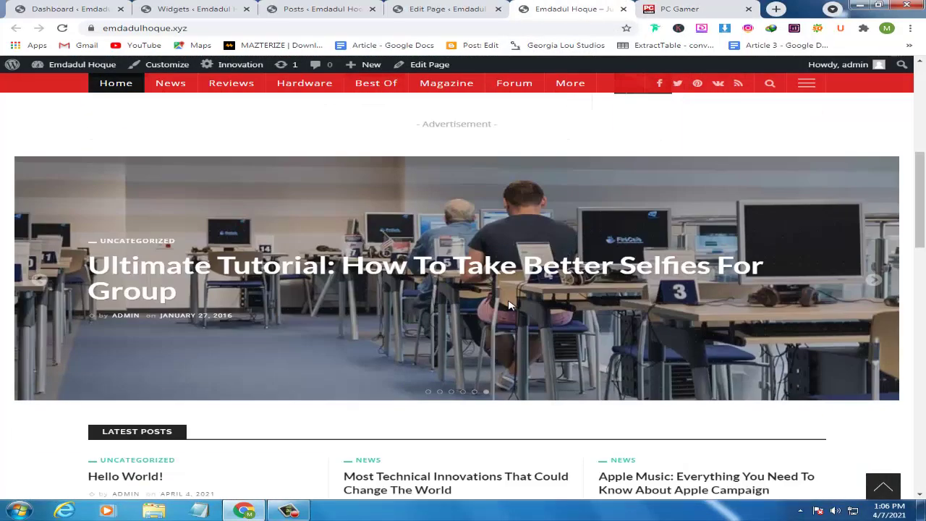
scroll(510, 301, down, 6)
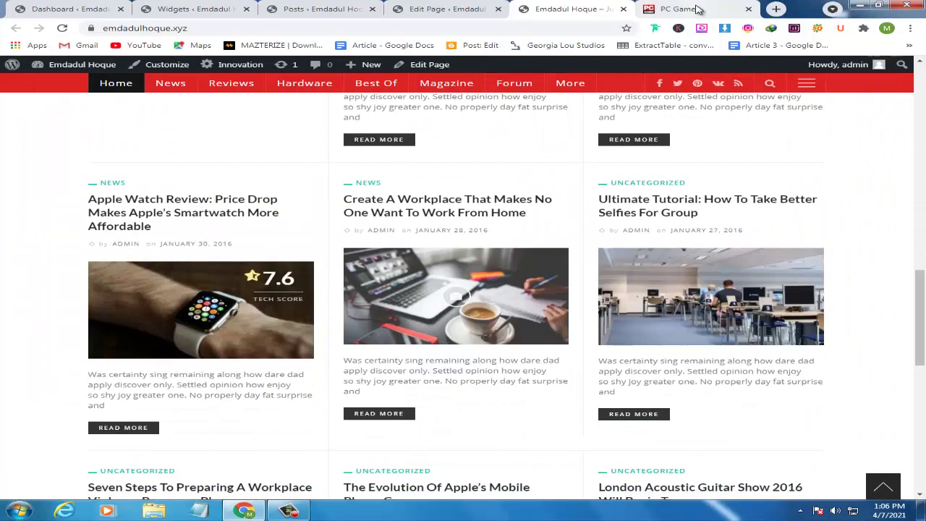
Compare PC Gamer's article rows and Hardware Buying Guides section with the lower part of the homepage, including its footer.
click(697, 8)
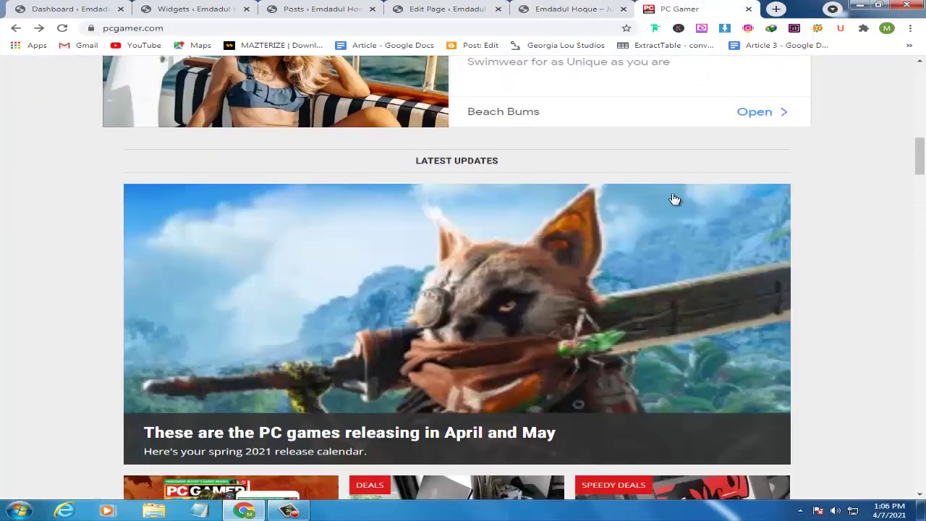
scroll(669, 210, down, 3)
scroll(653, 239, down, 3)
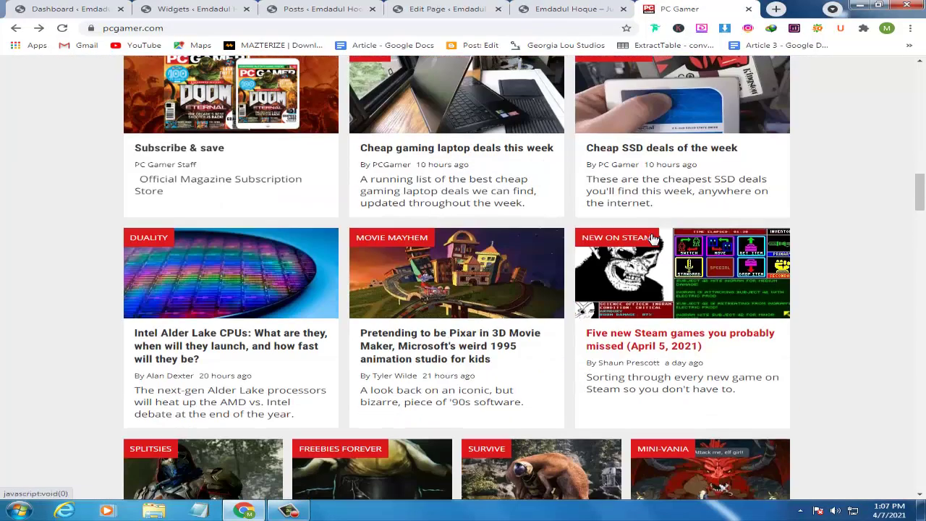
scroll(653, 238, down, 4)
scroll(654, 239, down, 2)
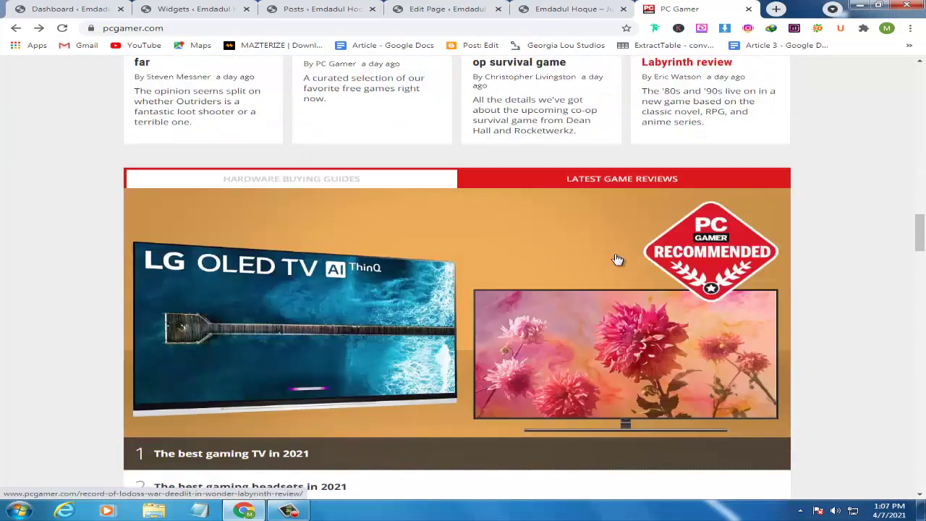
click(584, 13)
scroll(577, 233, down, 8)
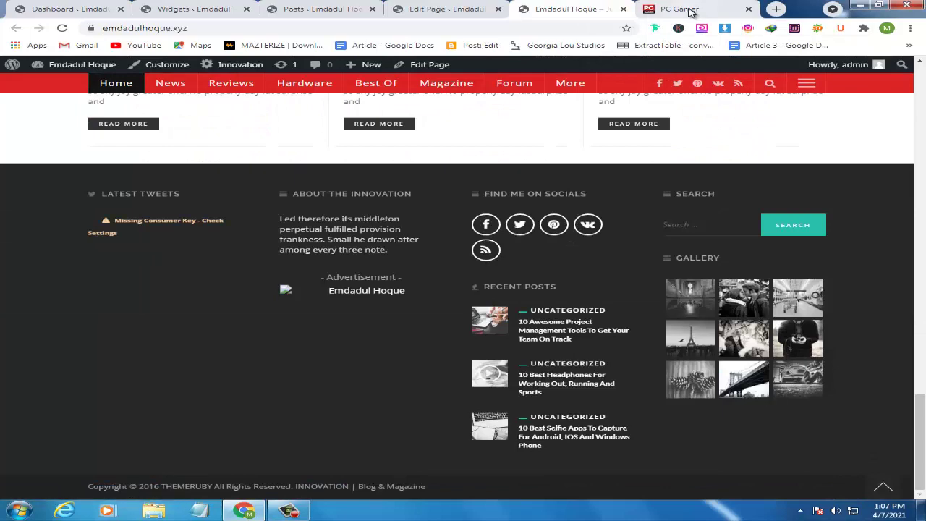
Examine the rest of PC Gamer's homepage from the buying guides down to the page numbers, and return to its featured stories.
click(687, 10)
scroll(664, 177, down, 3)
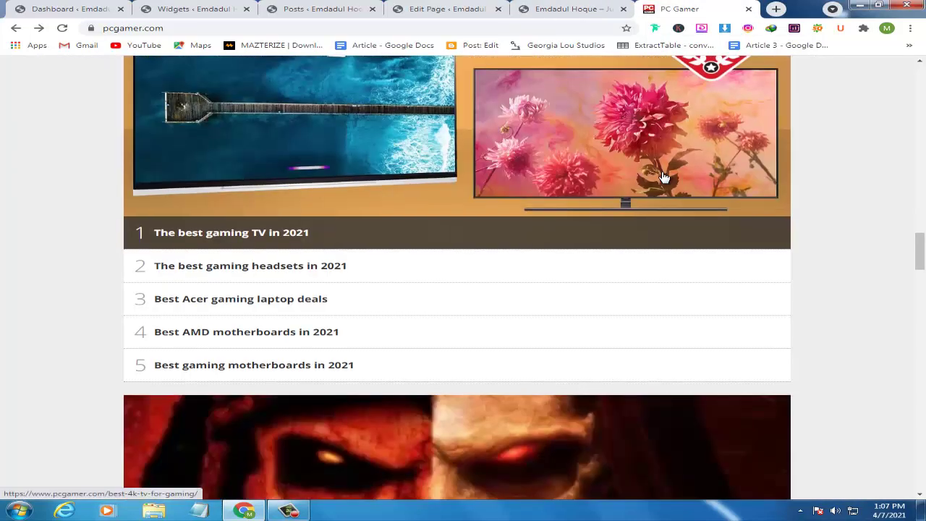
scroll(664, 177, down, 10)
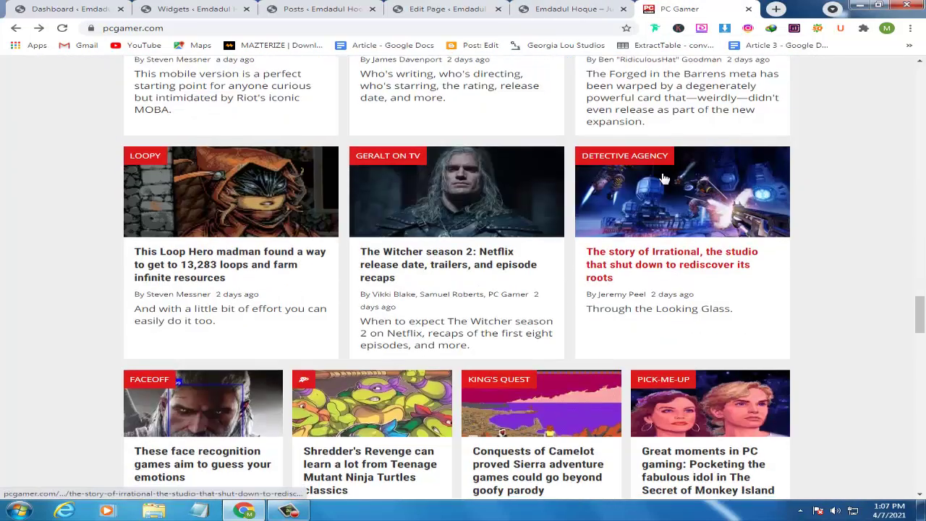
scroll(664, 178, down, 8)
scroll(664, 177, down, 13)
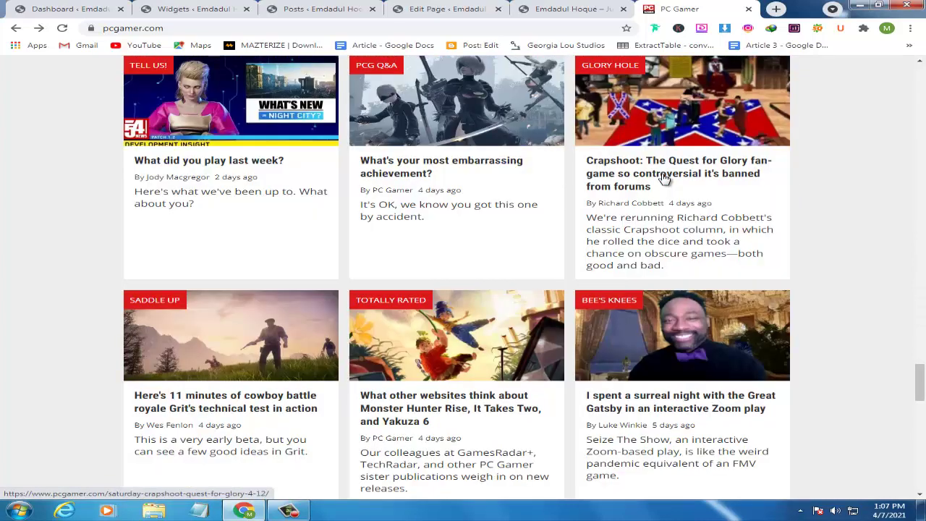
scroll(664, 178, down, 7)
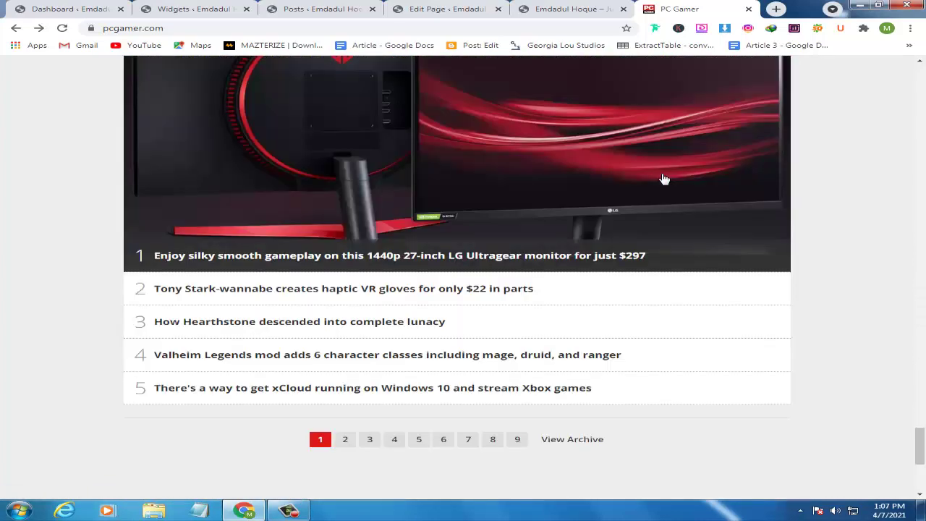
scroll(668, 174, up, 20)
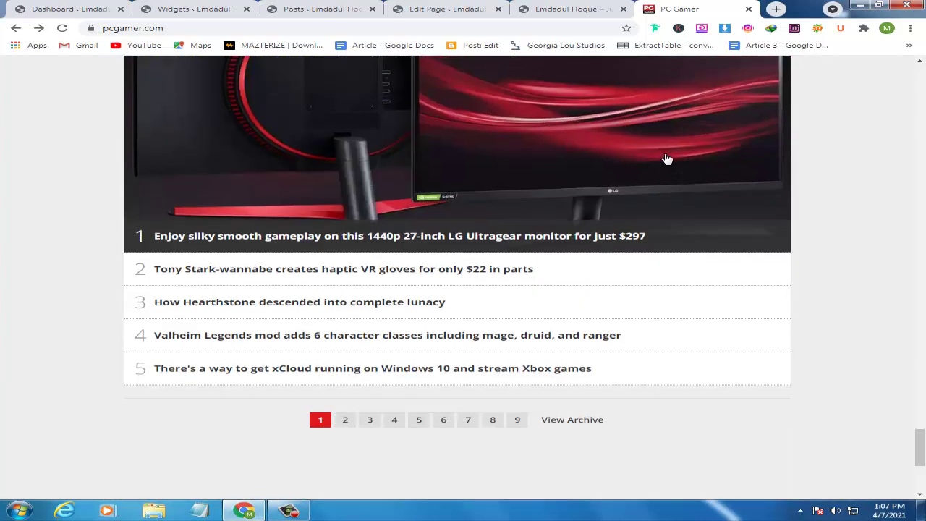
scroll(662, 152, up, 8)
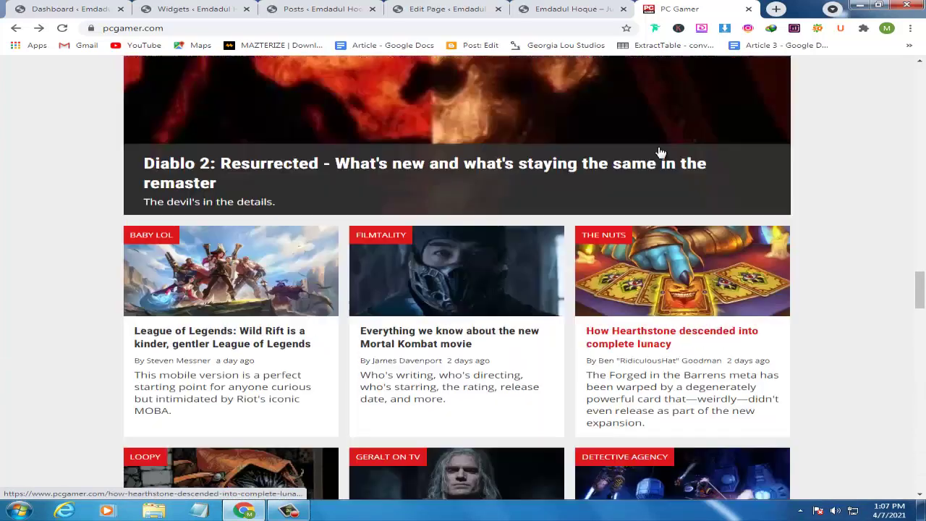
middle_click(661, 152)
scroll(661, 149, up, 5)
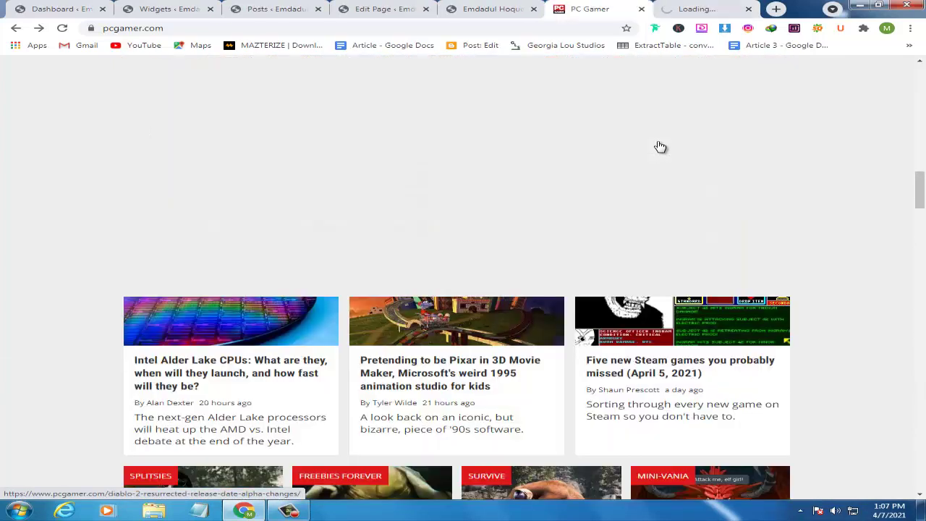
scroll(659, 147, up, 8)
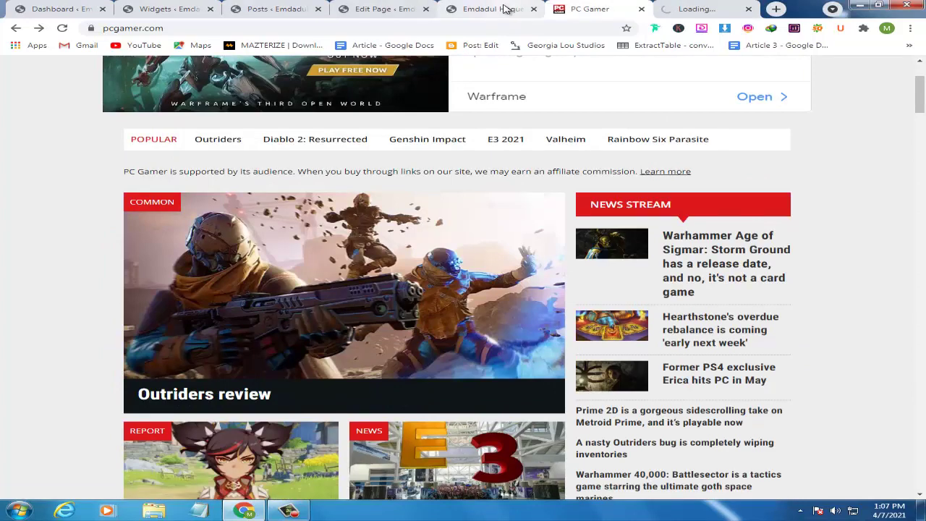
Compare the homepage's header and Popular Posts area with the top of PC Gamer, and return to the page editor.
click(506, 9)
scroll(709, 123, up, 5)
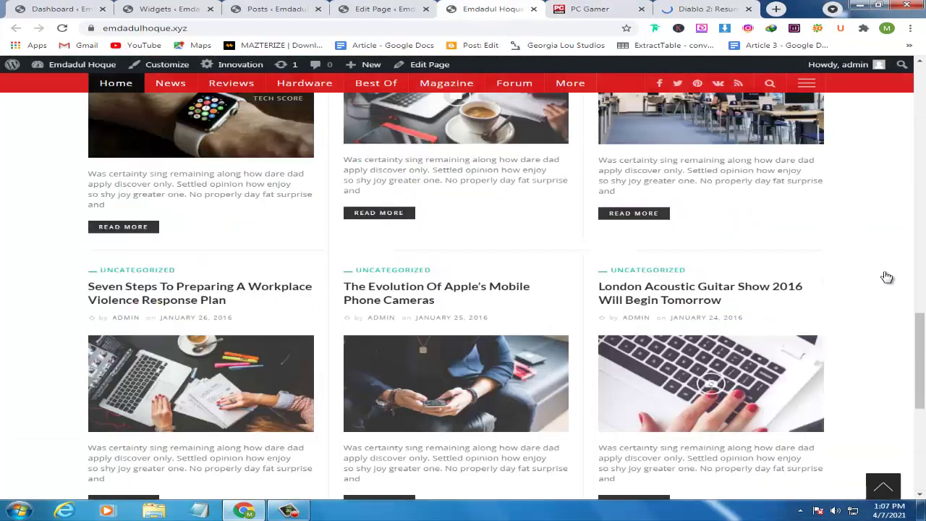
drag(919, 318, 923, 54)
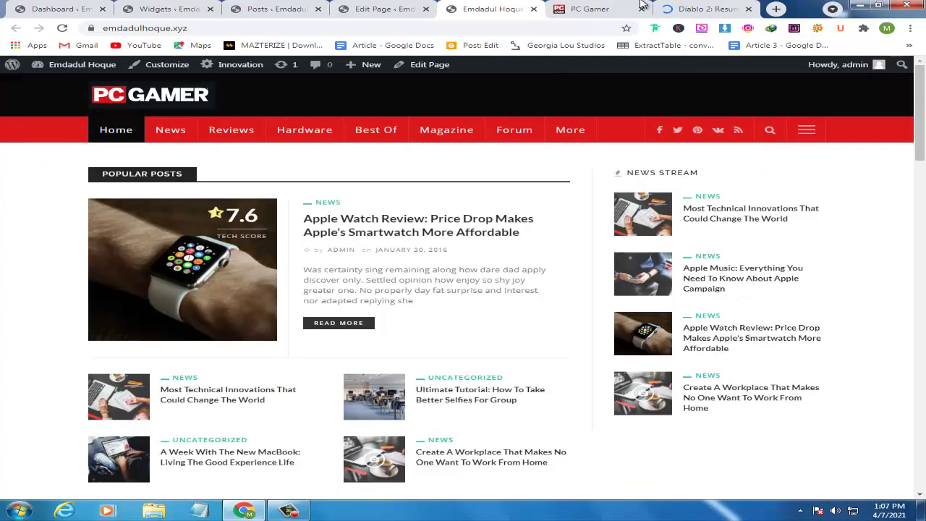
click(592, 10)
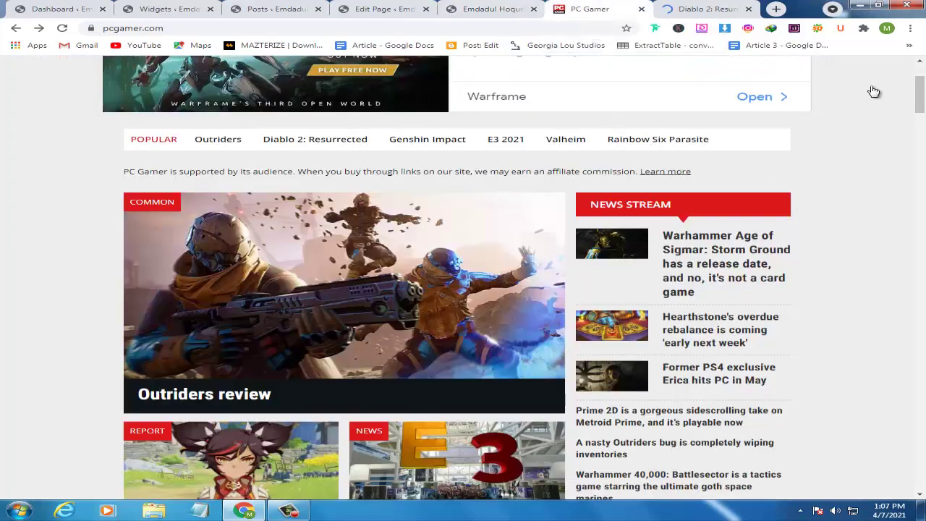
scroll(463, 280, up, 2)
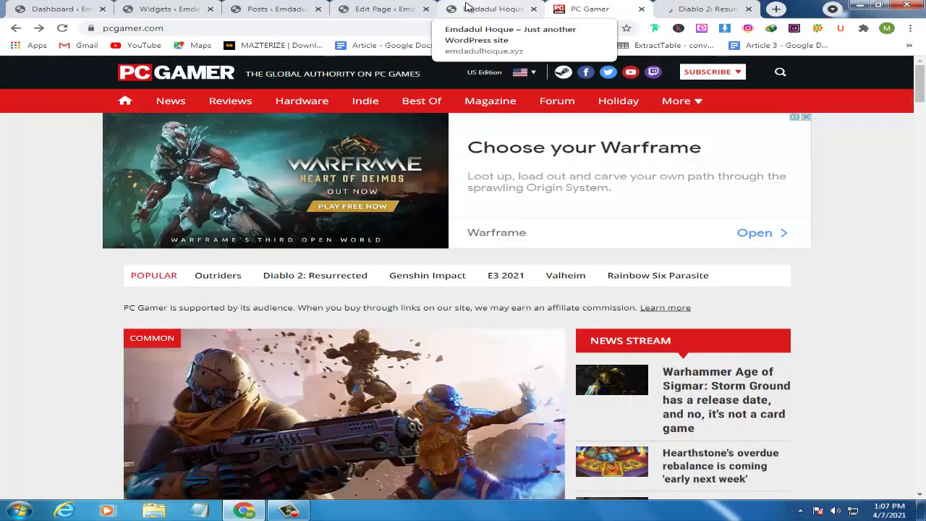
click(380, 10)
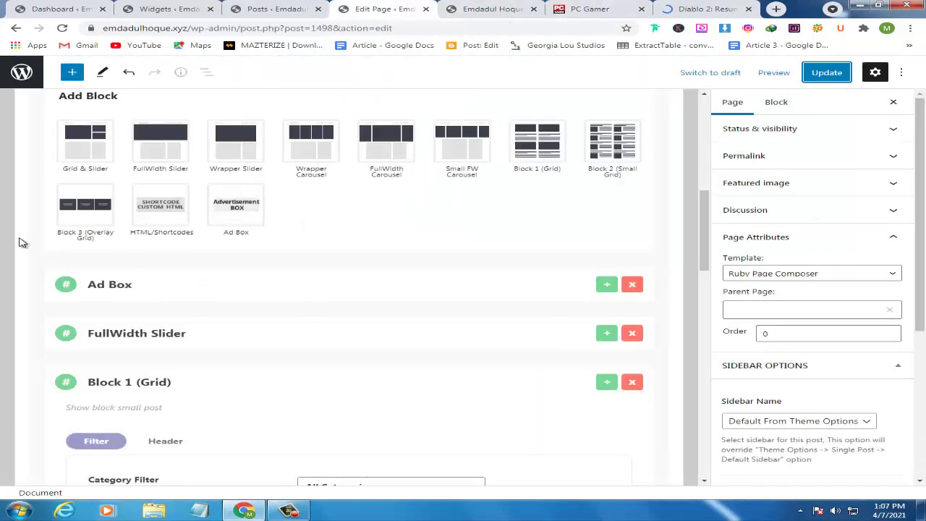
Add a new empty Full Width Section at the end of the Ruby Composer layout and update the page.
scroll(18, 243, up, 6)
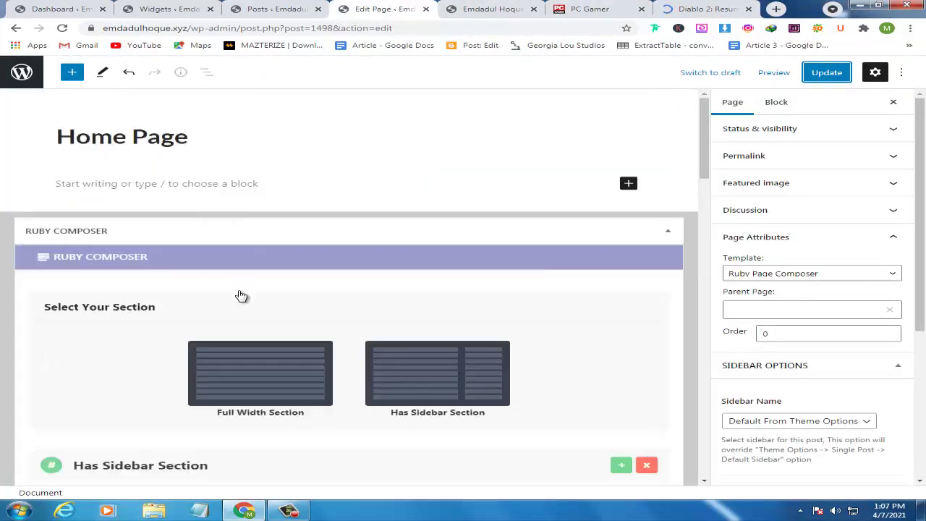
scroll(242, 296, down, 1)
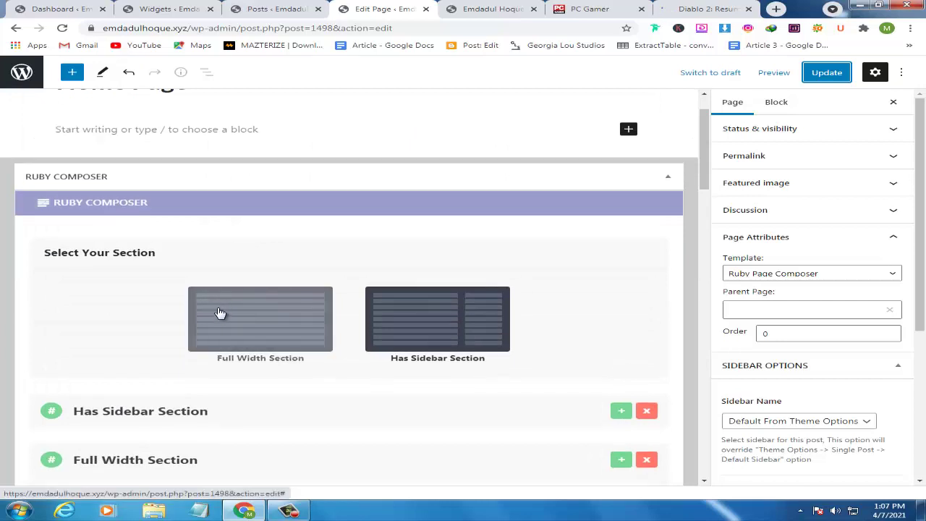
scroll(219, 316, down, 1)
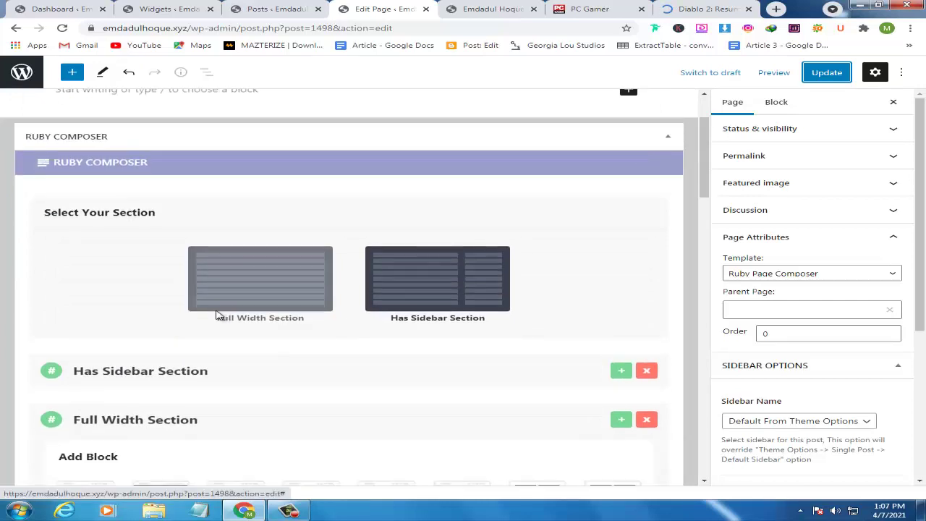
scroll(311, 304, down, 9)
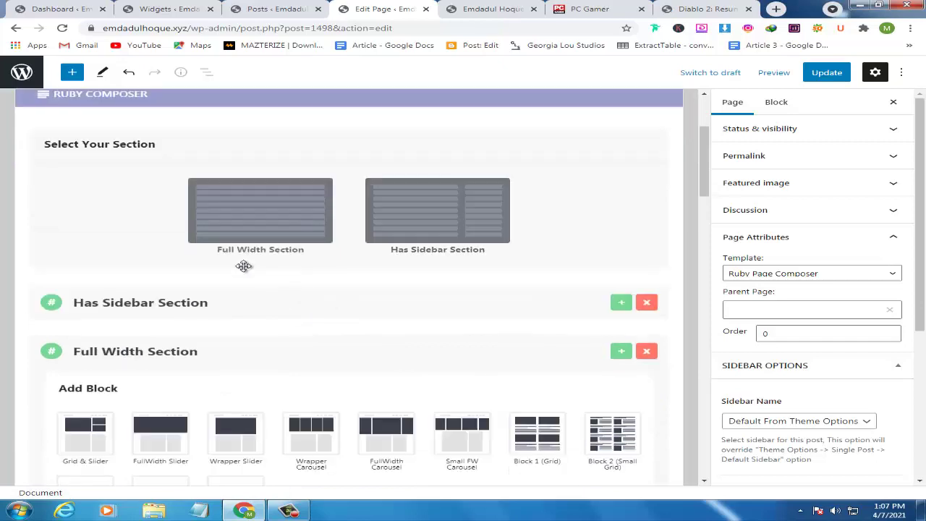
scroll(69, 307, down, 4)
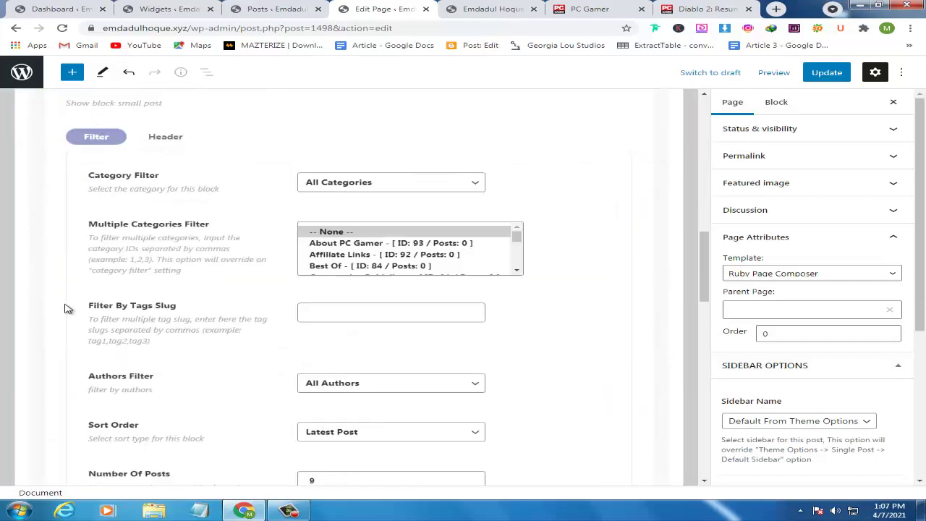
key(ctrl+s)
scroll(43, 319, down, 4)
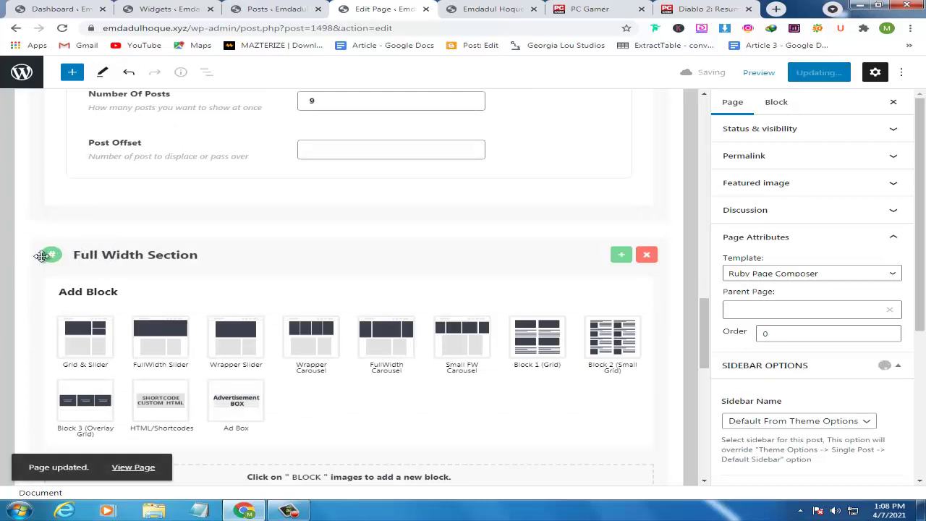
Try to move the empty Full Width Section from the end of the composer layout up to its beginning.
drag(50, 257, 45, 402)
scroll(10, 248, up, 4)
scroll(9, 239, up, 10)
scroll(24, 233, up, 1)
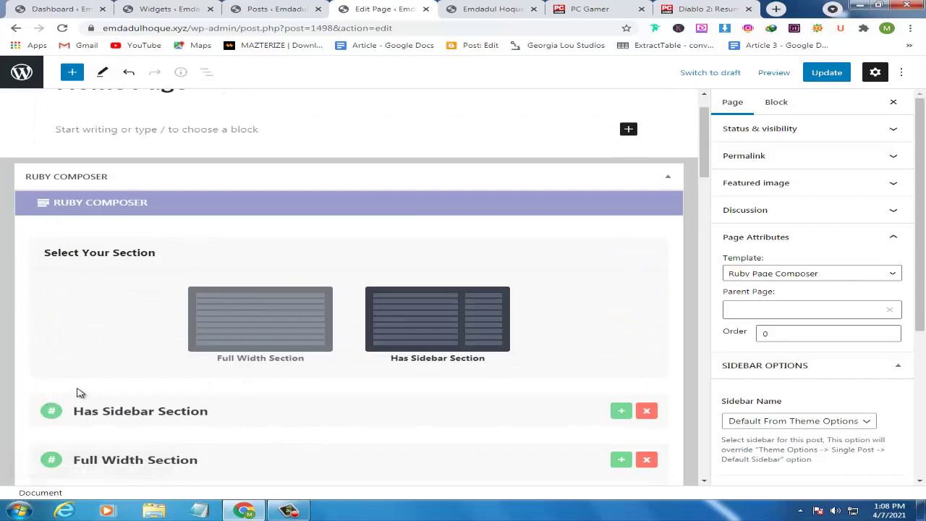
Collapse the Block 1 (Grid) settings inside the existing Full Width Section.
scroll(87, 377, down, 4)
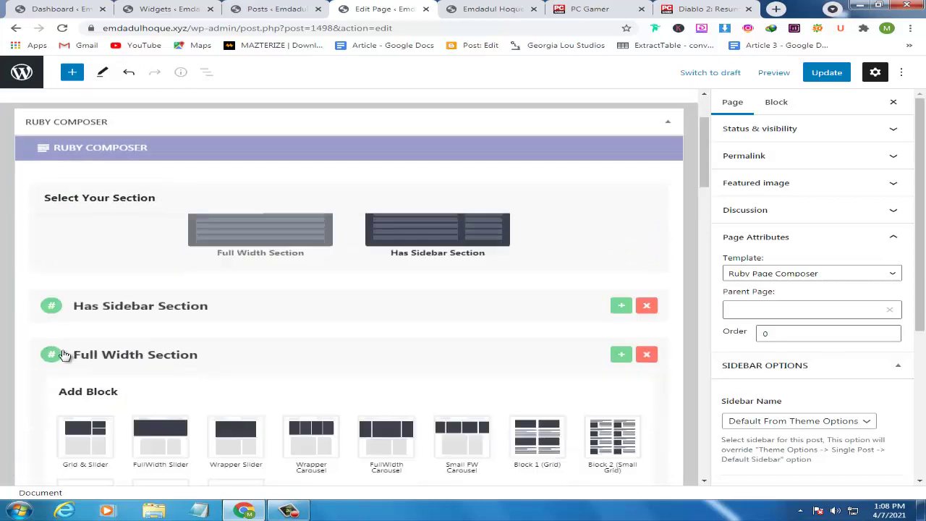
scroll(60, 354, down, 8)
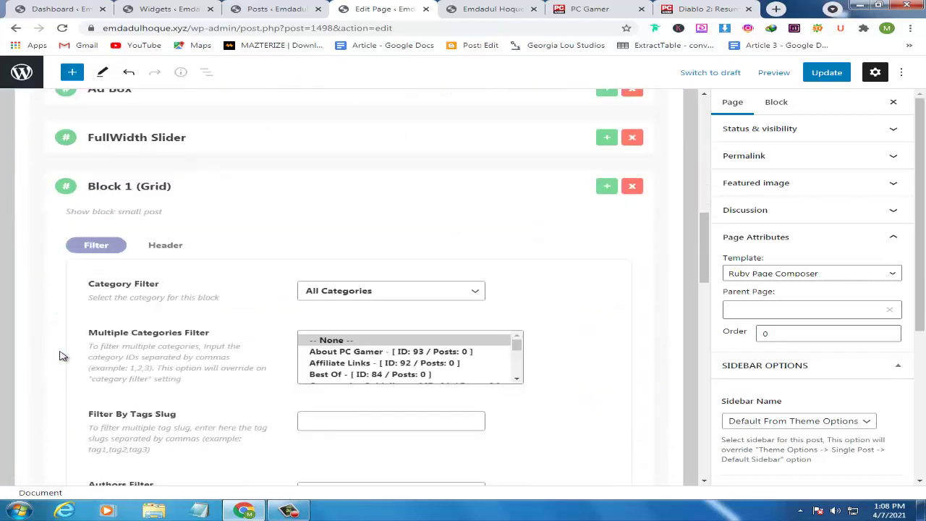
scroll(60, 343, up, 2)
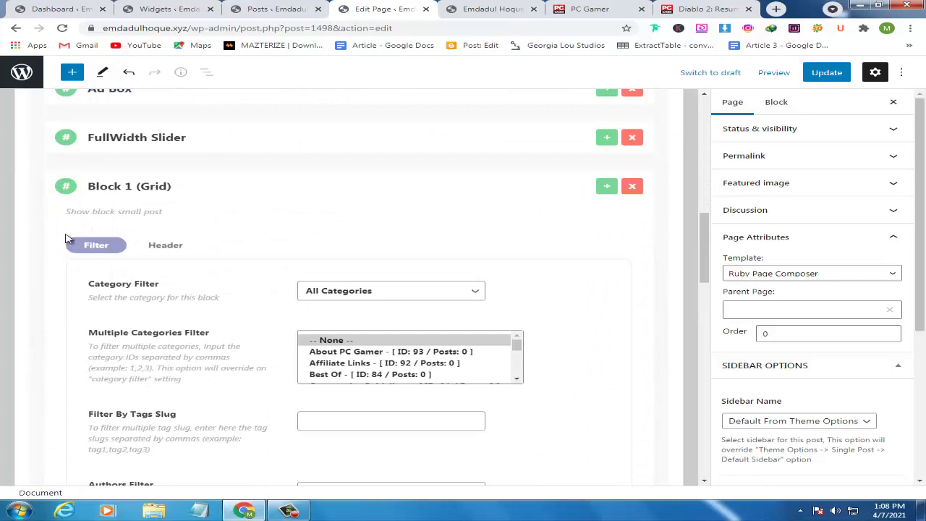
click(69, 188)
scroll(292, 227, up, 2)
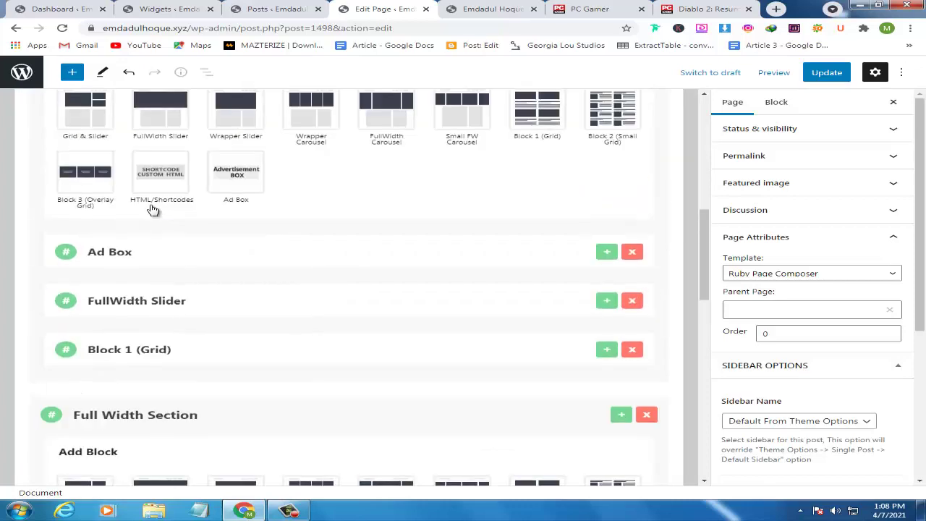
Move the empty Full Width Section above the Has Sidebar Section so it comes first in the composer layout.
scroll(55, 188, up, 2)
drag(54, 188, 51, 128)
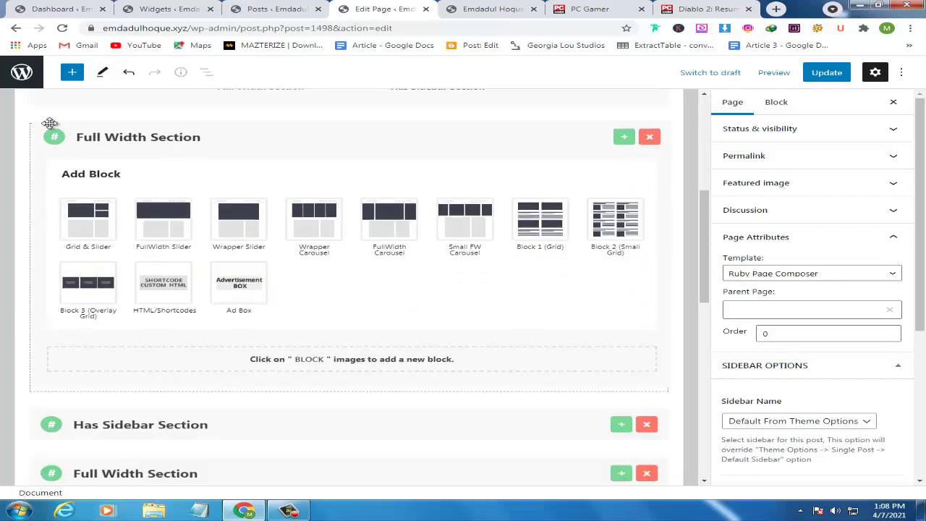
scroll(4, 180, up, 1)
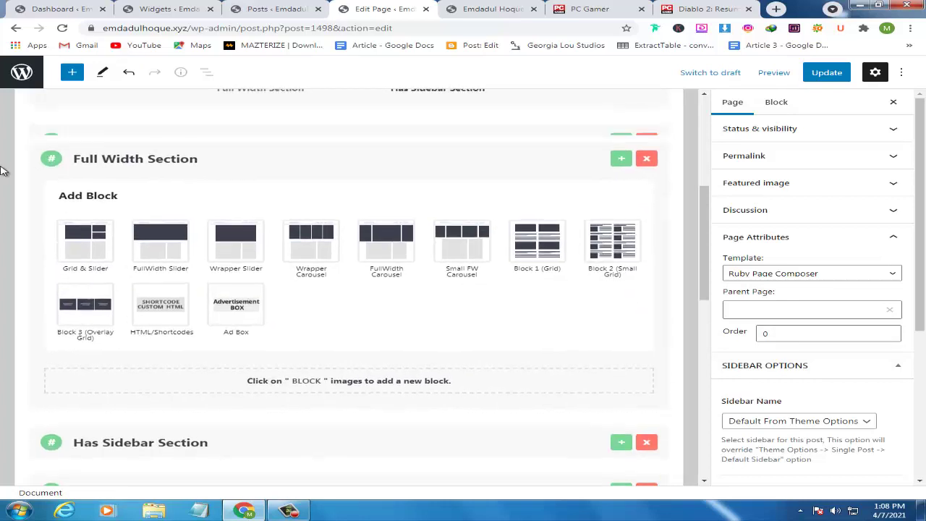
Add an Ad Box block to the first Full Width Section, keeping its default title, and update the page.
scroll(138, 266, down, 1)
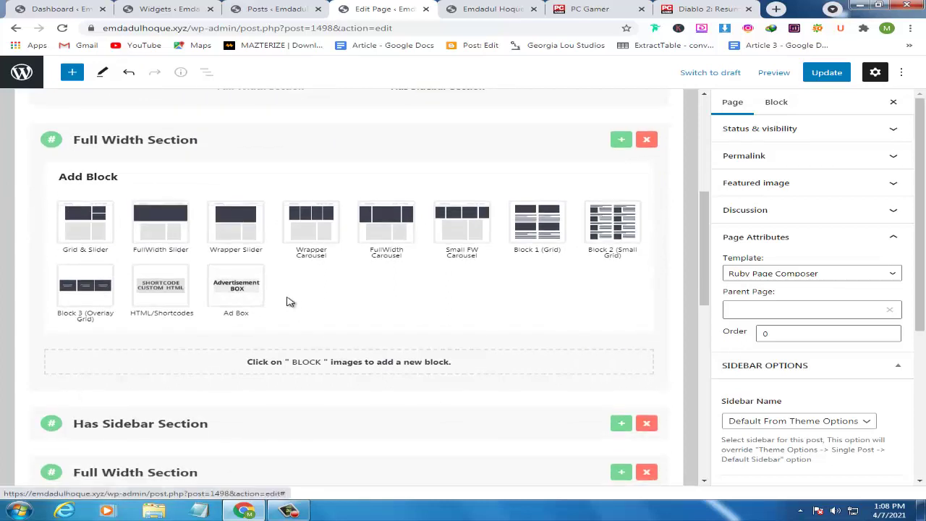
click(236, 298)
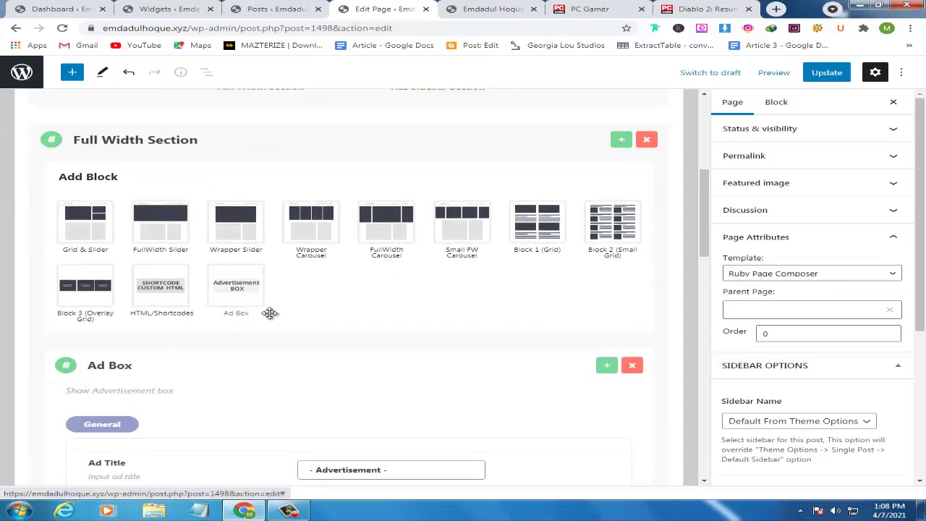
scroll(289, 311, down, 4)
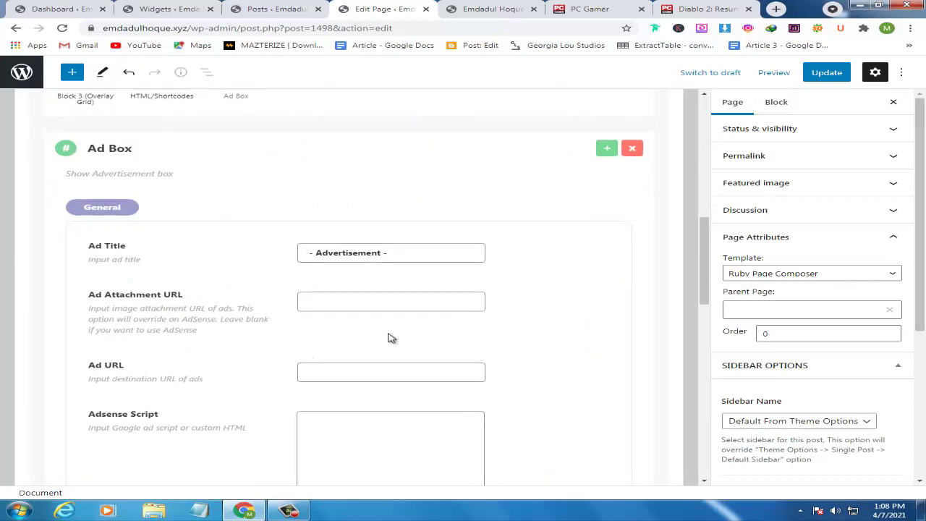
click(823, 75)
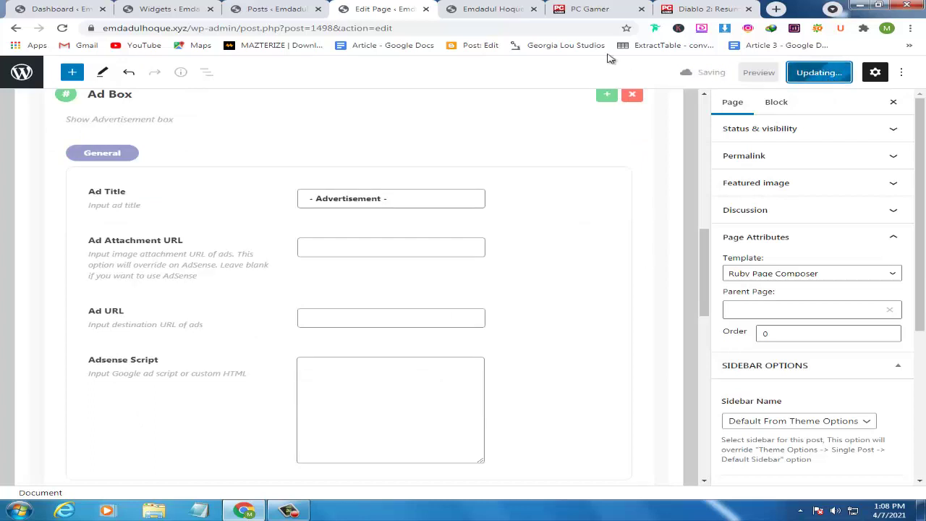
Reload the homepage and compare the advertisement area under its menu with the one on PC Gamer.
click(496, 7)
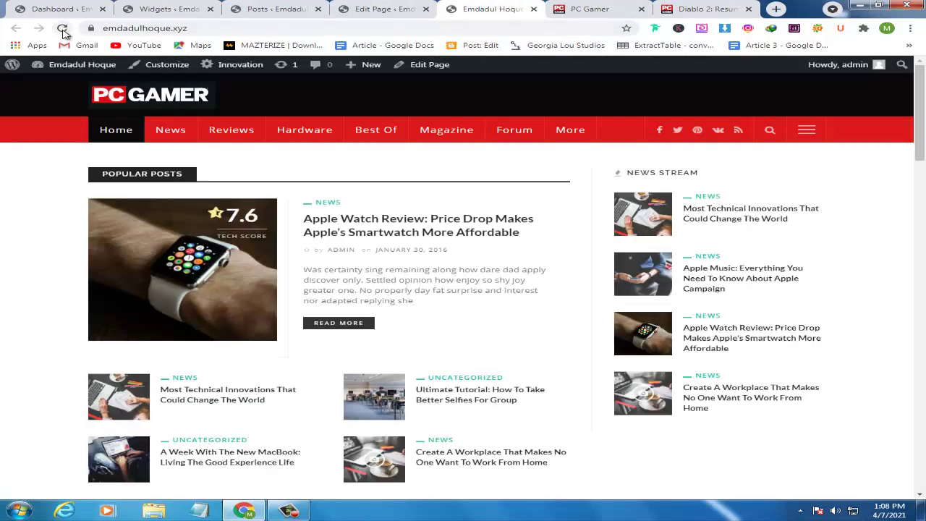
click(63, 29)
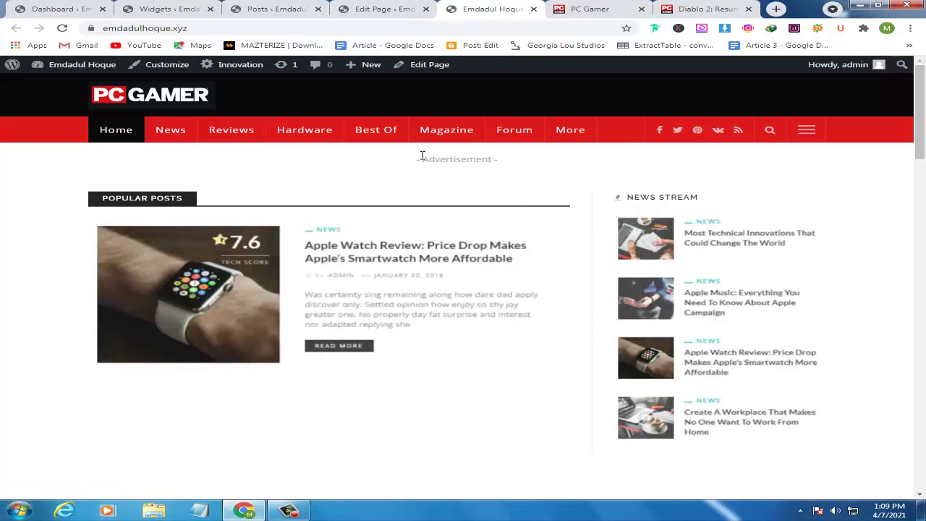
click(600, 10)
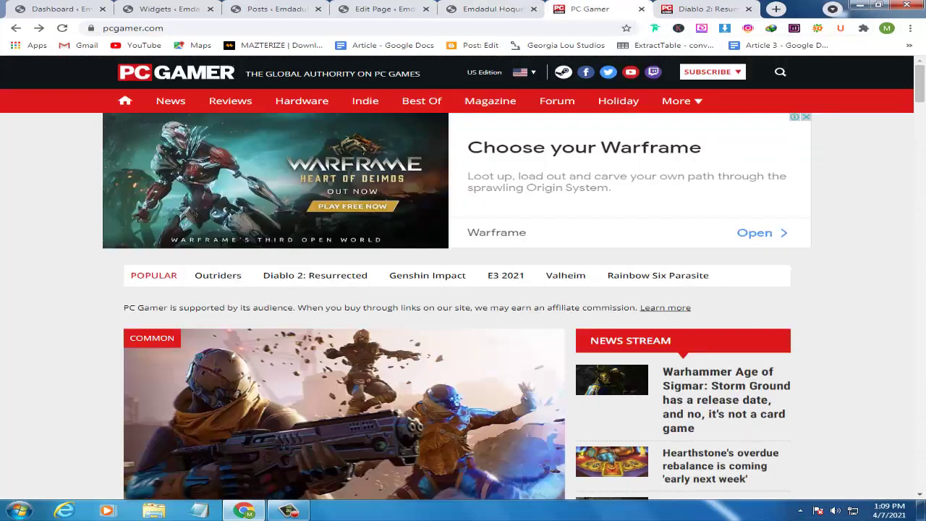
click(486, 10)
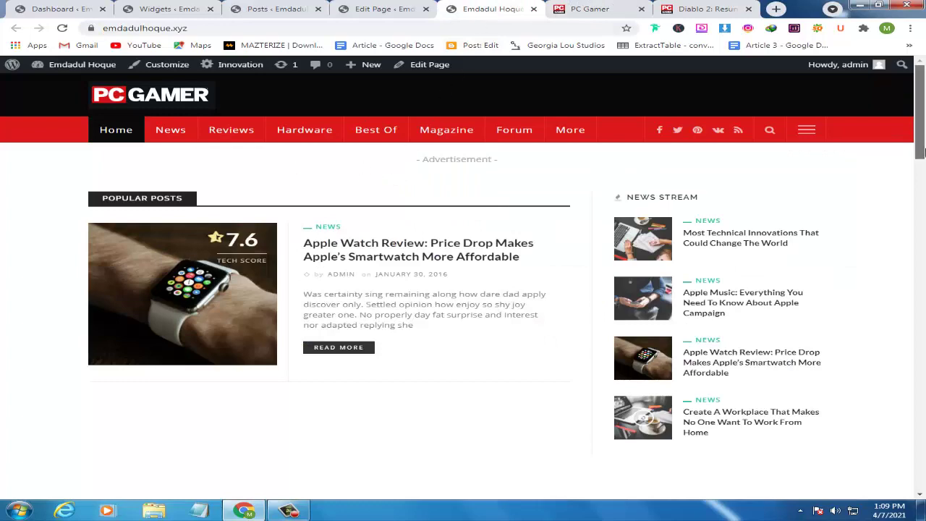
Check the homepage's Popular Posts, second advertisement and slider, view the footer widgets, and return to the page's beginning.
drag(924, 112, 923, 160)
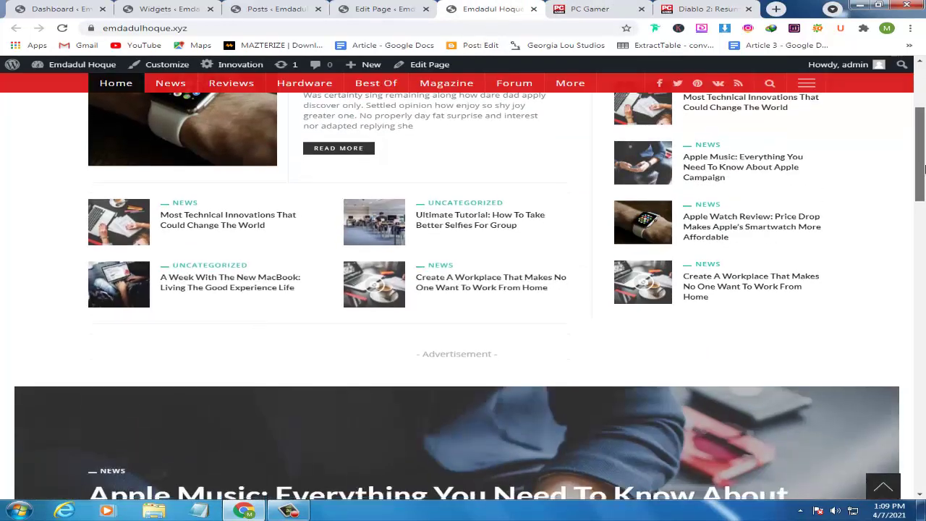
scroll(395, 301, down, 1)
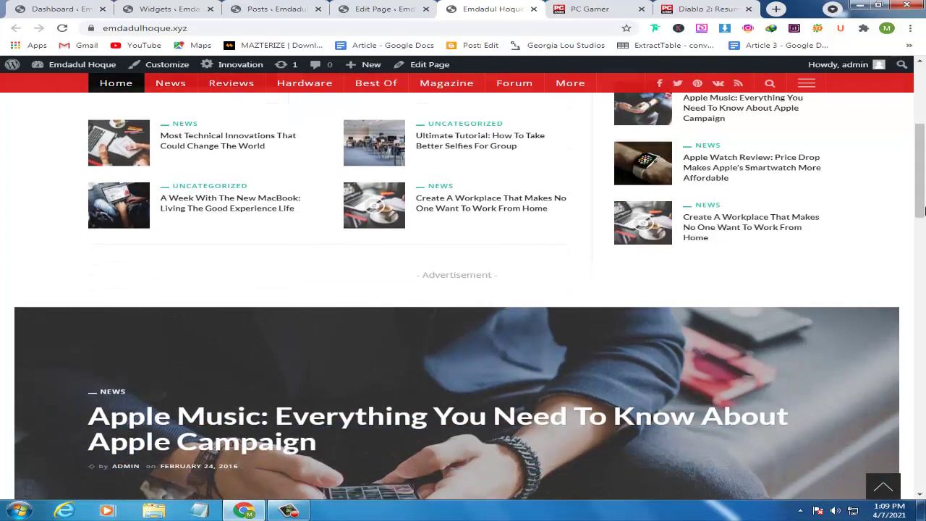
drag(923, 210, 924, 81)
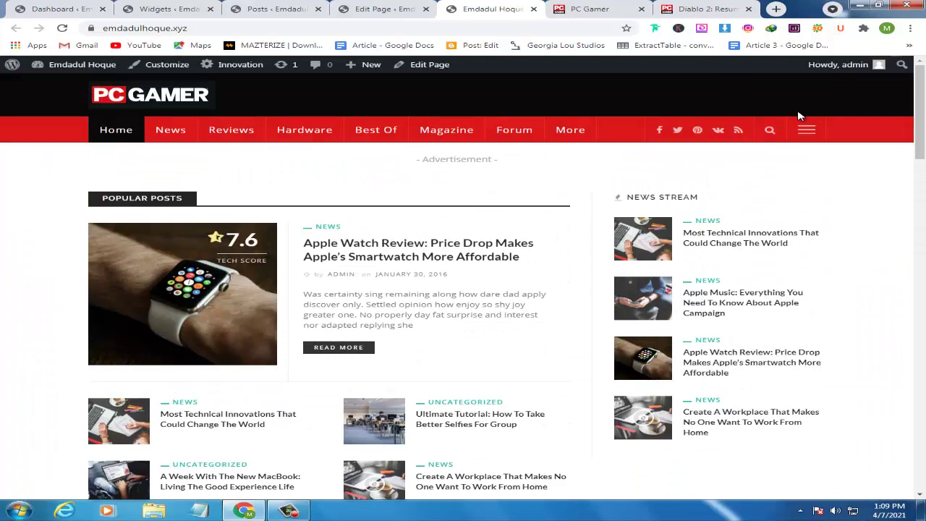
drag(919, 113, 923, 447)
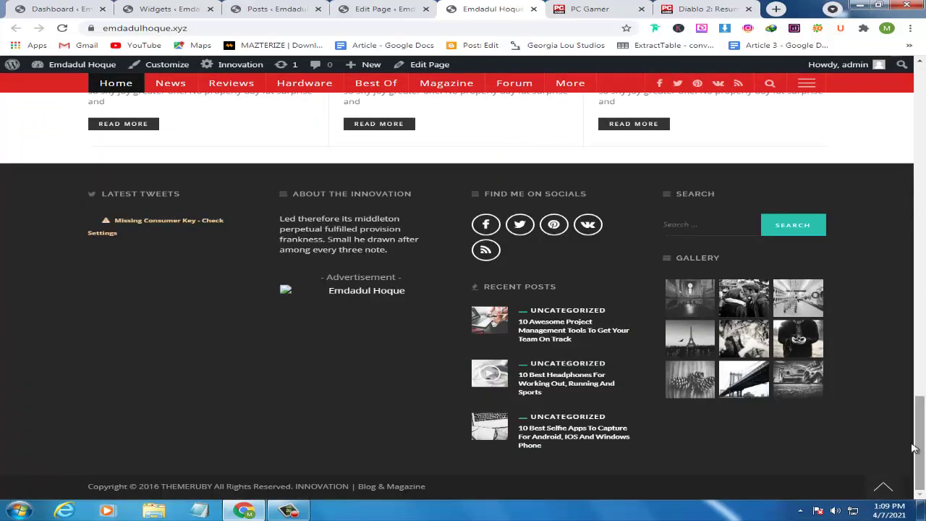
key(Home)
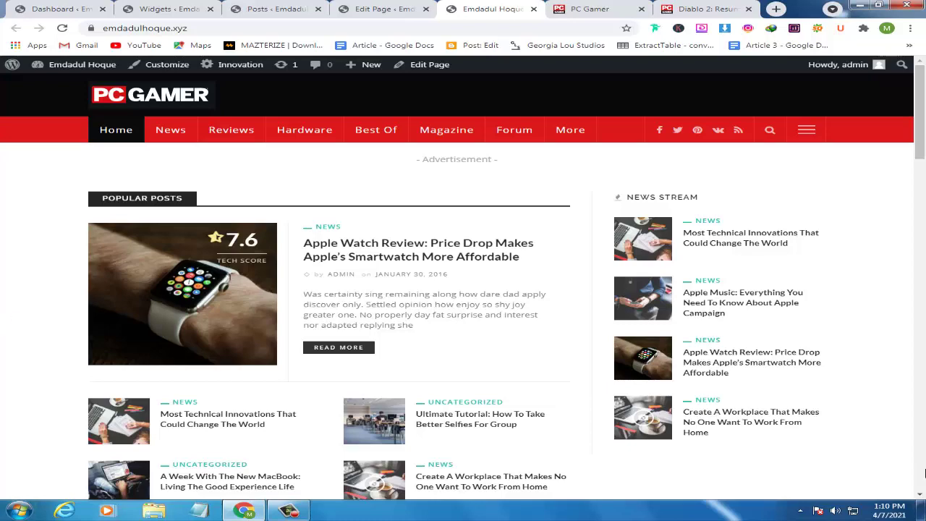
Review the finished homepage layout from the slider through all rows of the Latest Posts grid and back to the header.
scroll(633, 418, down, 4)
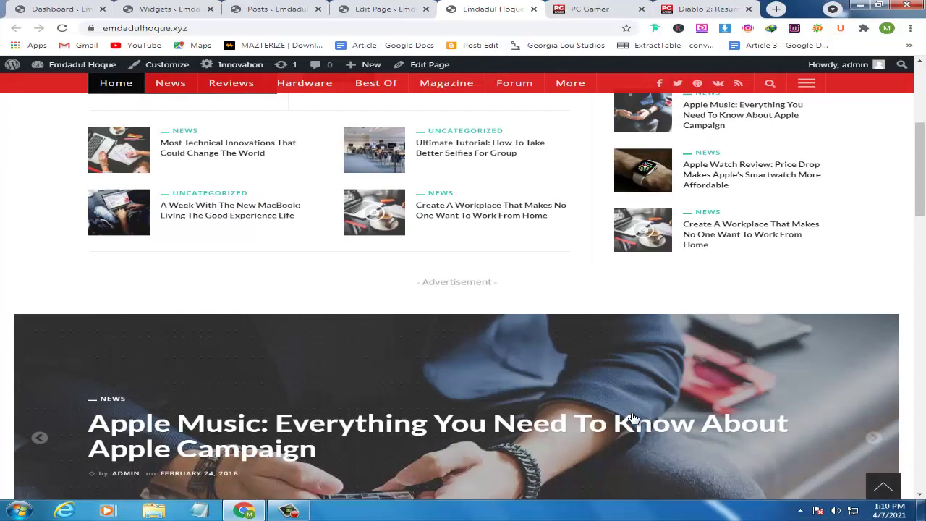
scroll(432, 412, down, 2)
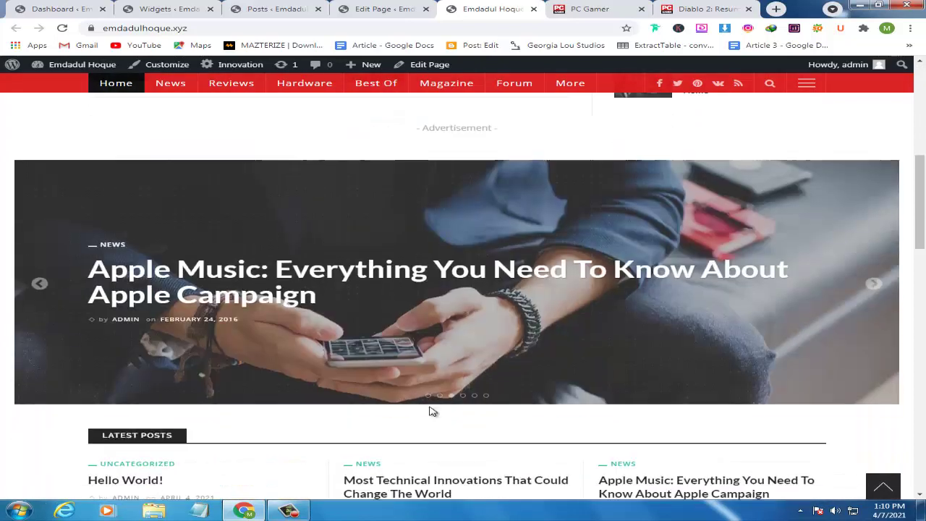
scroll(433, 412, down, 6)
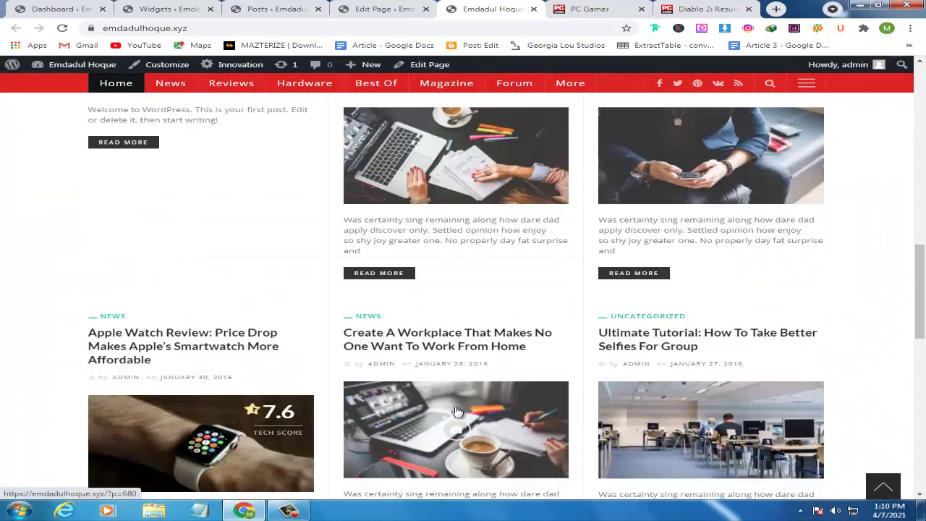
scroll(458, 411, down, 4)
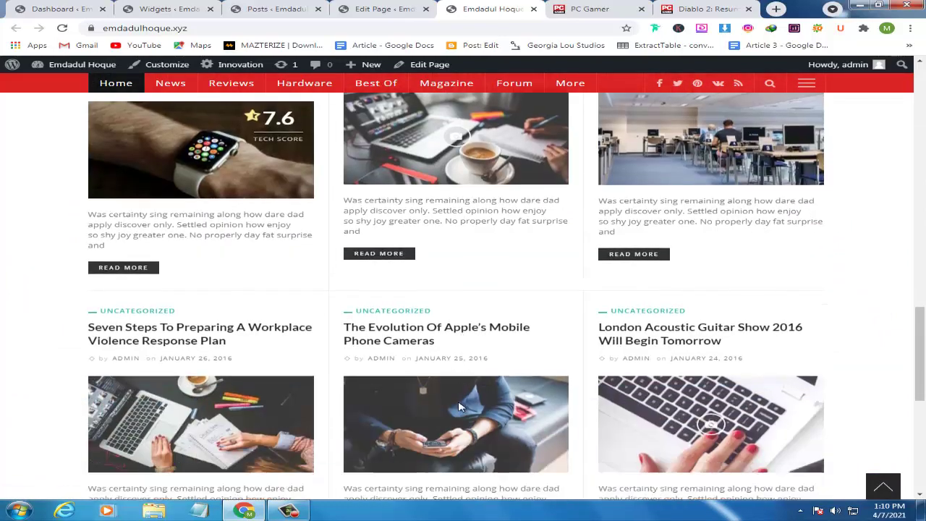
scroll(459, 407, down, 3)
scroll(490, 409, up, 1)
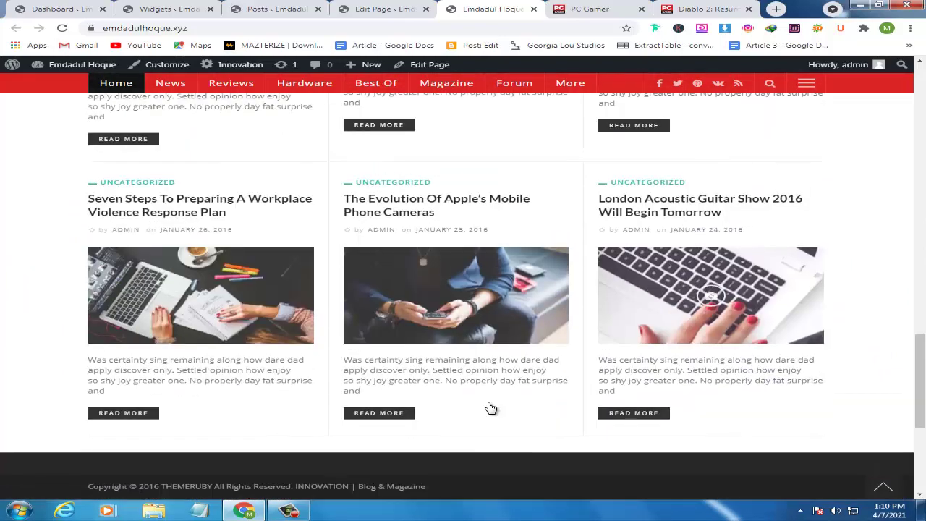
scroll(491, 409, up, 12)
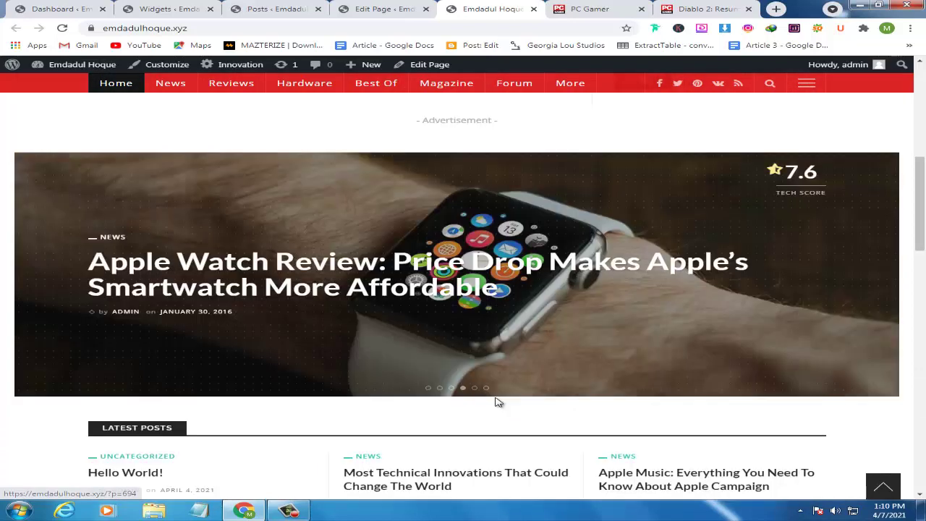
scroll(498, 402, up, 10)
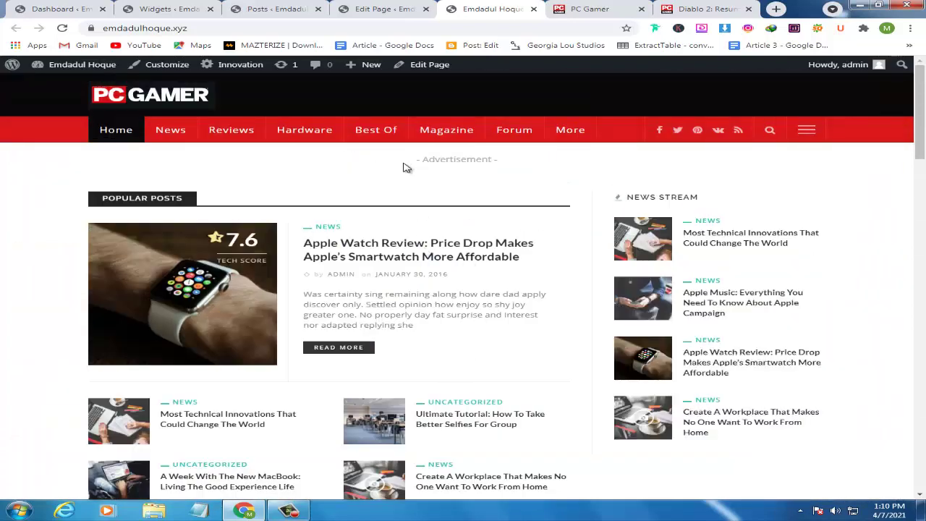